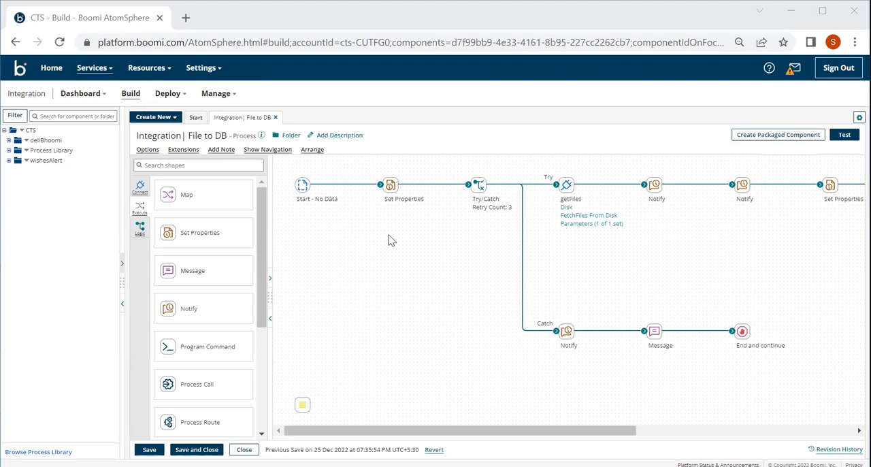
scroll(392, 241, right, 1)
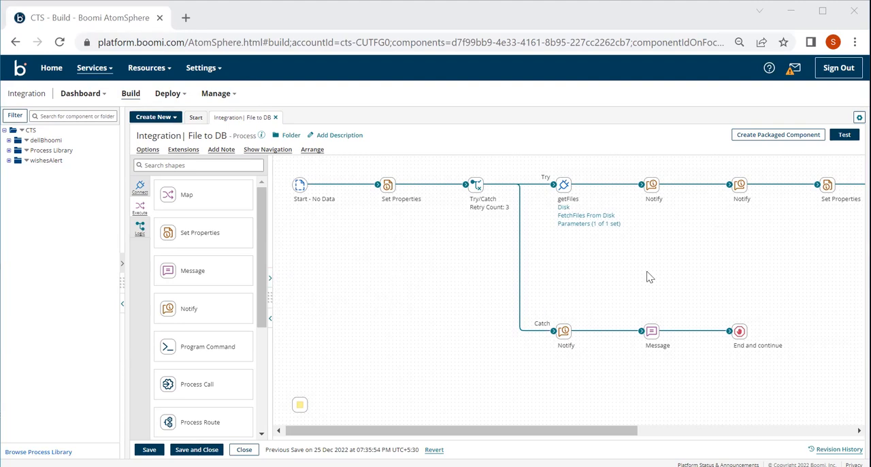
scroll(715, 289, right, 10)
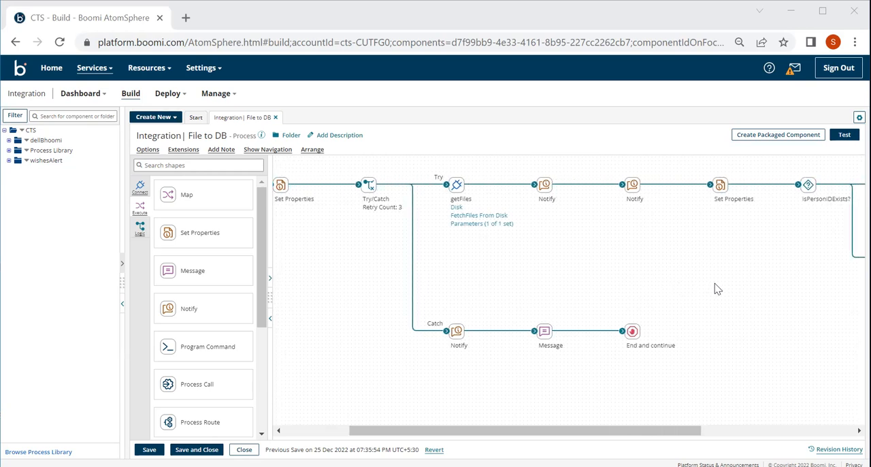
scroll(715, 288, left, 10)
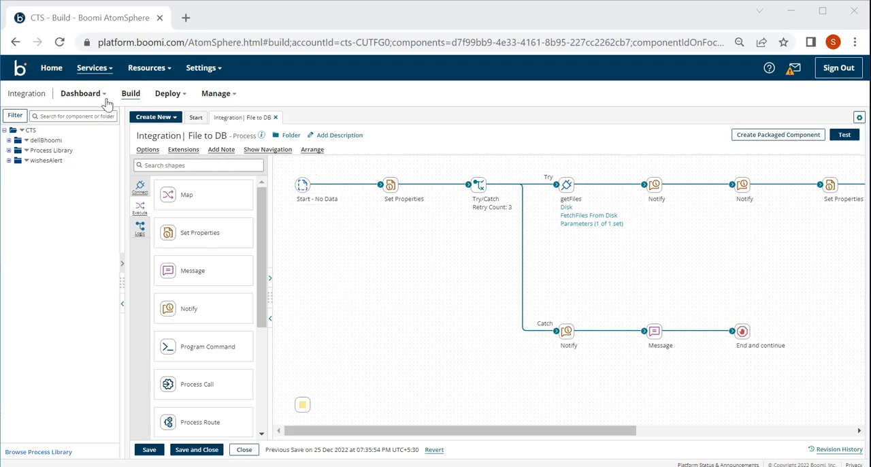
click(129, 96)
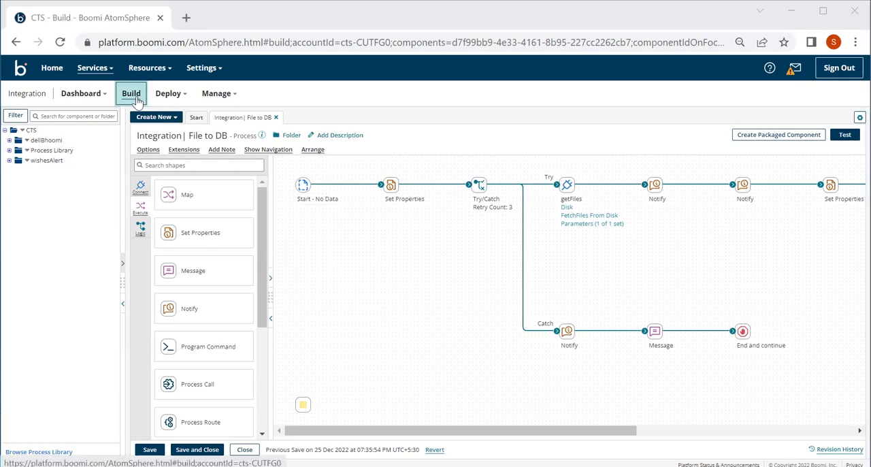
Step: Open the QA environment's settings in Atom Management
click(218, 97)
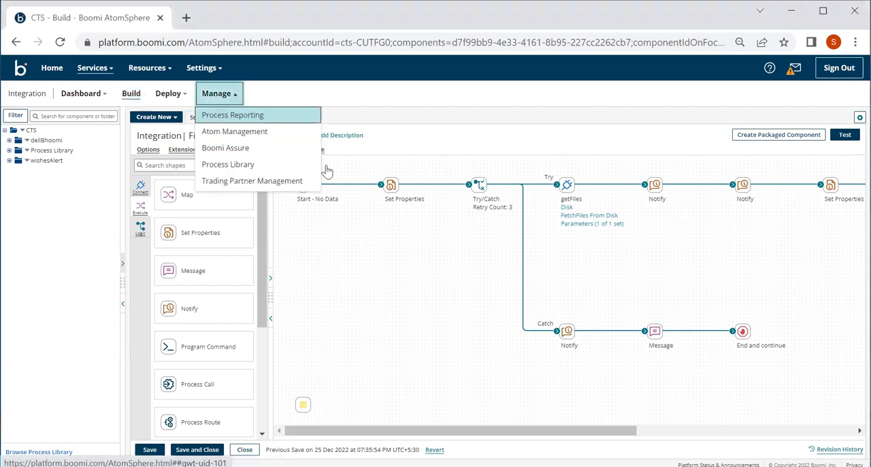
click(225, 102)
click(224, 102)
click(228, 132)
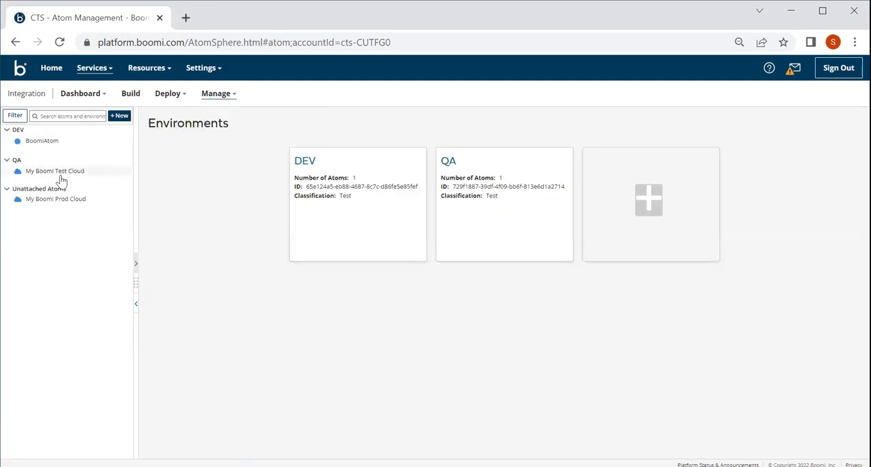
click(19, 164)
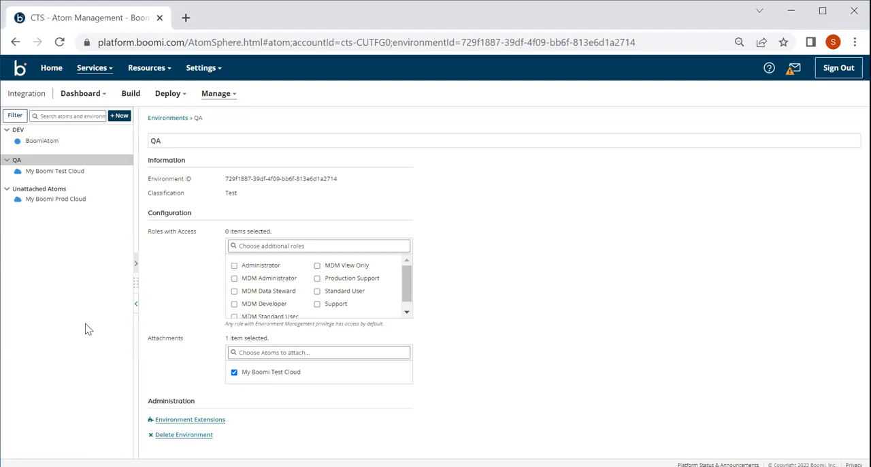
Step: Detach My Boomi Test Cloud from the QA environment and delete the environment
click(156, 438)
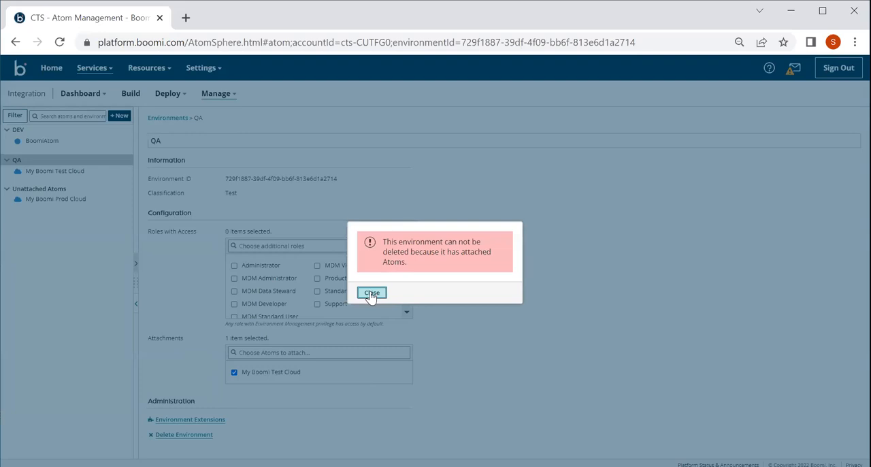
click(371, 293)
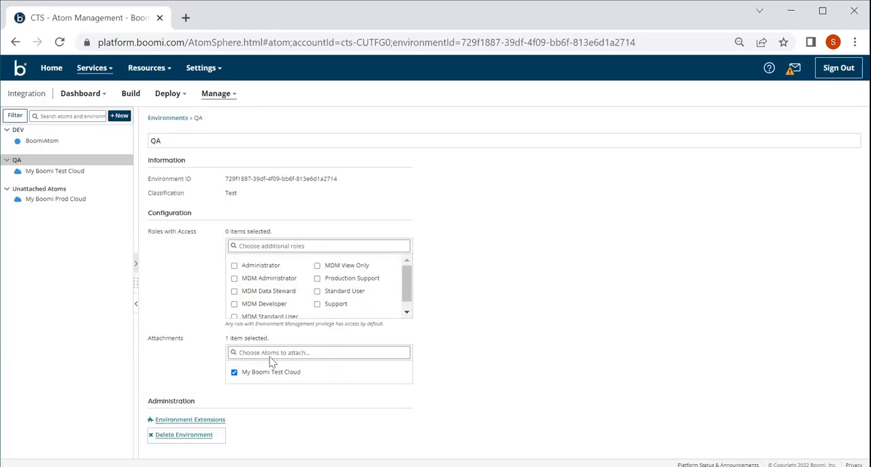
click(234, 372)
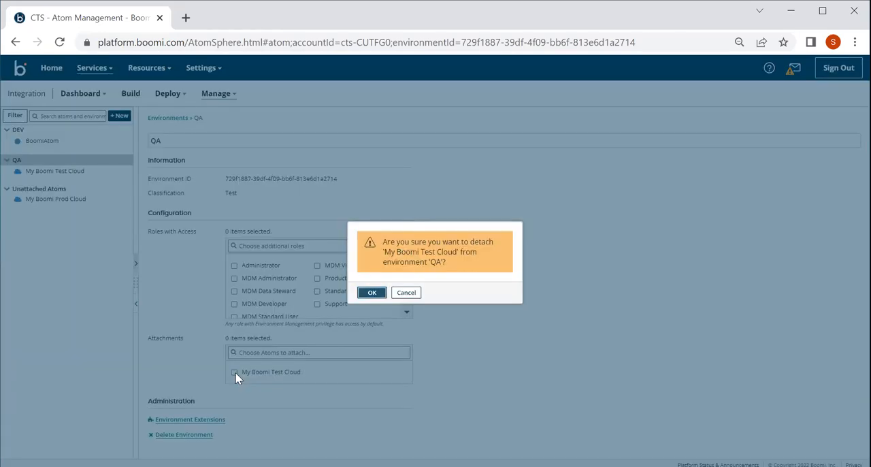
click(372, 294)
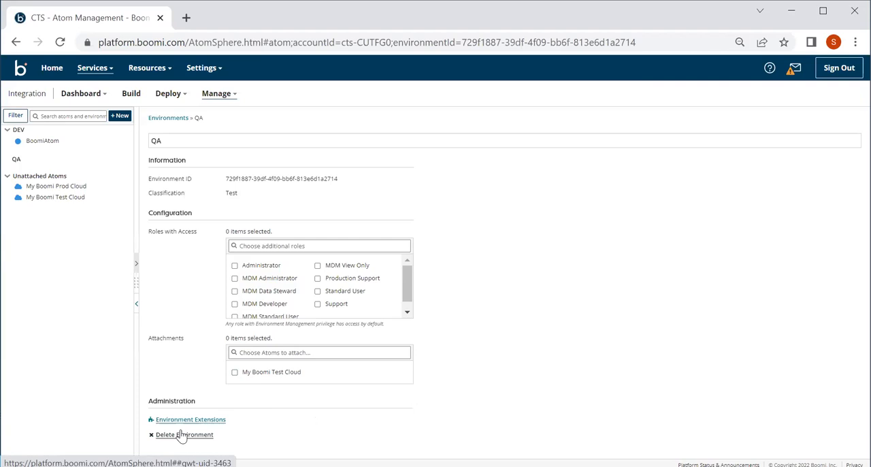
click(181, 435)
click(373, 292)
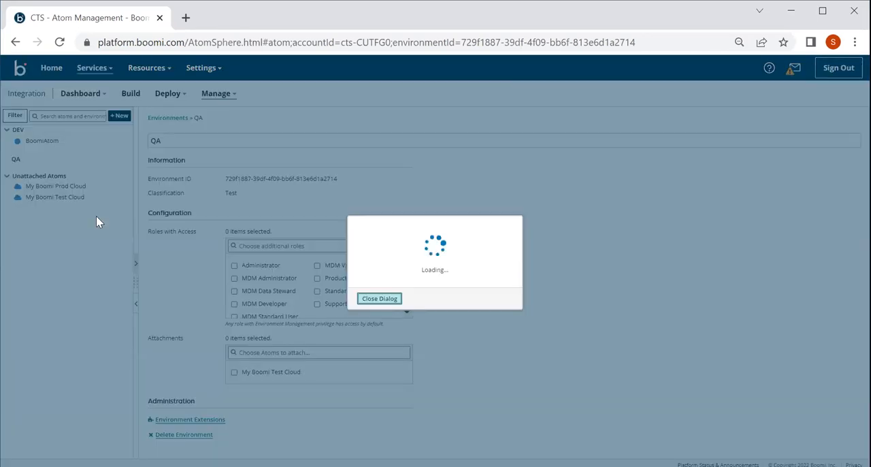
Step: Detach BoomiAtom from the existing DEV environment and delete that environment
click(19, 130)
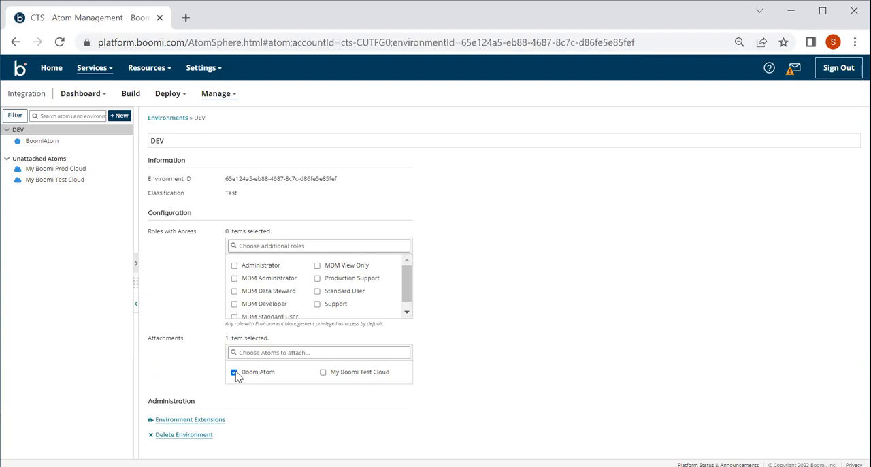
click(234, 374)
click(368, 294)
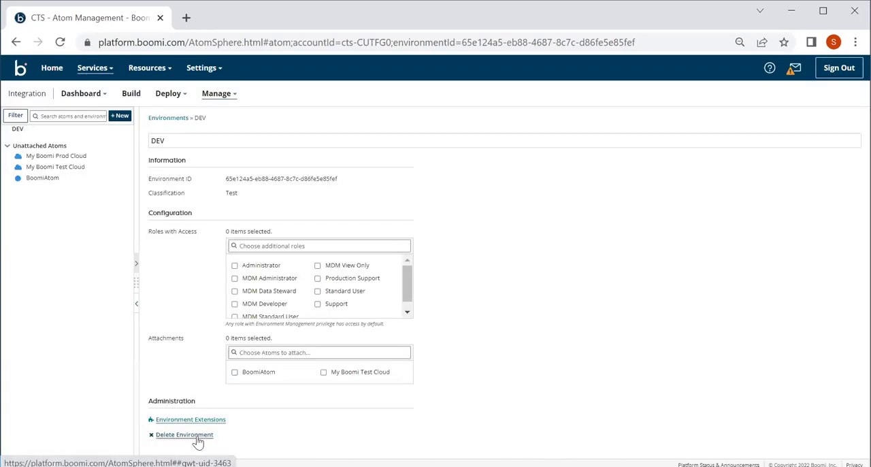
click(197, 439)
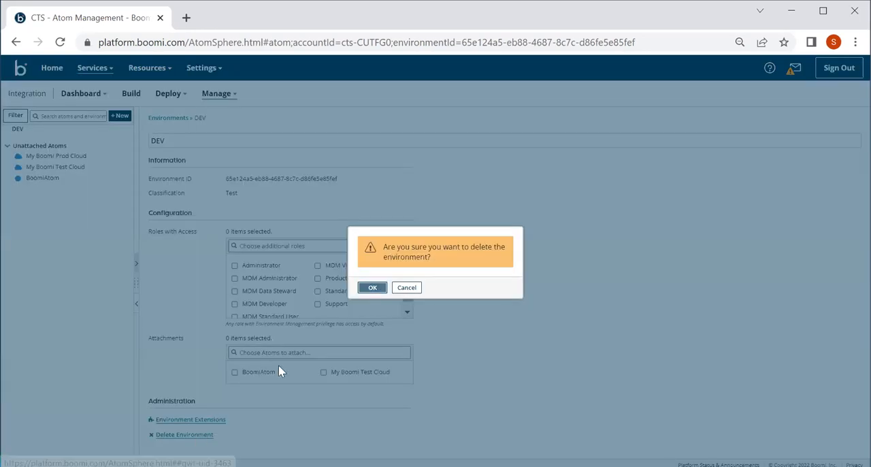
click(365, 290)
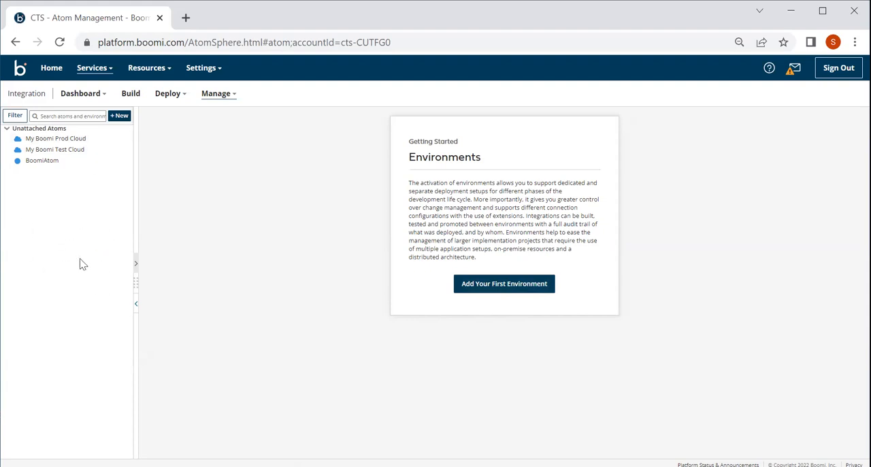
Step: Return to the Integration service's process canvas and reopen Atom Management
click(92, 68)
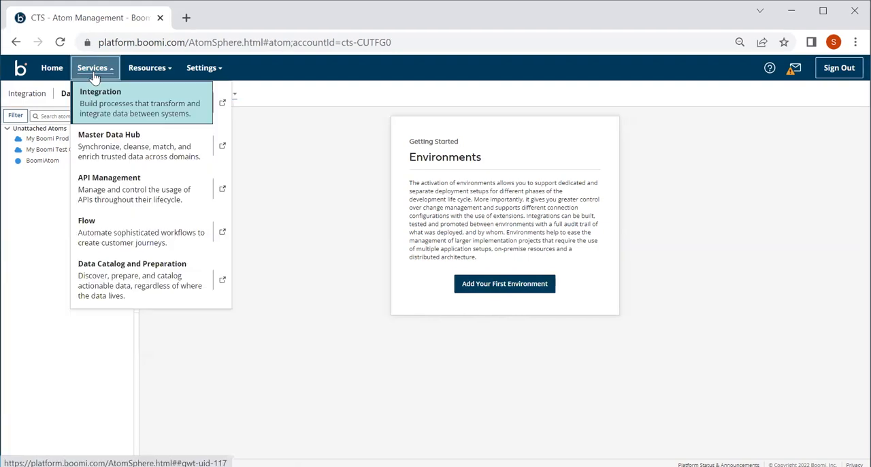
click(97, 100)
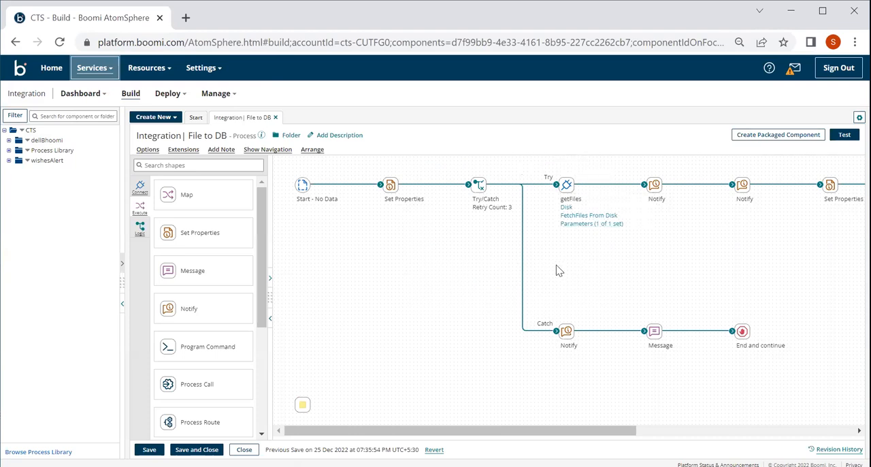
click(230, 98)
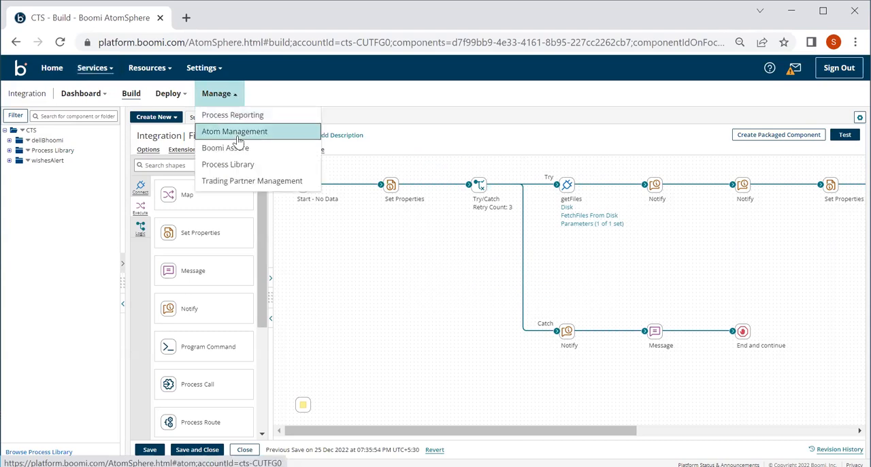
click(239, 132)
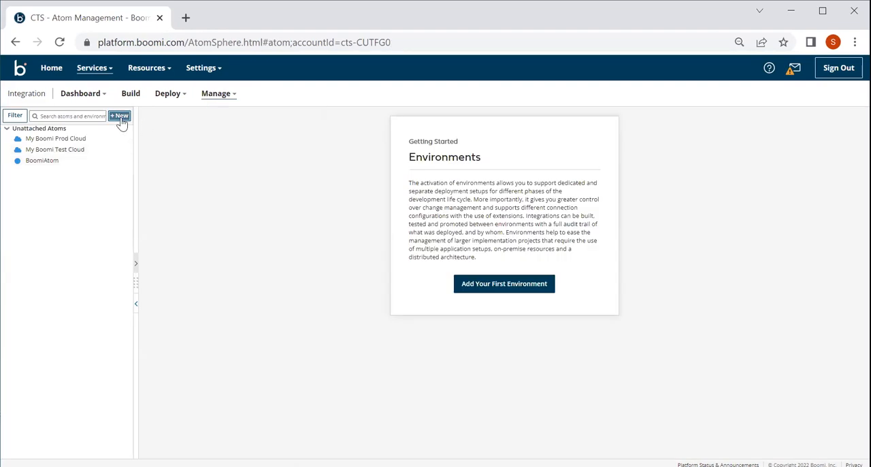
Step: Add a new environment named DEV with the Test classification and save it
click(120, 117)
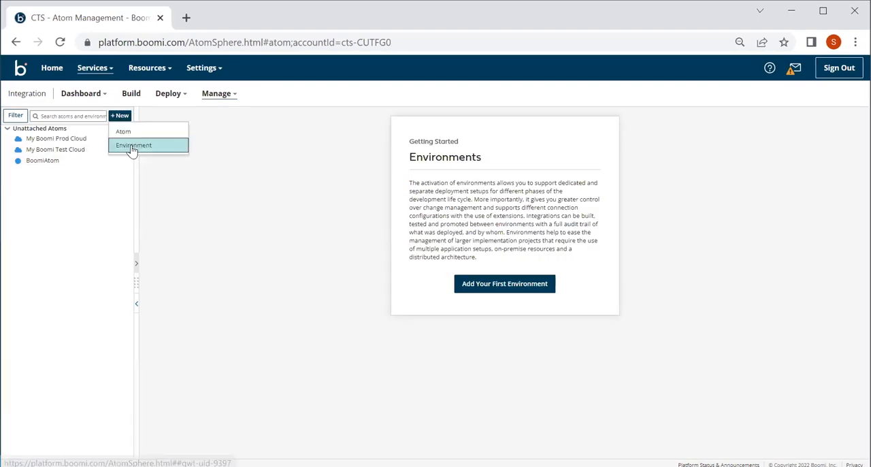
click(132, 147)
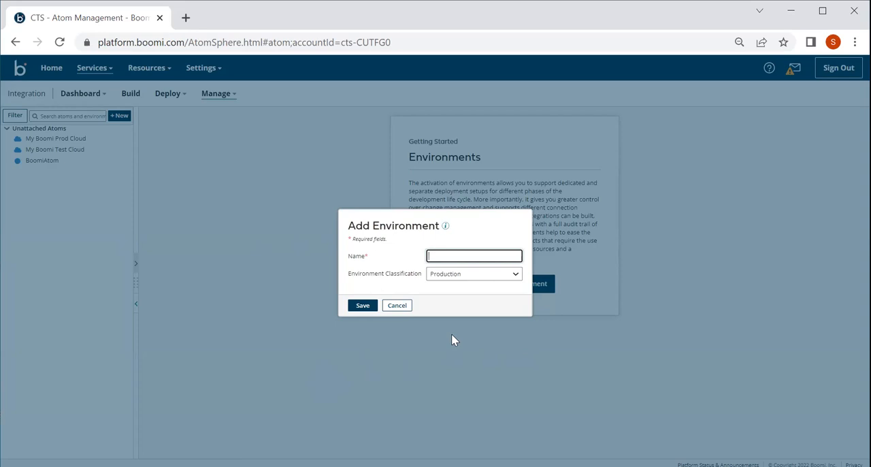
click(442, 281)
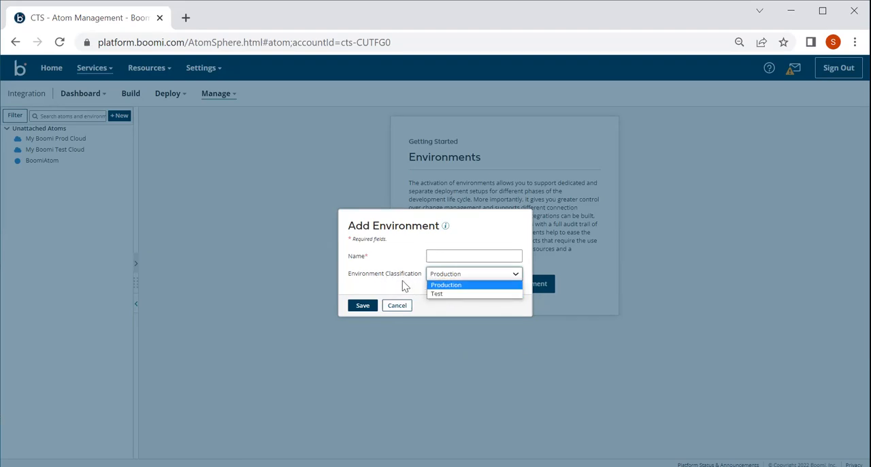
click(435, 293)
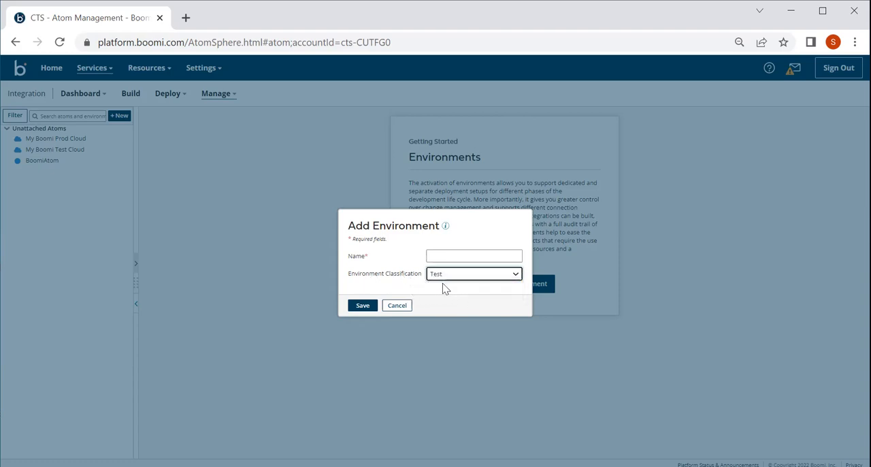
click(442, 255)
text(DEV)
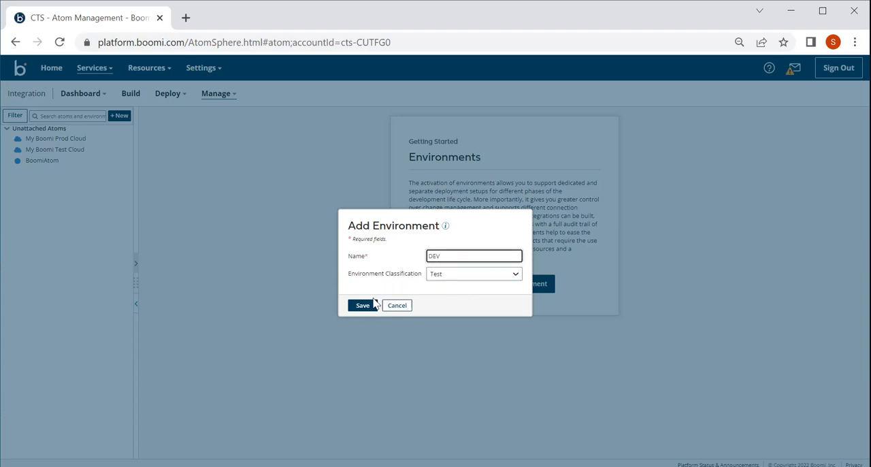
click(364, 307)
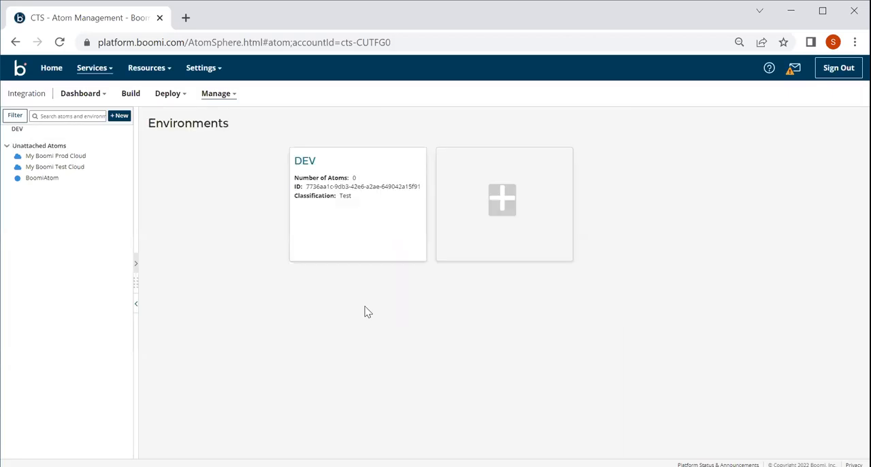
Step: Attach BoomiAtom to the new DEV environment and expand the environment to list its attached atom
click(18, 130)
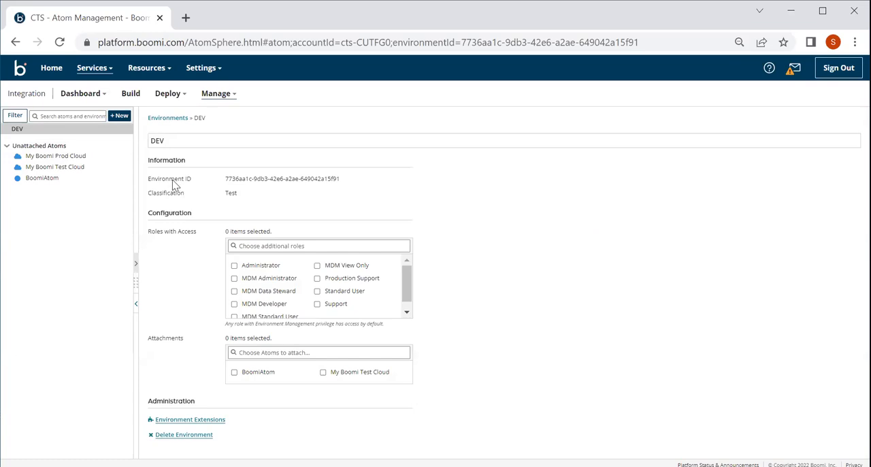
drag(349, 179, 226, 179)
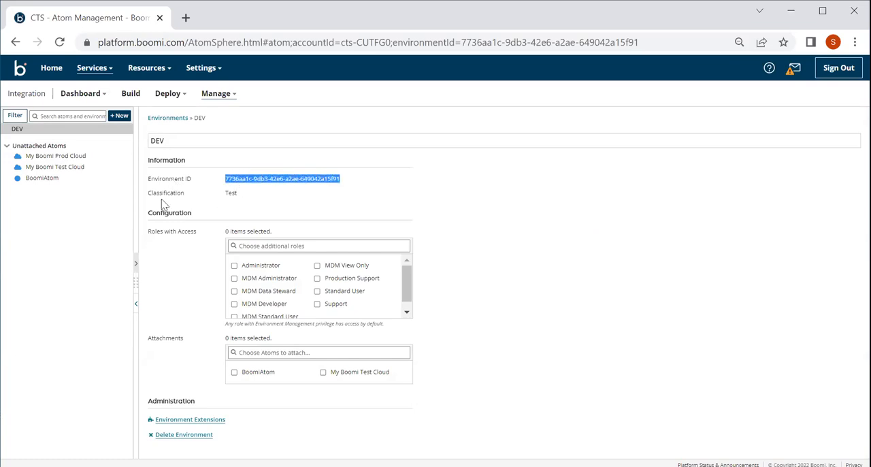
double_click(230, 193)
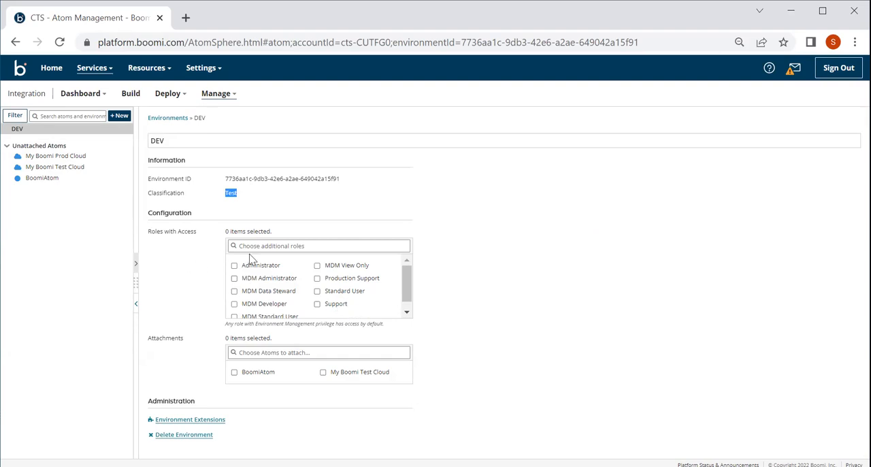
click(168, 251)
click(234, 373)
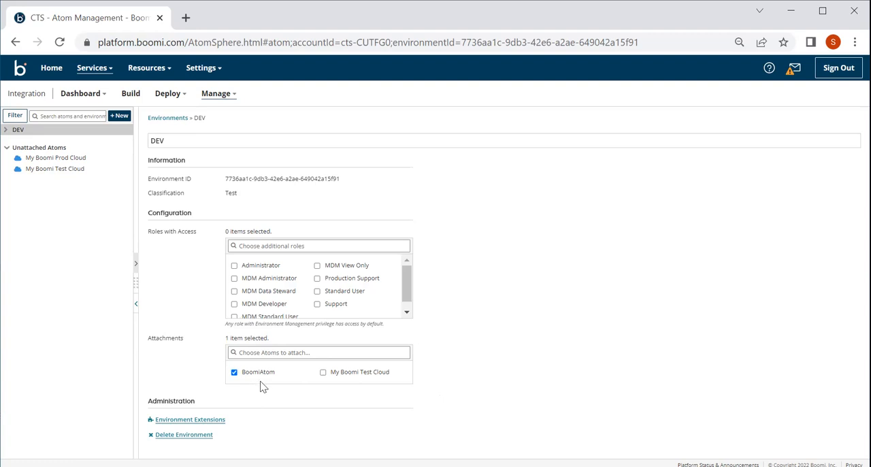
click(6, 129)
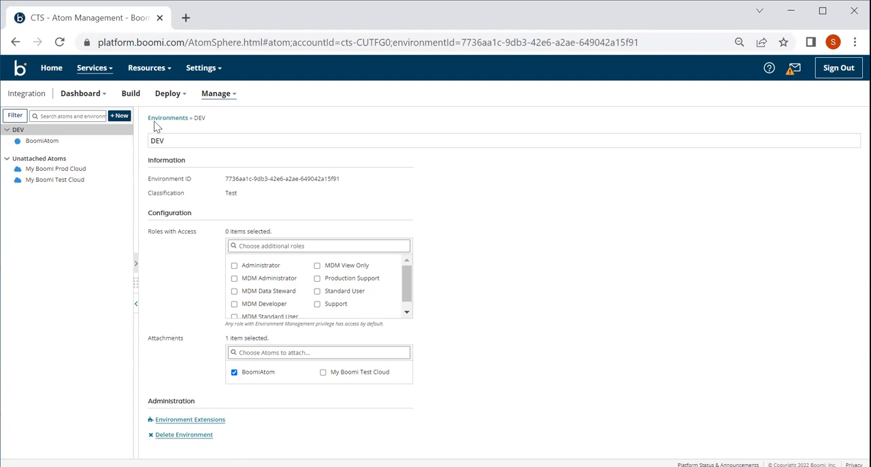
Step: Create packaged component version 1.0.2 of the Integration| File to DB process with the package notes "second version"
click(133, 94)
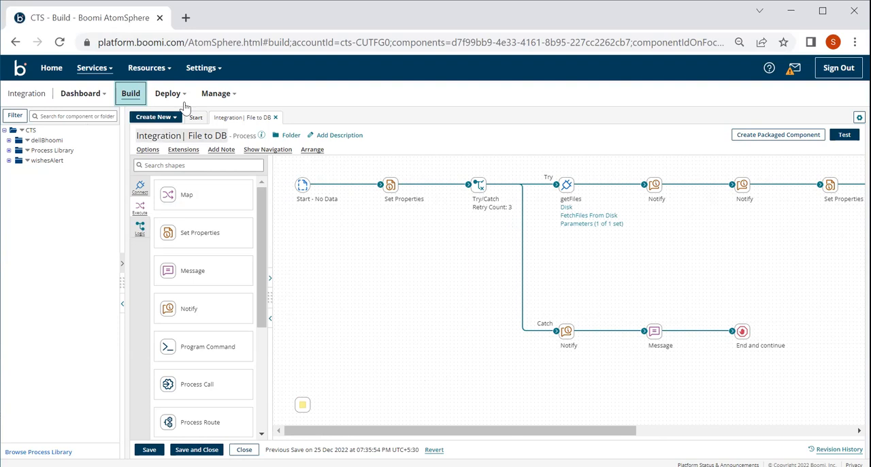
click(136, 96)
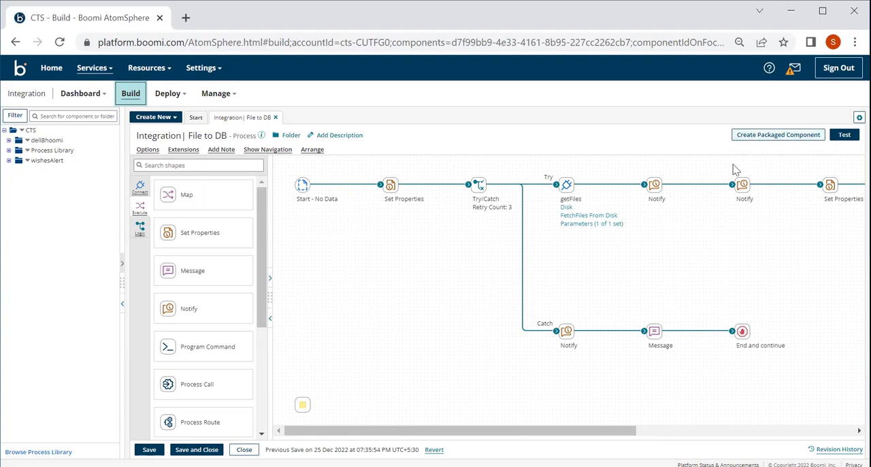
click(755, 138)
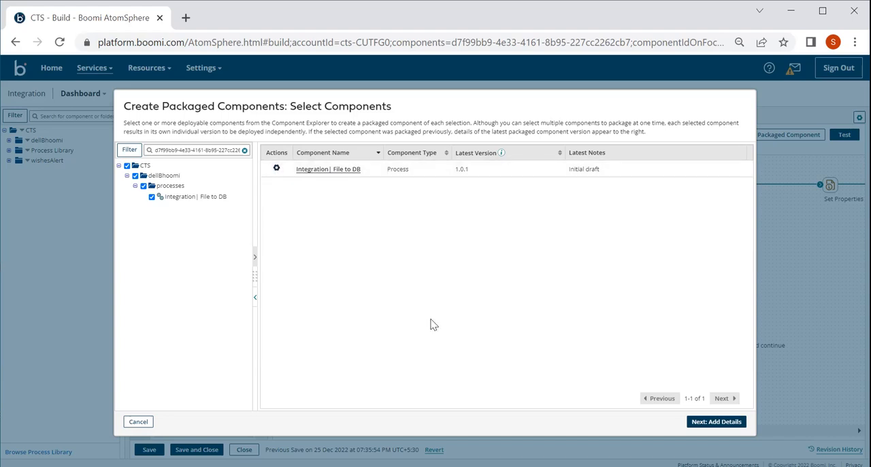
click(716, 424)
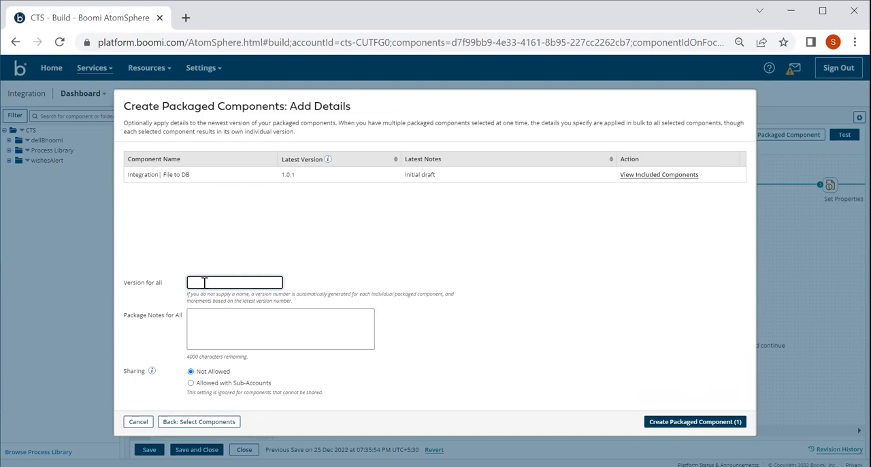
text(1.0.2)
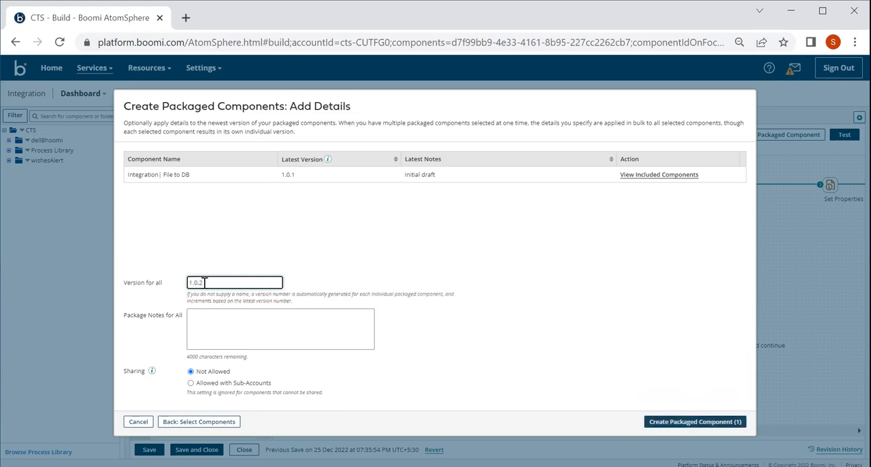
click(203, 321)
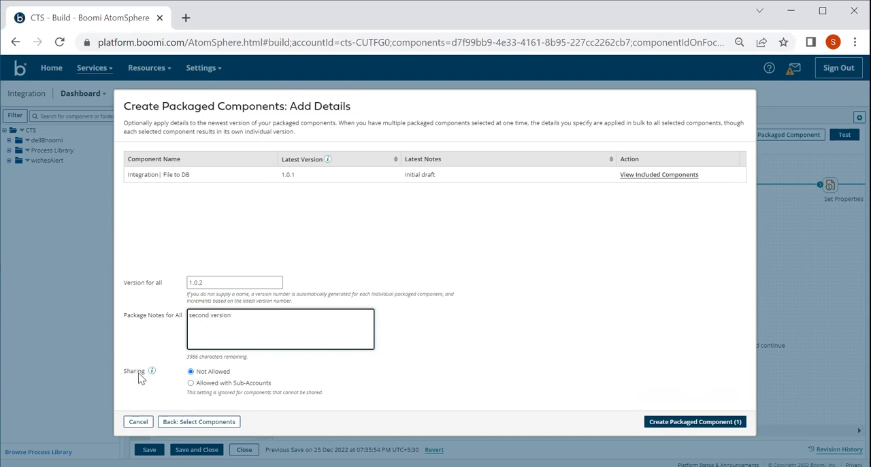
click(665, 426)
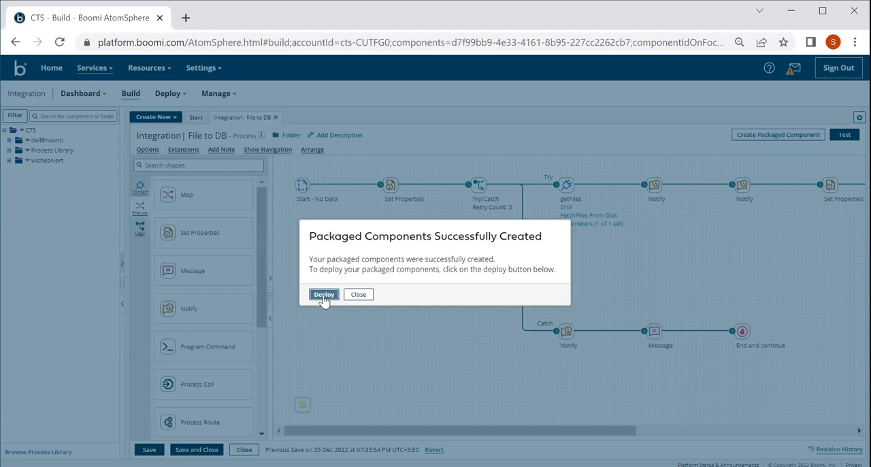
click(359, 295)
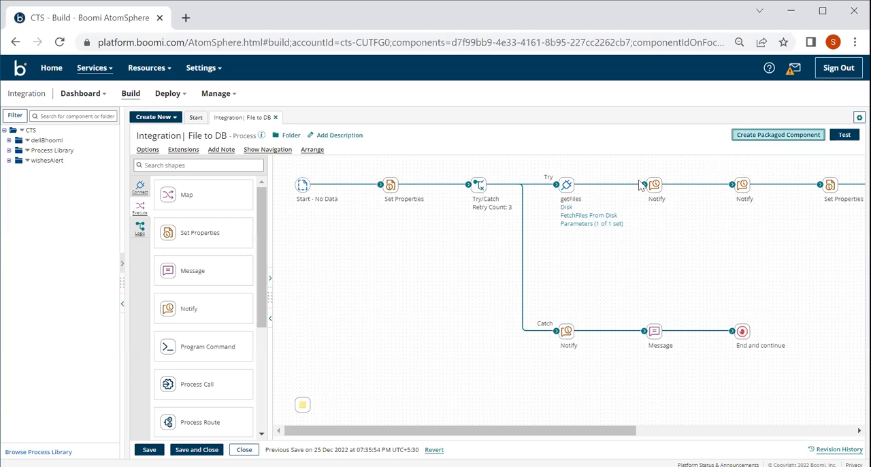
Step: Go to Packaged Components and start deploying version 1.0.2 of Integration| File to DB
click(168, 95)
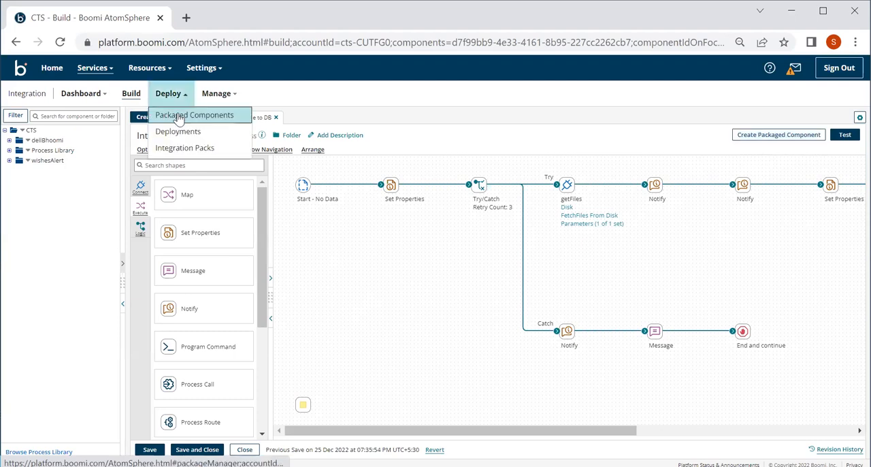
click(181, 116)
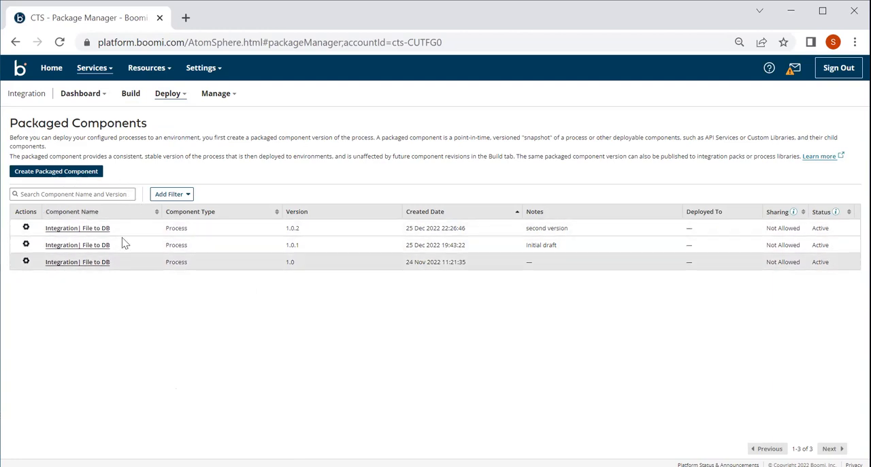
click(27, 229)
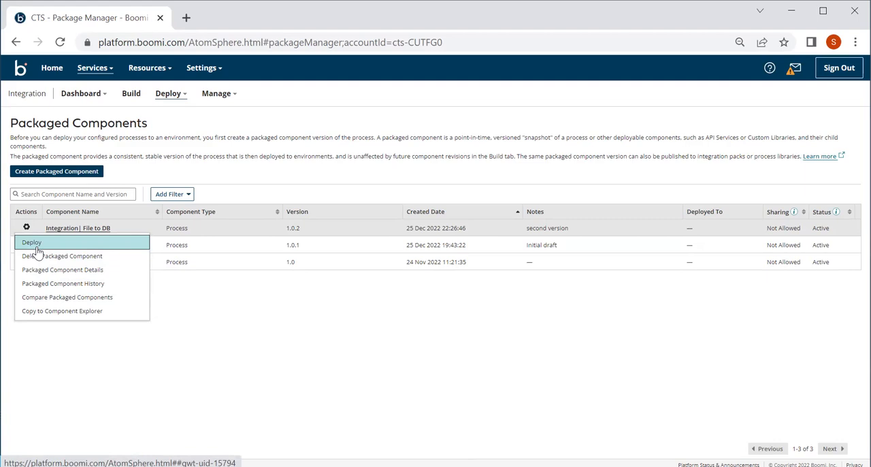
click(34, 245)
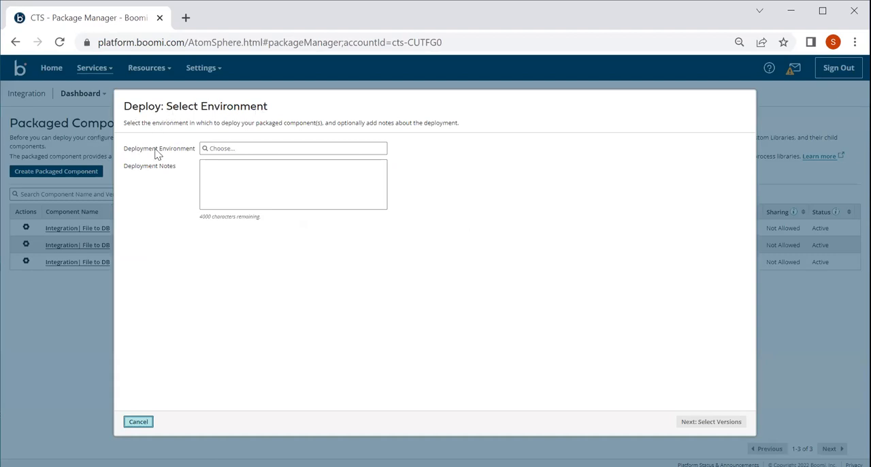
Step: Choose DEV as the deployment environment, enter the deployment notes "DISK to DB integration process" and continue to the version selection
click(225, 151)
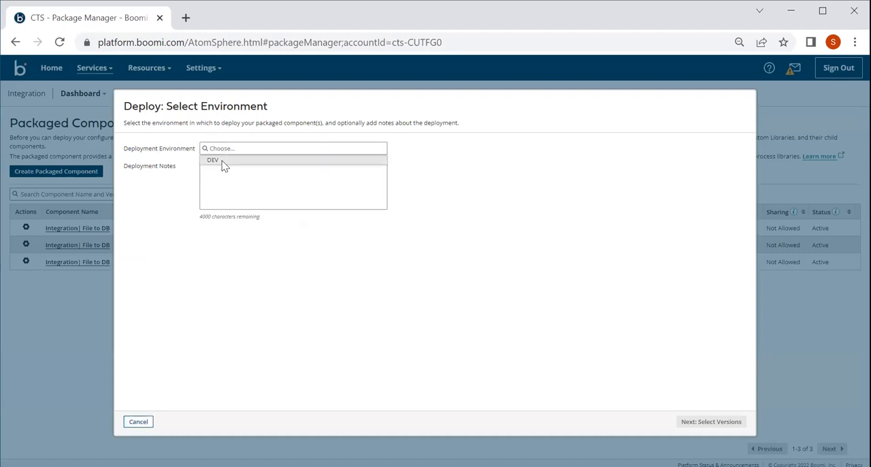
click(215, 161)
click(214, 174)
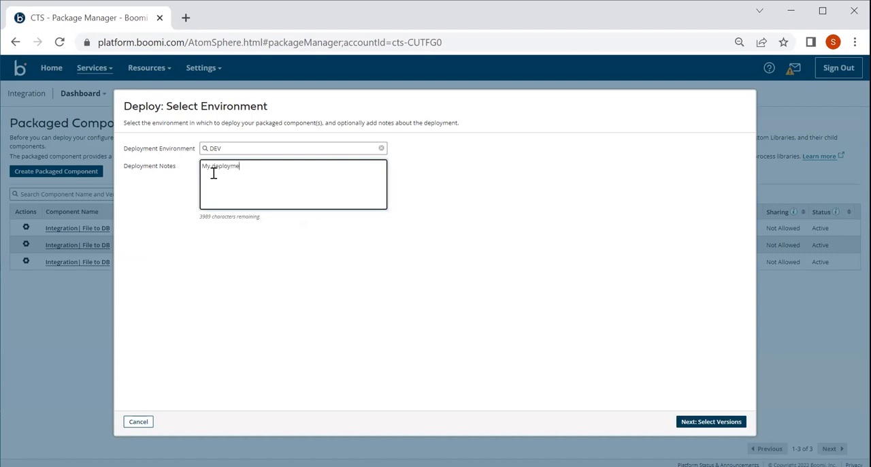
key(BackSpace)
key(BackSpace)
key(BackSpace)
key(BackSpace)
key(BackSpace)
key(BackSpace)
key(BackSpace)
key(BackSpace)
key(BackSpace)
key(BackSpace)
key(BackSpace)
key(BackSpace)
click(711, 422)
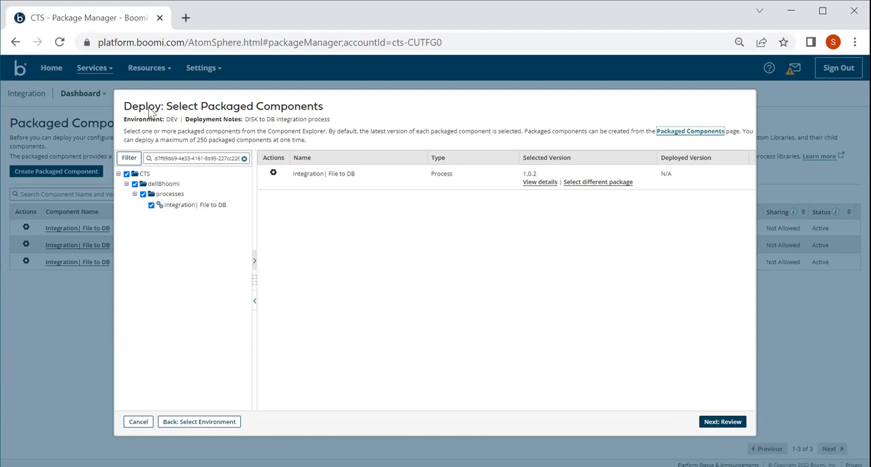
Step: Examine the packaged component's details, included components, deployments and process library information, and return to the version selection
click(537, 182)
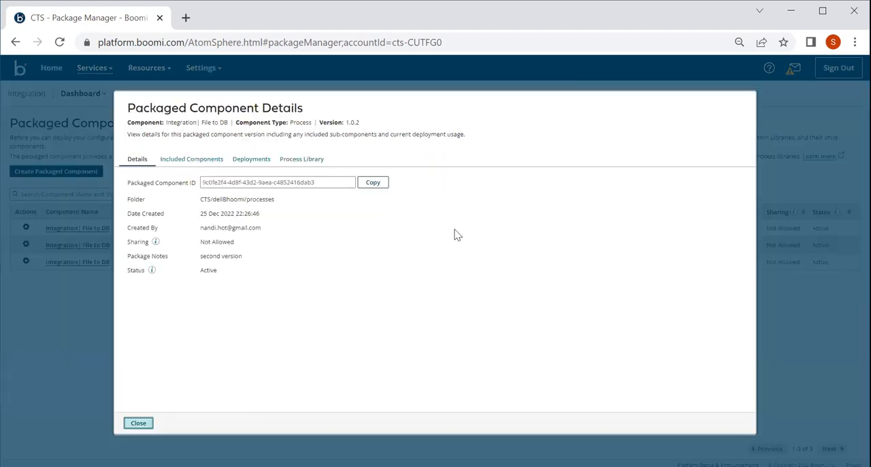
click(194, 162)
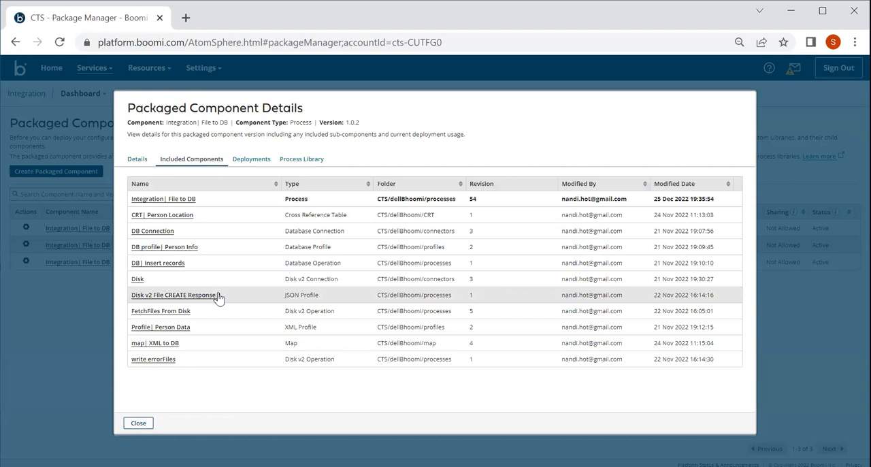
click(251, 160)
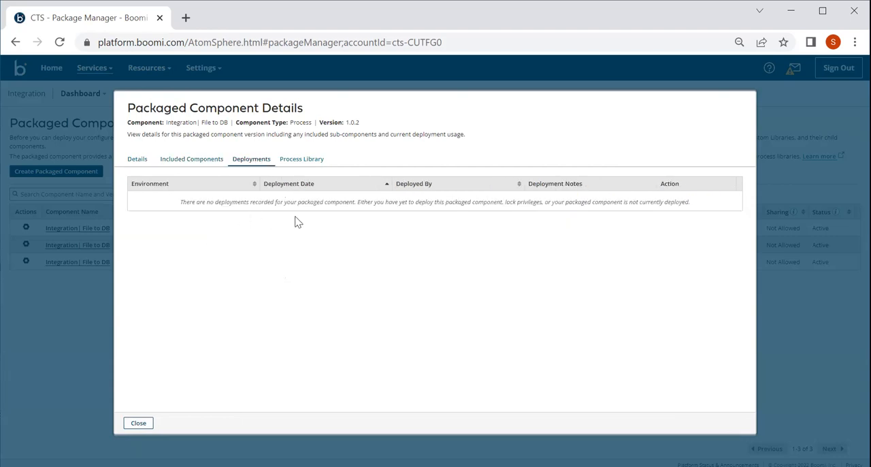
click(303, 162)
click(251, 162)
click(216, 168)
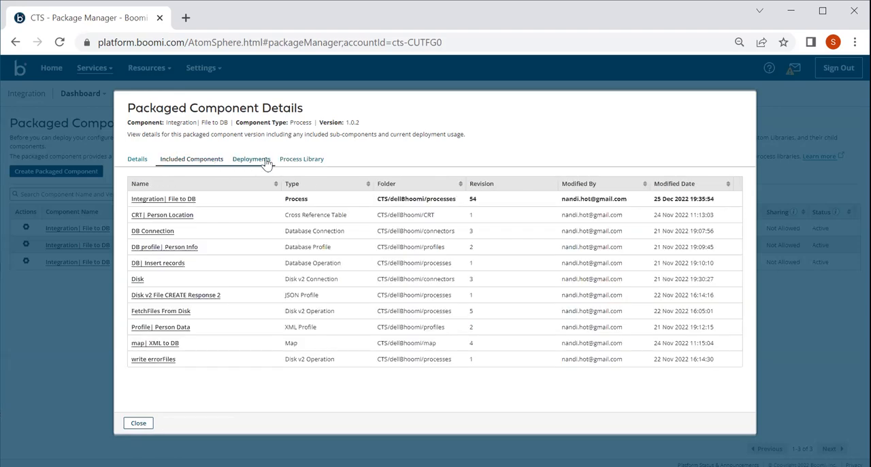
click(265, 165)
click(206, 160)
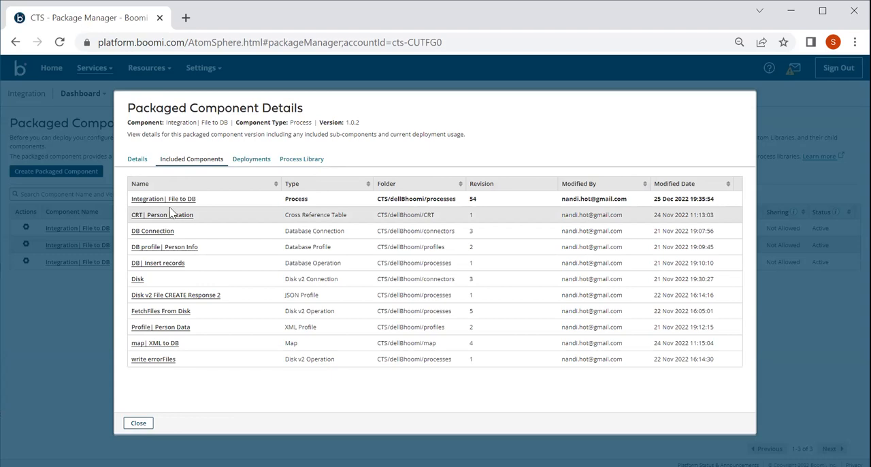
click(138, 160)
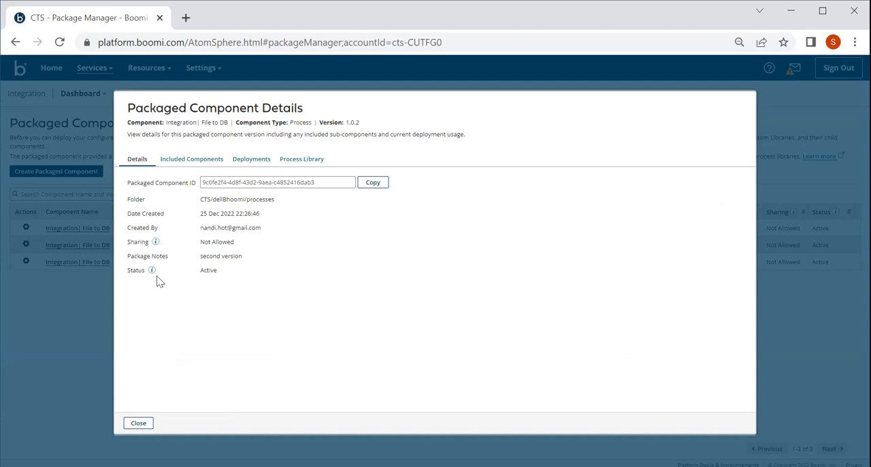
click(140, 424)
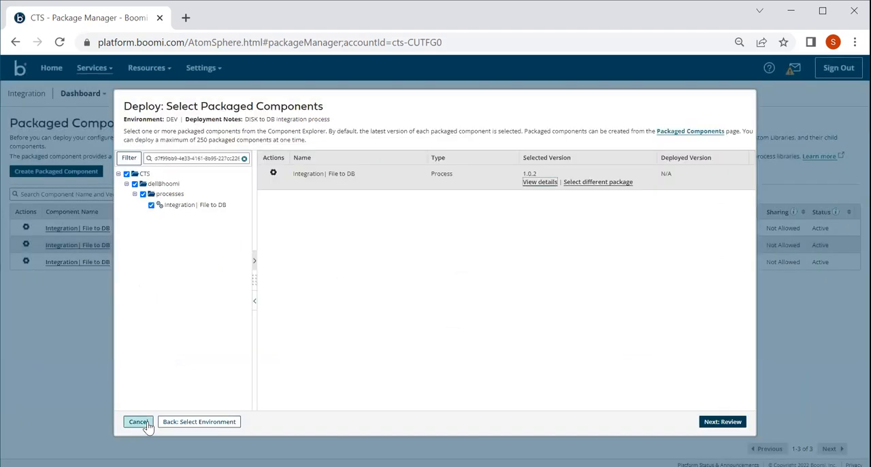
Step: Review and deploy version 1.0.2 of Integration| File to DB to the DEV environment, and dismiss the confirmation
click(717, 425)
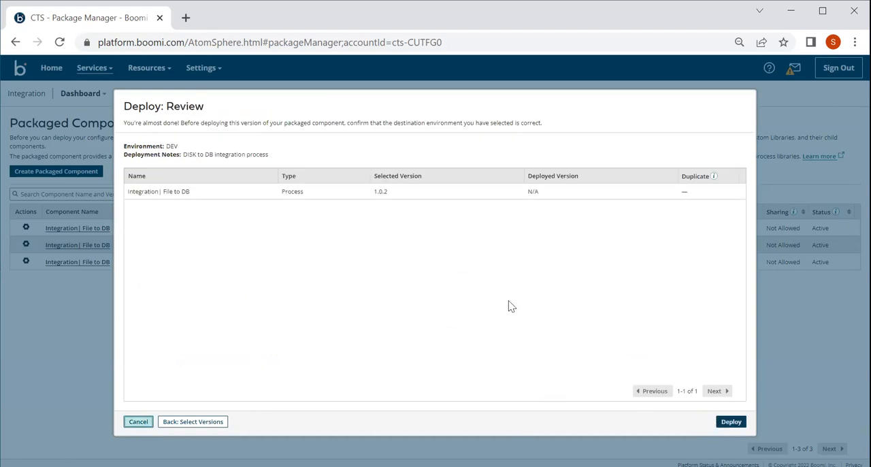
click(732, 423)
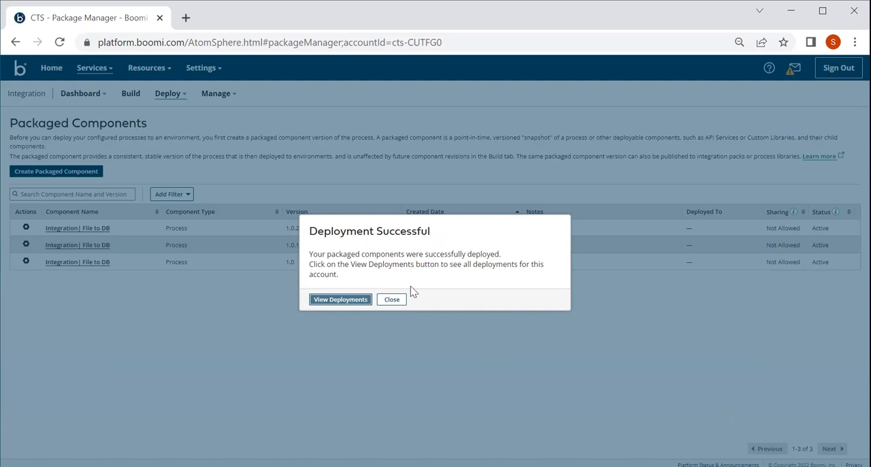
click(393, 300)
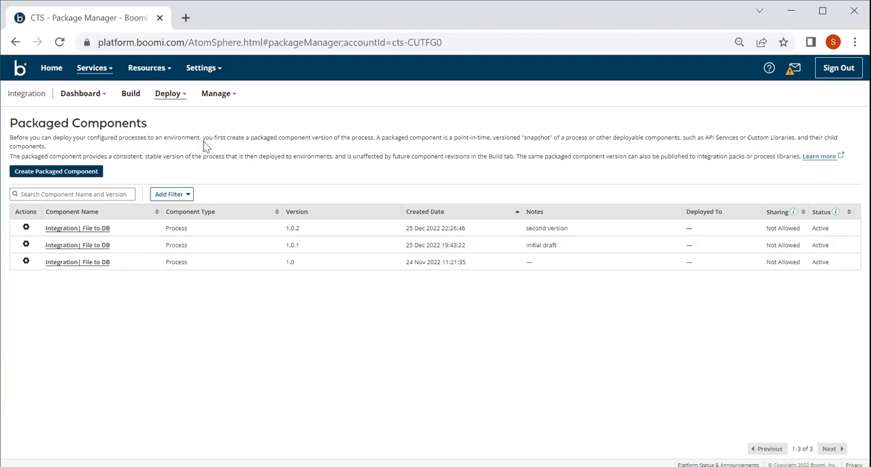
Step: View the processes deployed to BoomiAtom under the DEV environment in Atom Management
click(233, 99)
click(233, 99)
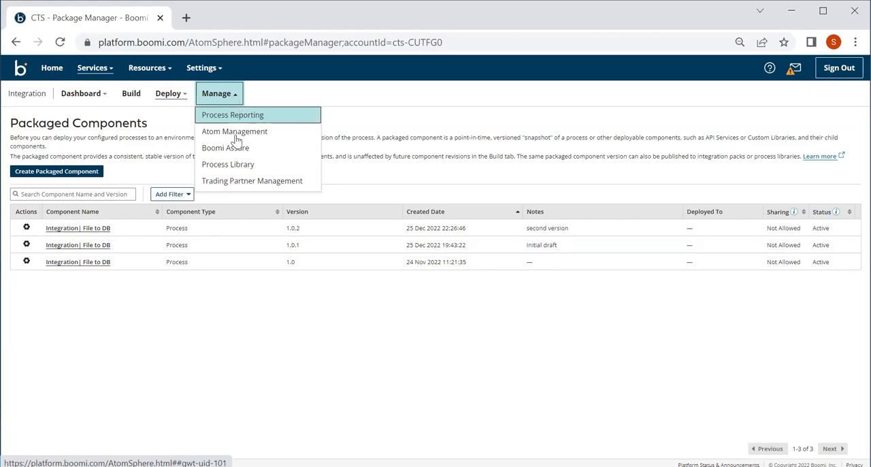
click(237, 132)
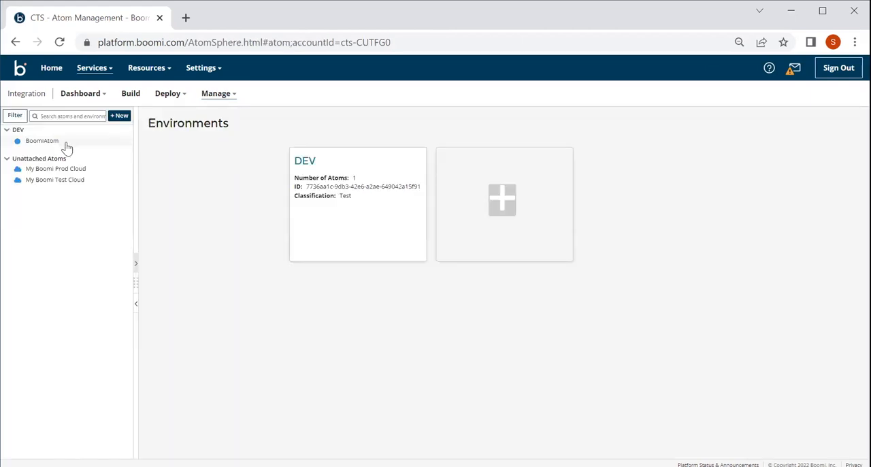
click(33, 132)
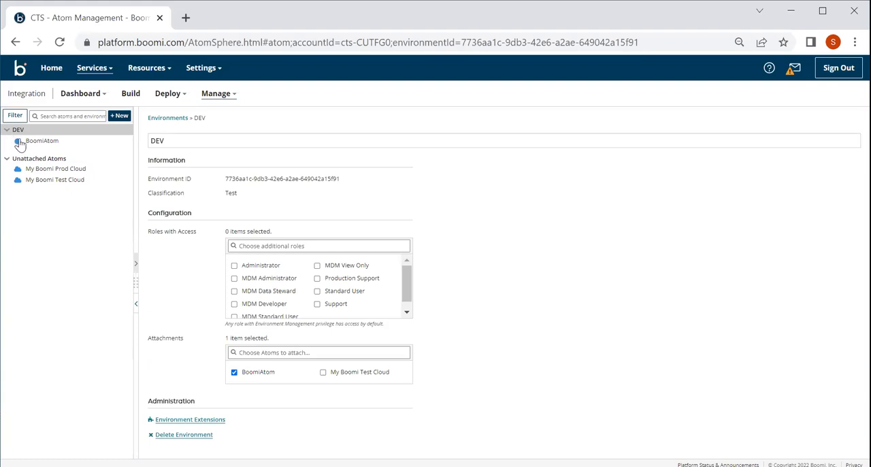
click(37, 145)
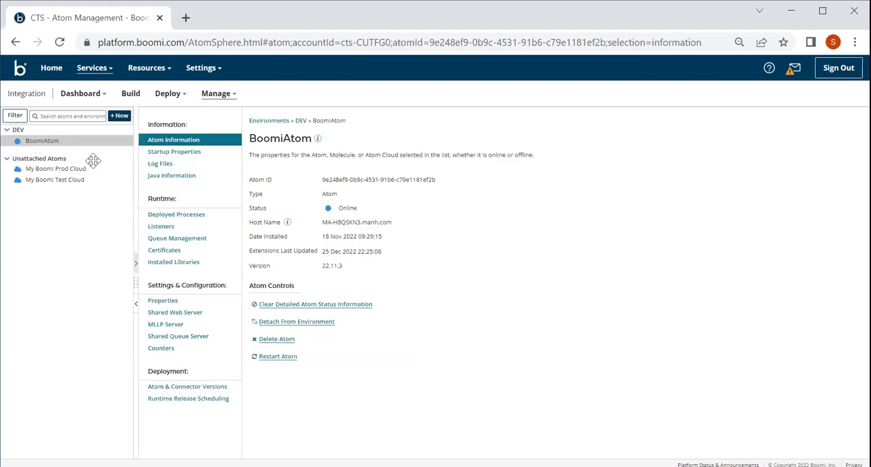
click(172, 217)
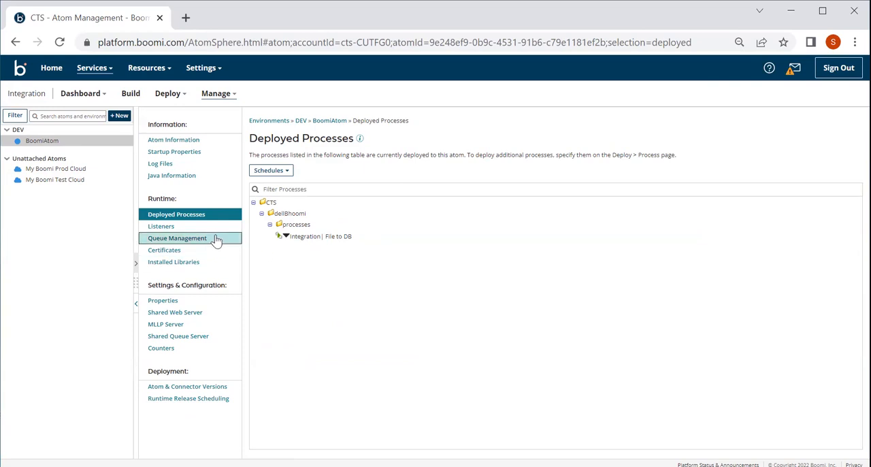
Step: Review the DEV environment's configuration and return to BoomiAtom's deployed processes
double_click(27, 129)
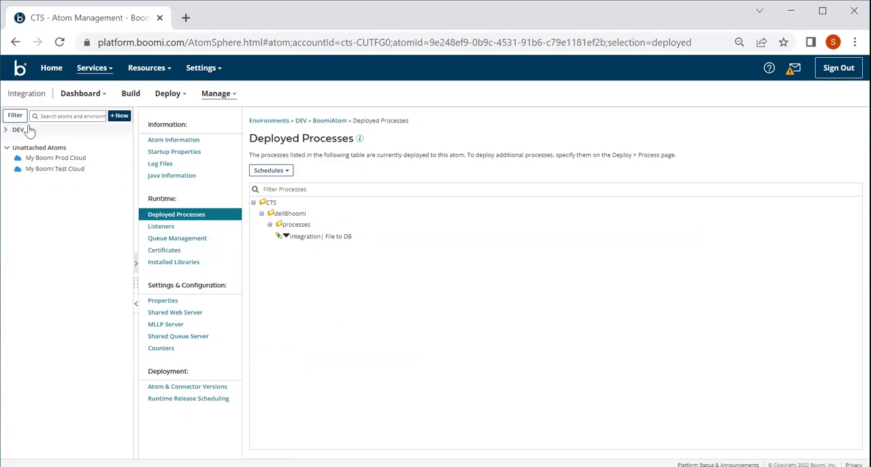
click(6, 129)
click(19, 131)
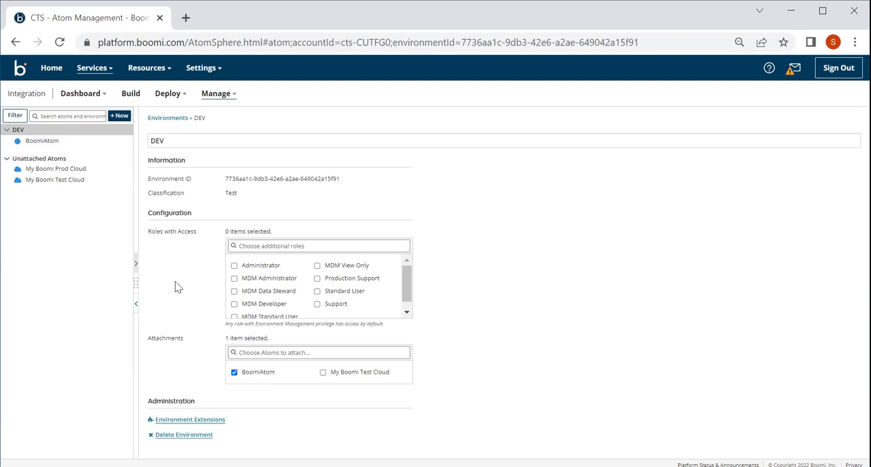
click(42, 145)
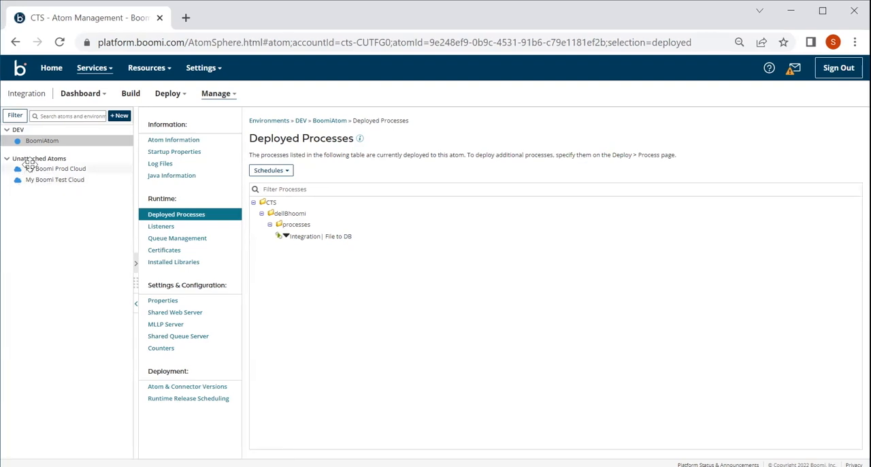
Step: Show the list of active deployments on the Deployments page
click(130, 93)
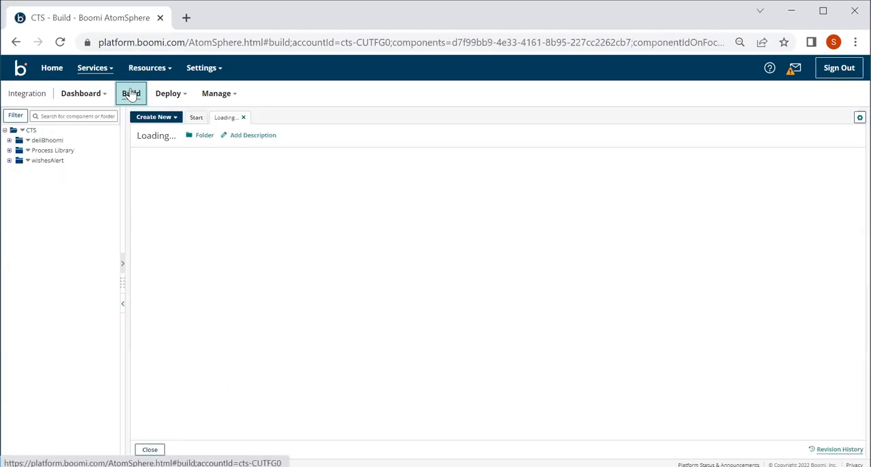
click(171, 94)
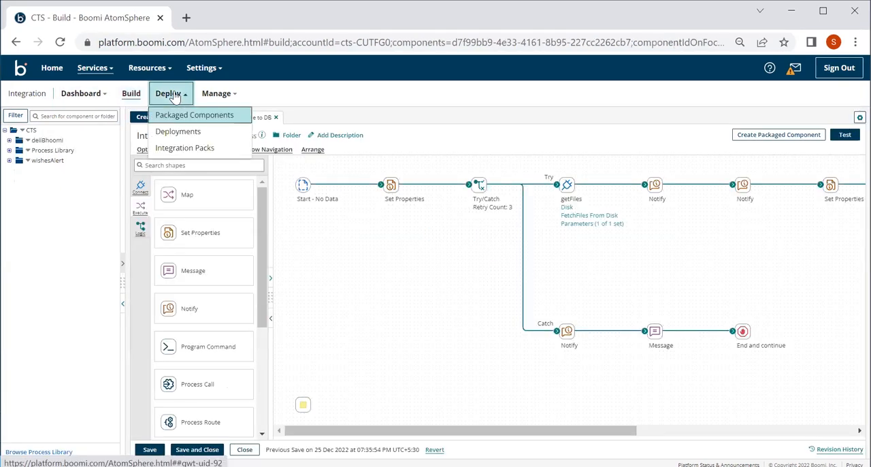
click(179, 132)
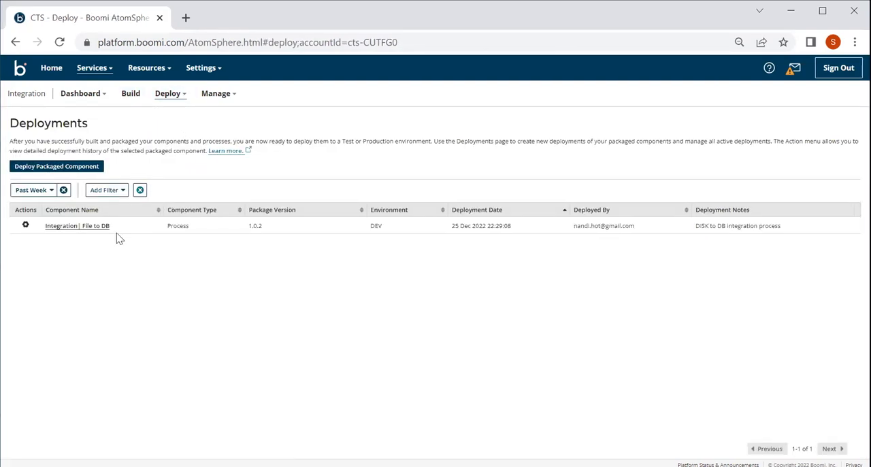
Step: Review the deployments list's date-range and environment filter options without applying any, and briefly open the deployed component's link
click(52, 191)
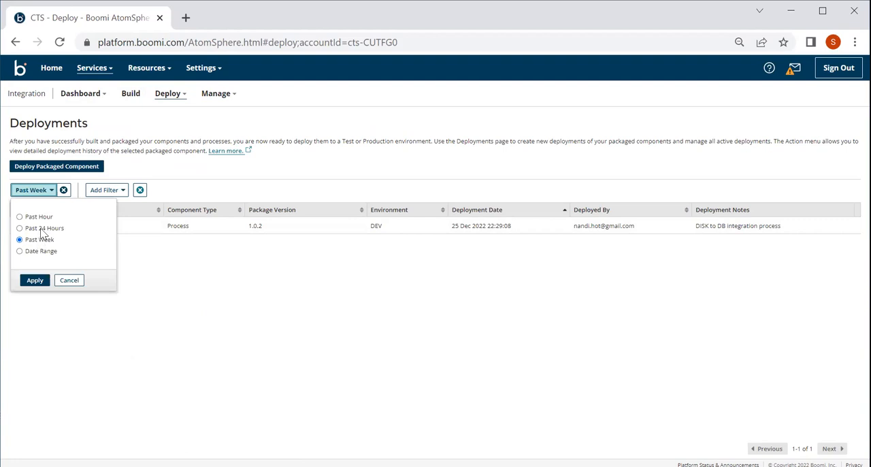
click(192, 252)
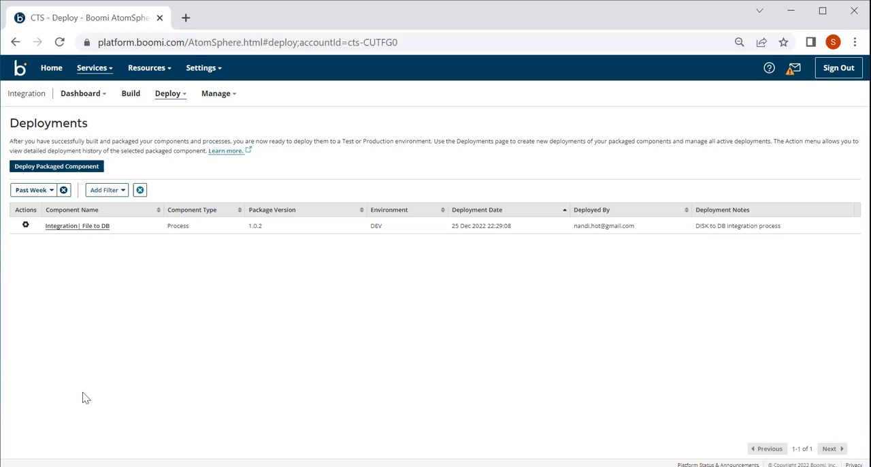
click(123, 194)
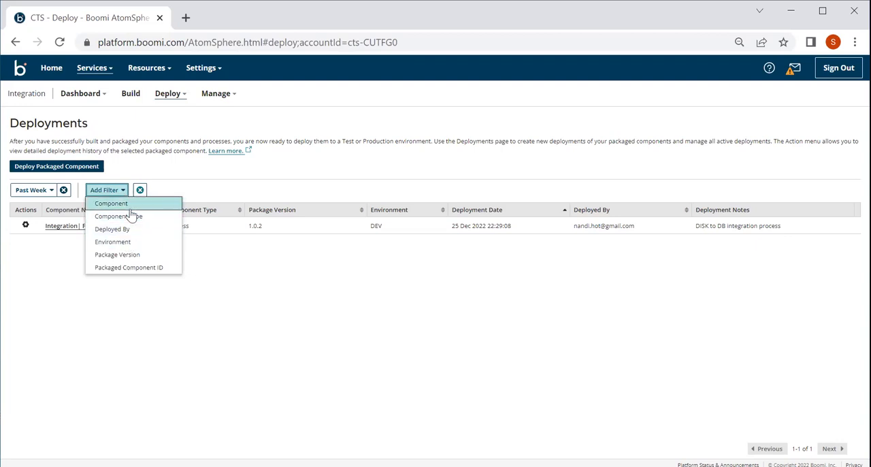
click(113, 242)
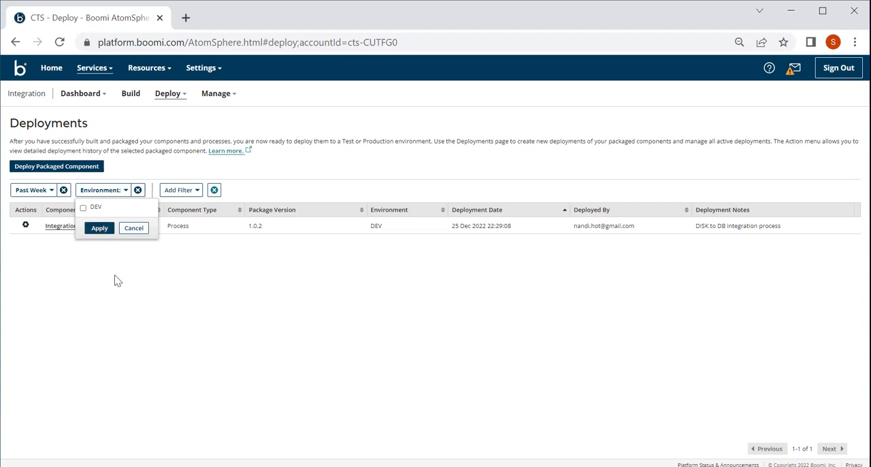
click(139, 229)
click(88, 225)
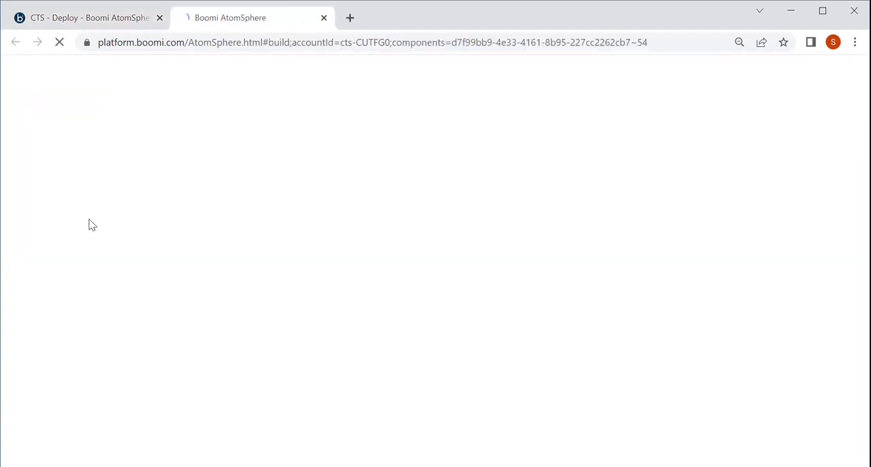
click(324, 20)
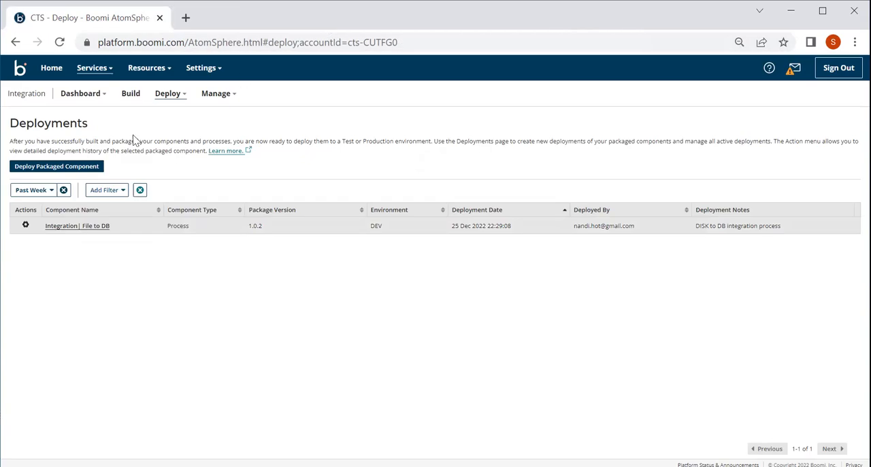
Step: Try to deploy the deployed Integration| File to DB package to a different environment, and dismiss the notice
click(25, 227)
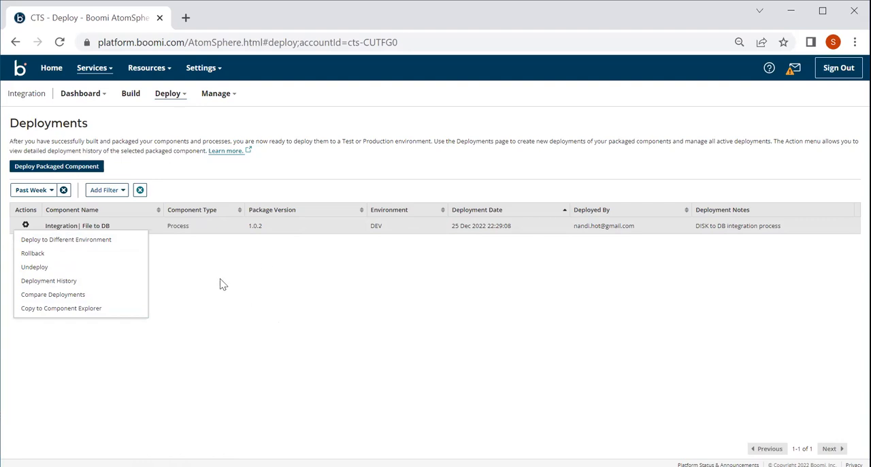
click(111, 242)
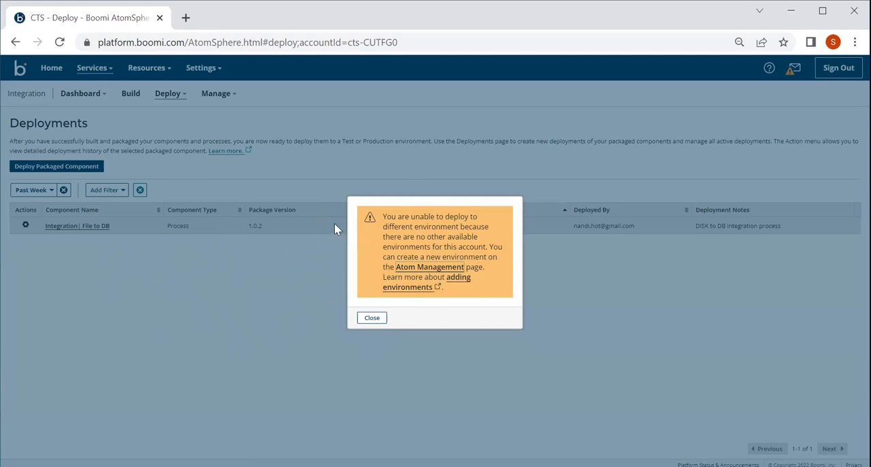
click(373, 318)
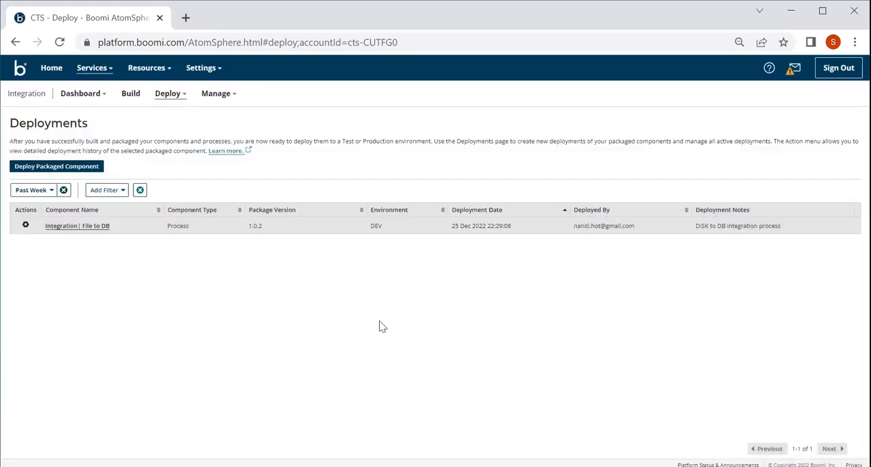
Step: Review the rollback version selection for Integration| File to DB in DEV, and cancel without rolling back
click(24, 226)
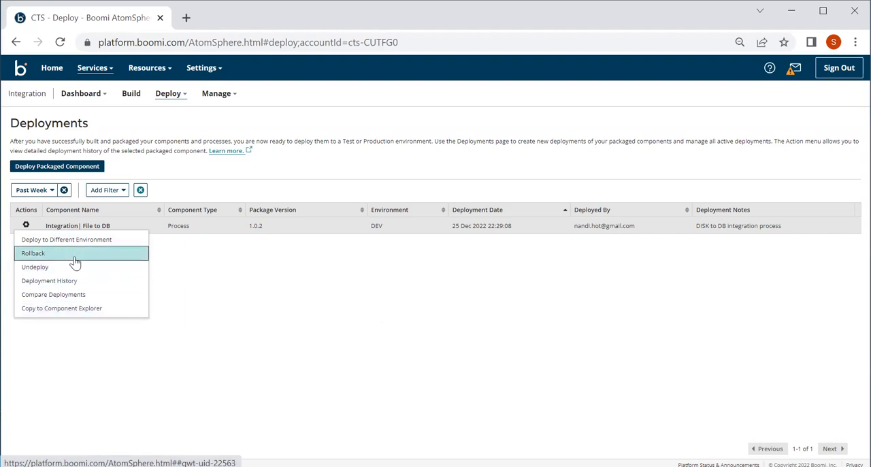
click(75, 261)
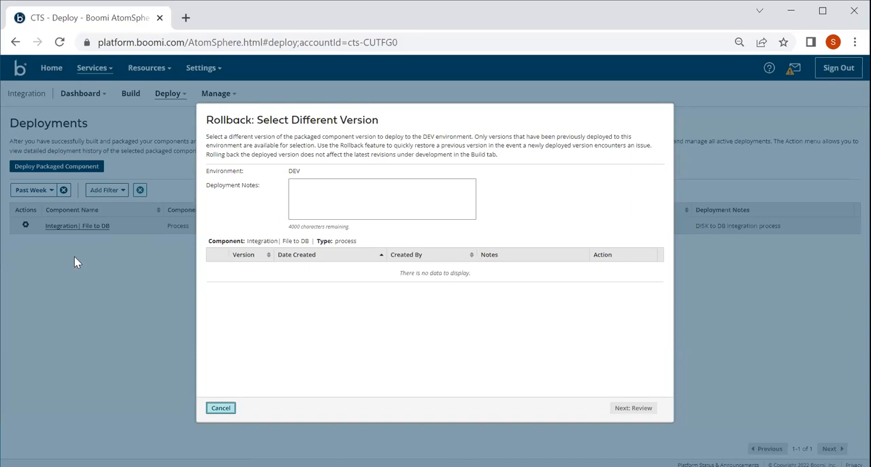
click(340, 189)
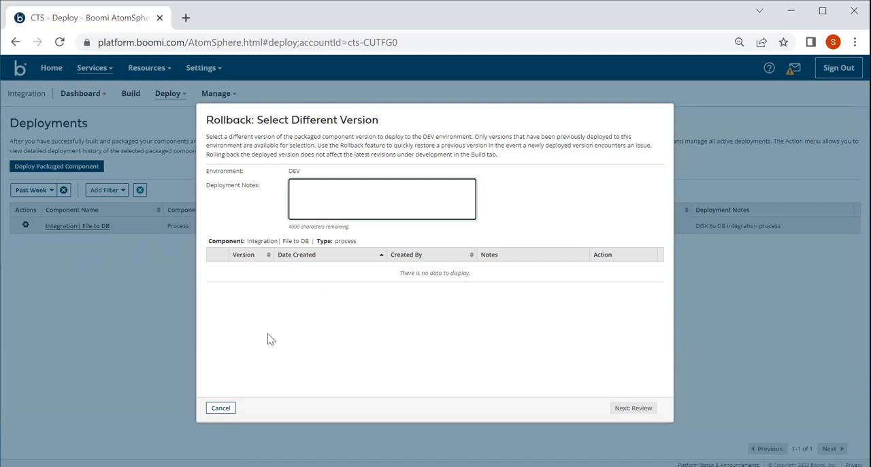
click(221, 408)
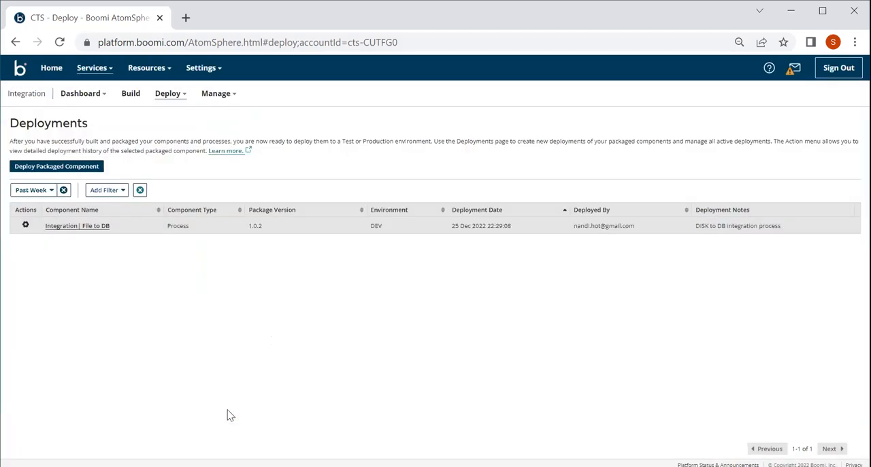
Step: Review the undeploy confirmation for version 1.0.2 of Integration| File to DB, and cancel without undeploying
click(26, 226)
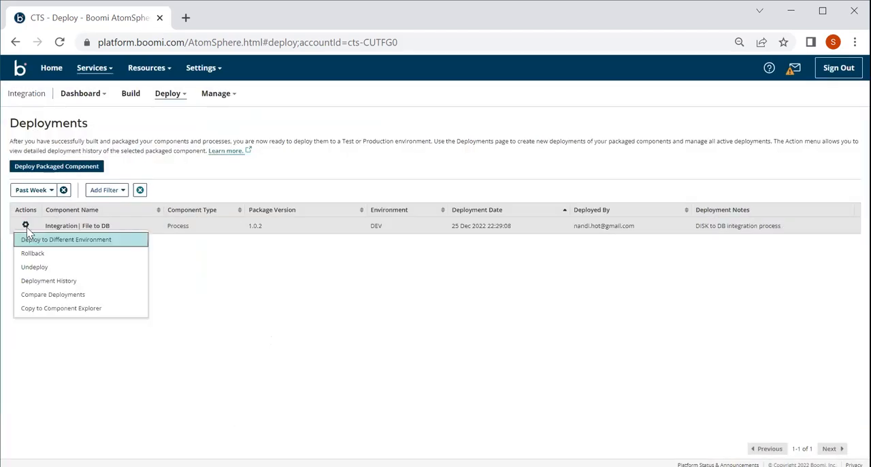
click(36, 268)
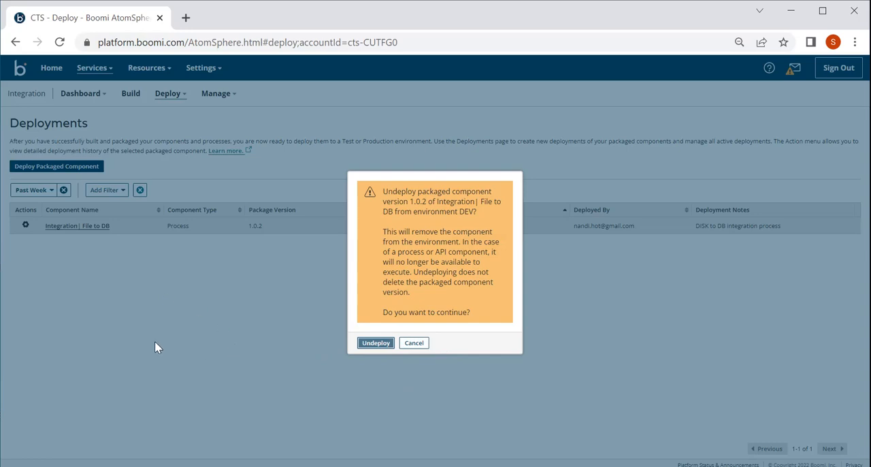
click(422, 344)
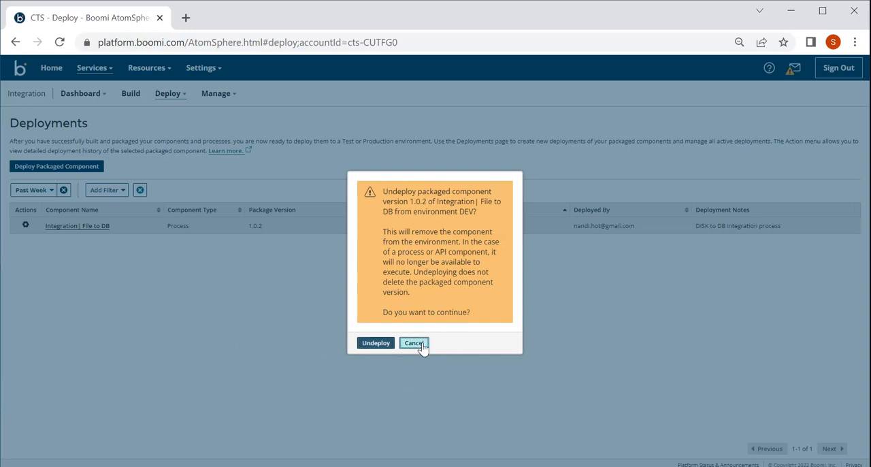
Step: View the deployment history of Integration| File to DB in the DEV environment, and close it
click(24, 225)
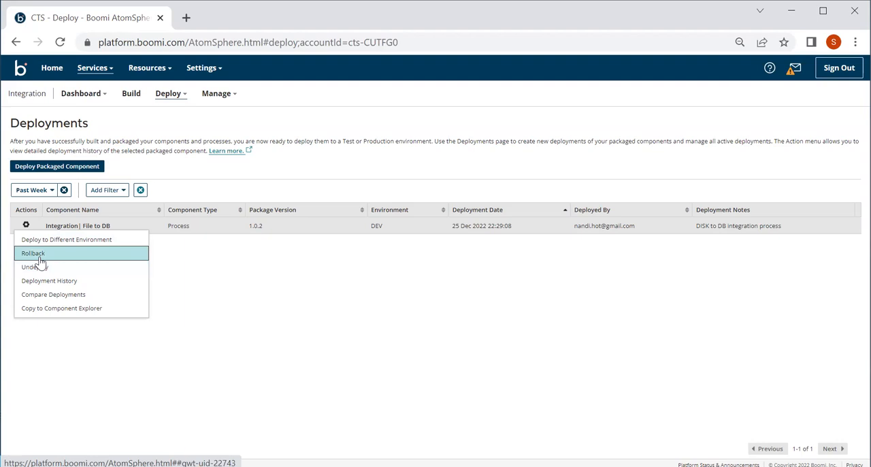
click(72, 283)
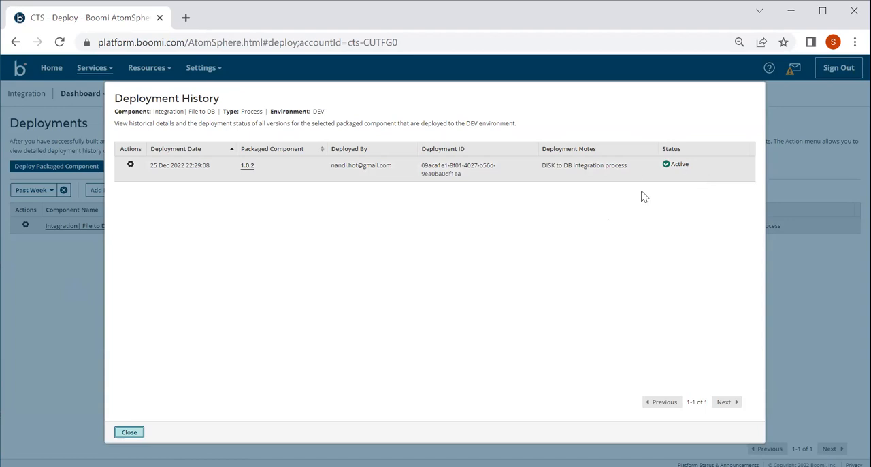
click(131, 434)
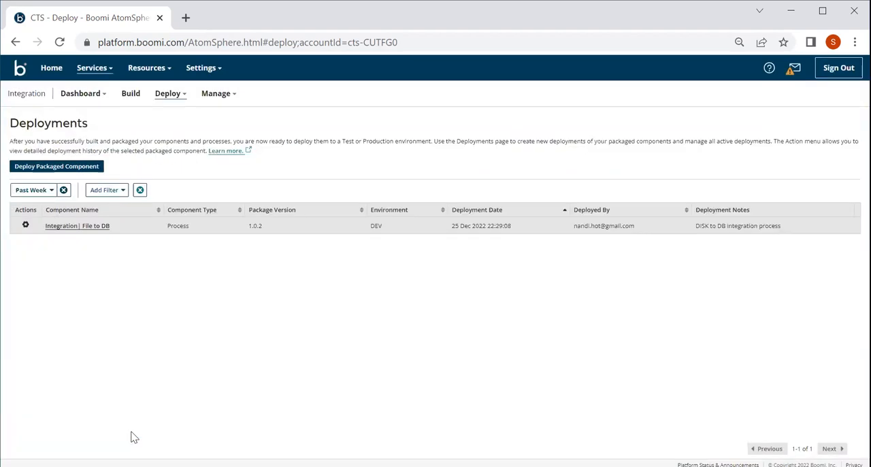
Step: Compare deployed version 1.0.2 of Integration| File to DB with version 1.0.1
click(24, 227)
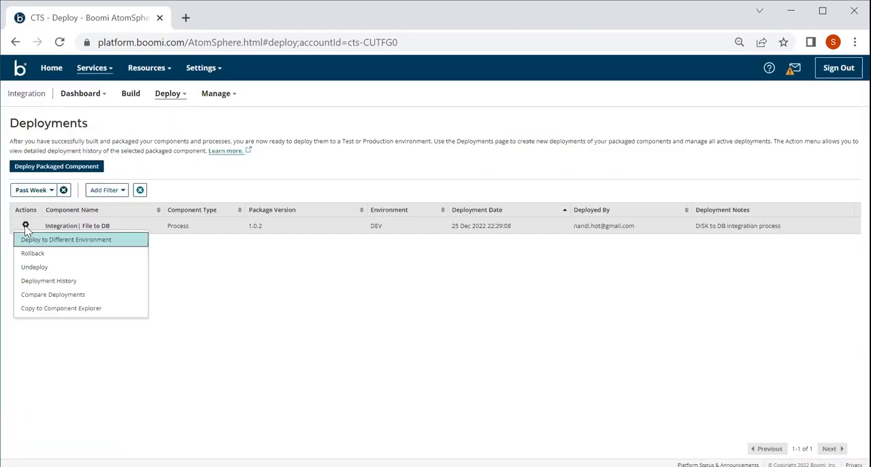
click(53, 299)
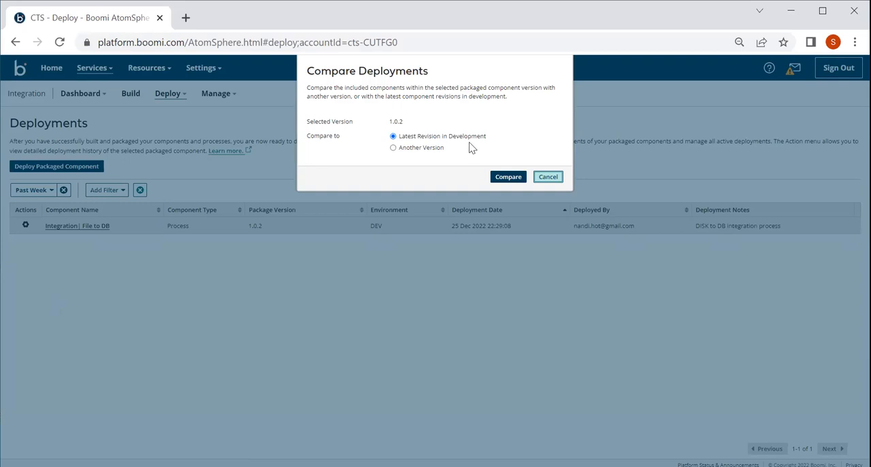
click(415, 151)
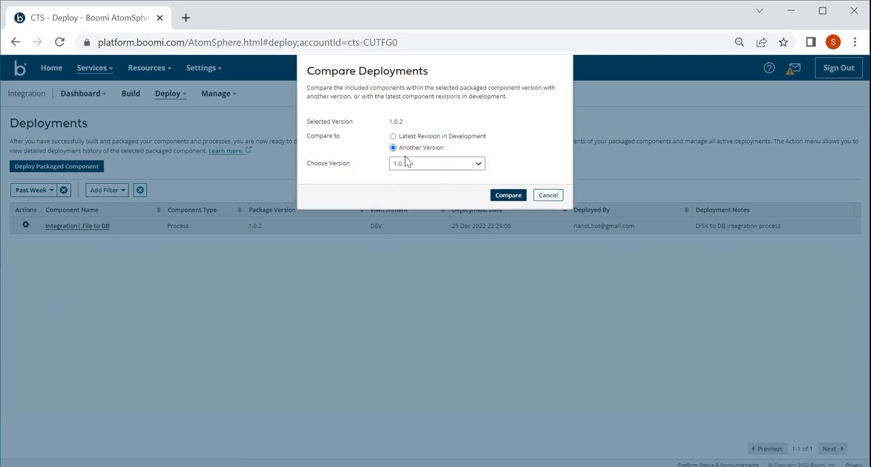
click(504, 197)
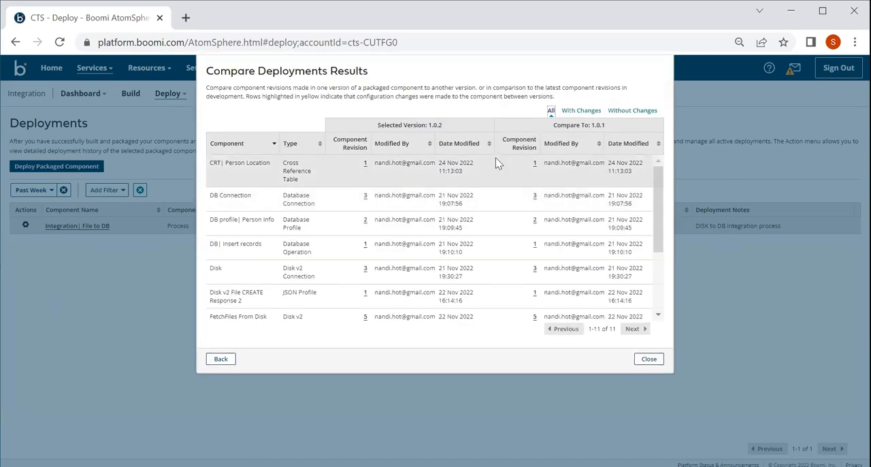
Step: Examine all compared components, filter the results to those with changes and those without changes, and close the comparison
scroll(473, 244, down, 3)
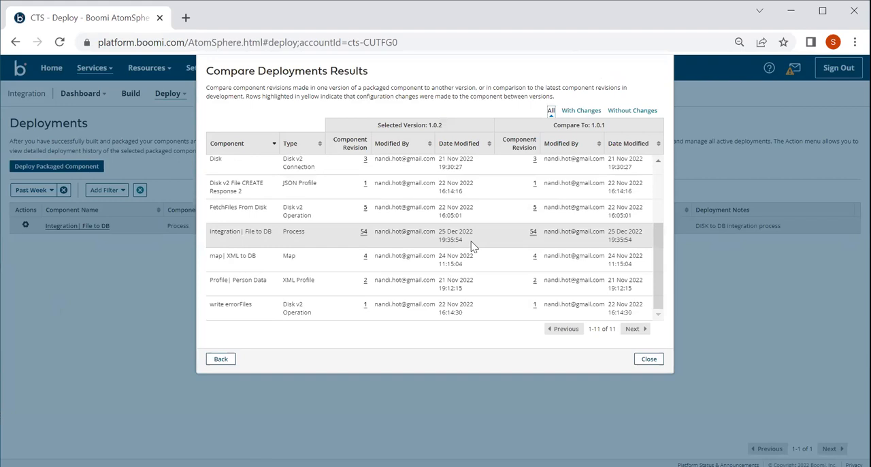
scroll(475, 246, up, 3)
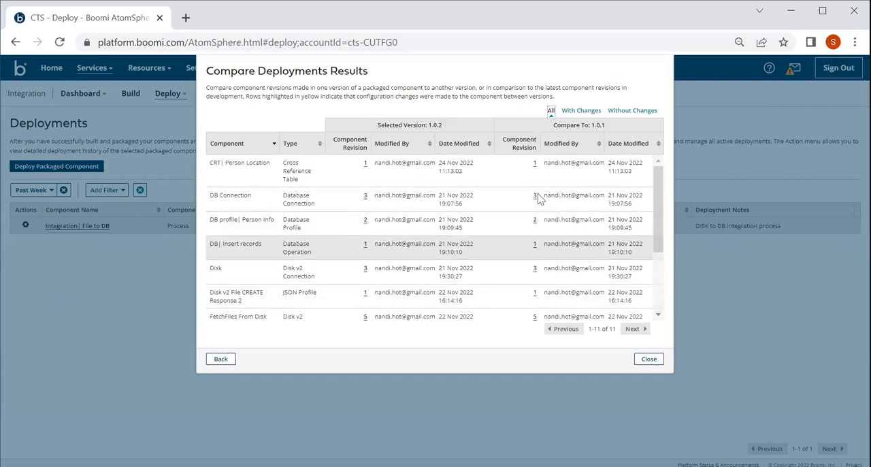
click(583, 112)
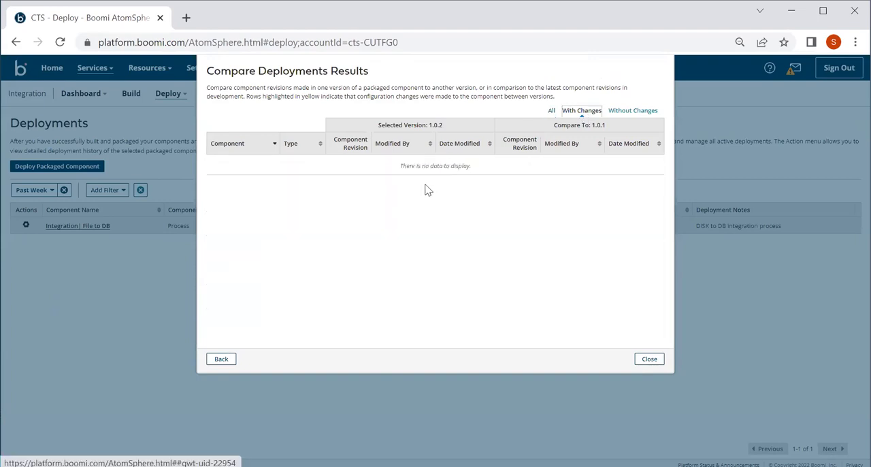
click(633, 112)
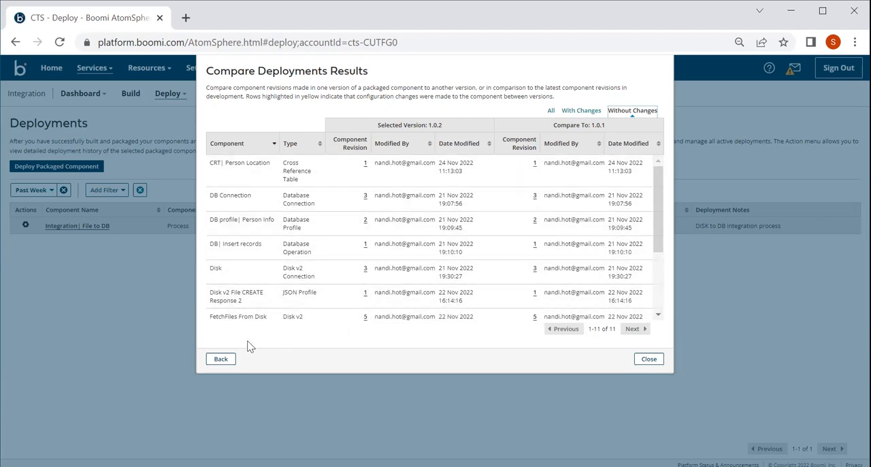
click(222, 361)
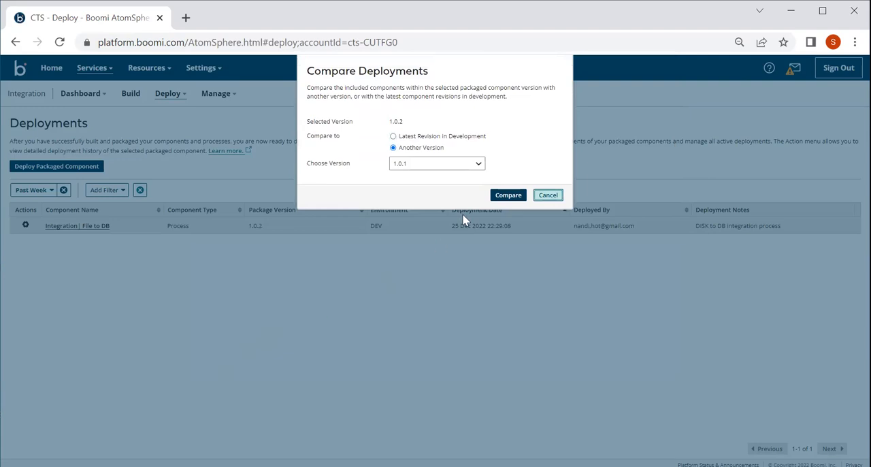
click(548, 195)
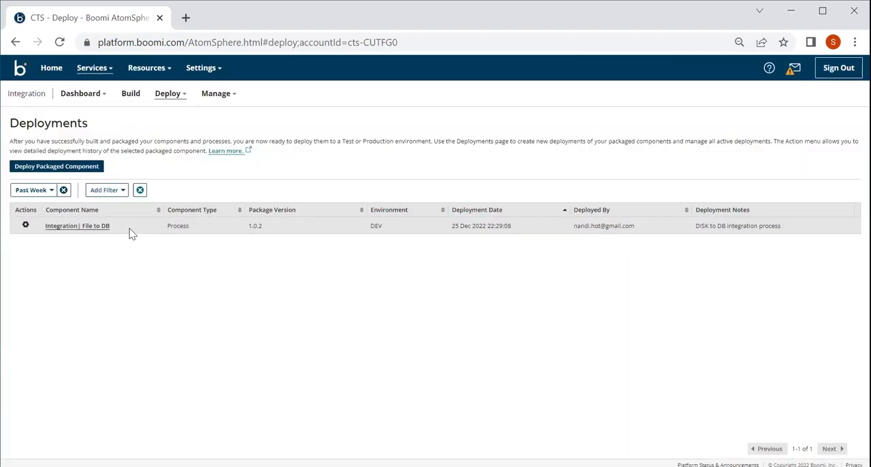
Step: Set up copying the components of Integration| File to DB to the \CTS\Process Library folder, and cancel without copying
click(25, 226)
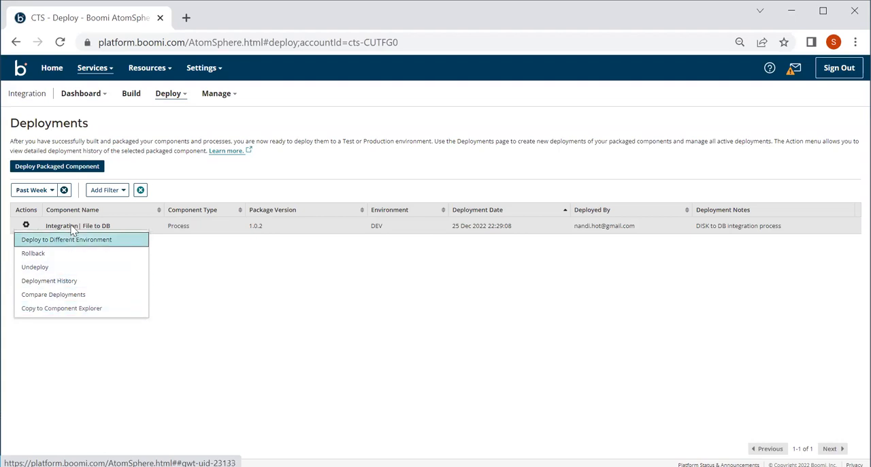
click(72, 314)
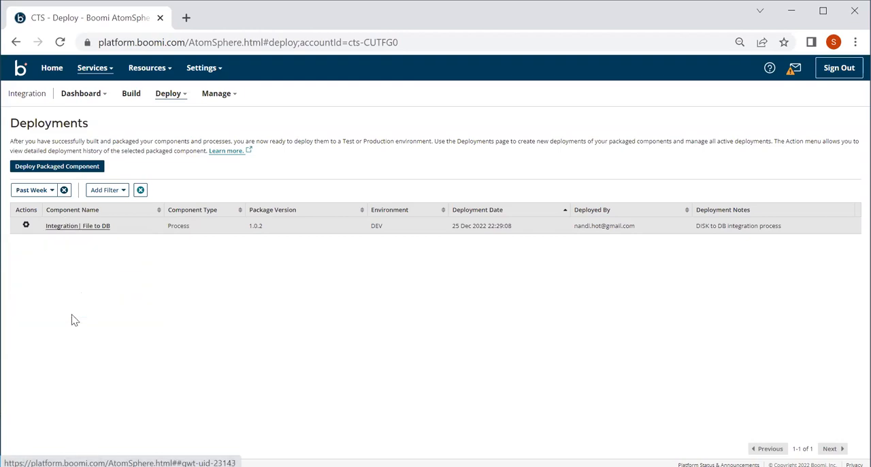
click(307, 211)
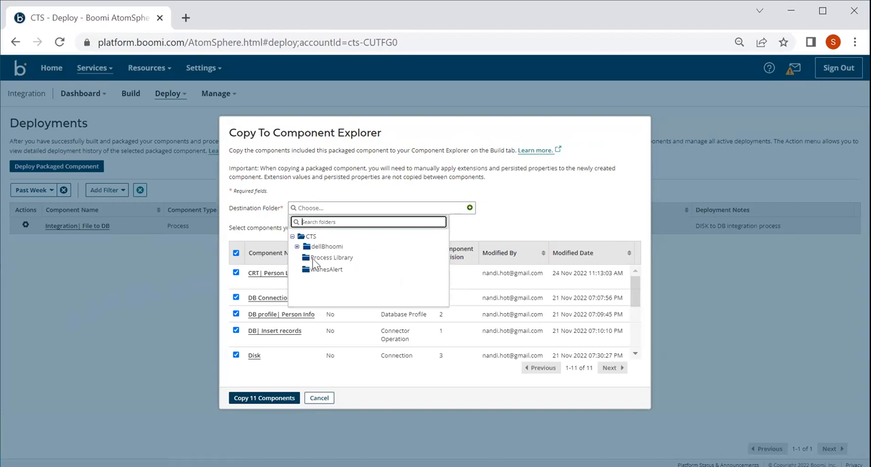
click(326, 258)
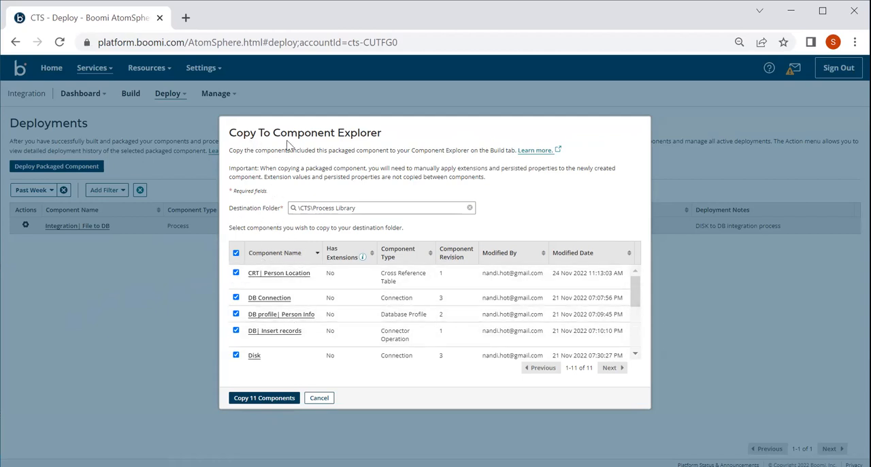
click(320, 398)
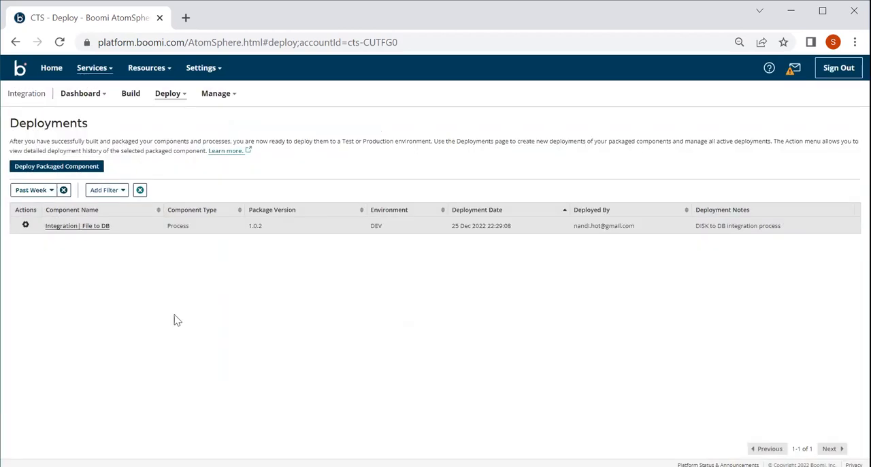
click(25, 225)
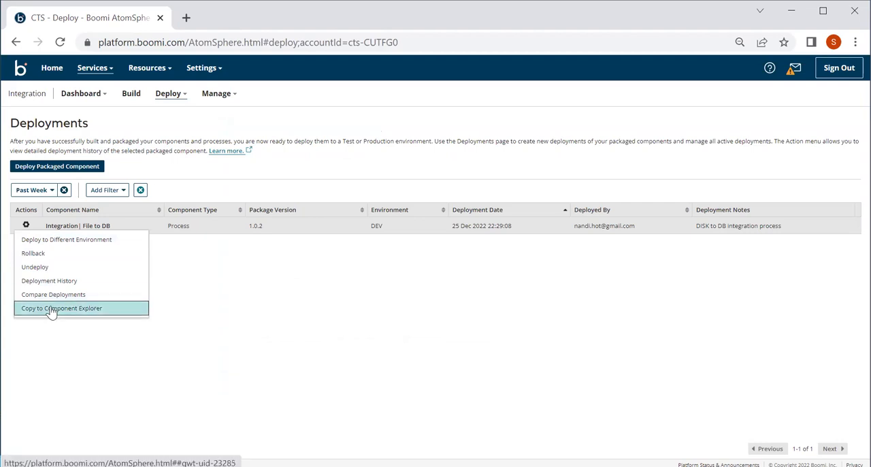
click(219, 284)
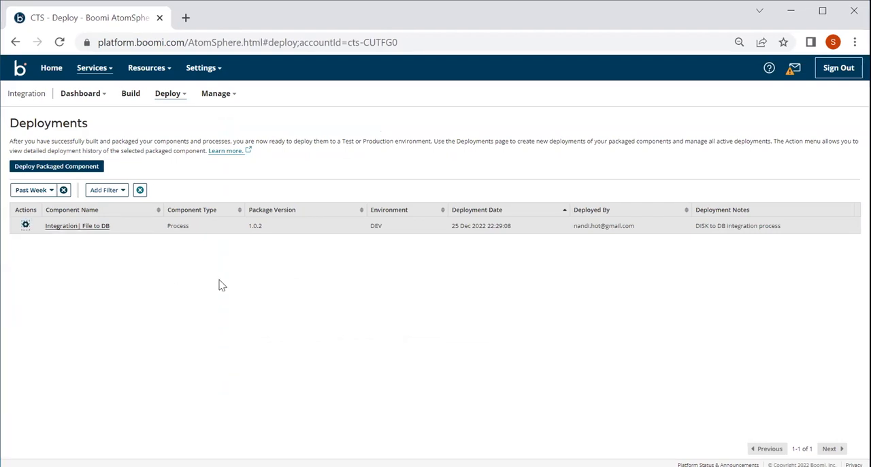
Step: View the packaged components list and review the Integration| File to DB process flow on the build canvas
click(169, 95)
click(170, 114)
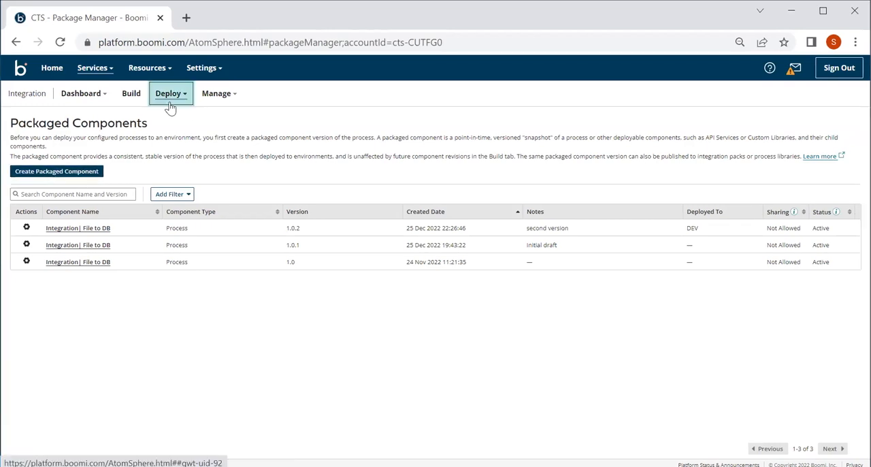
click(132, 95)
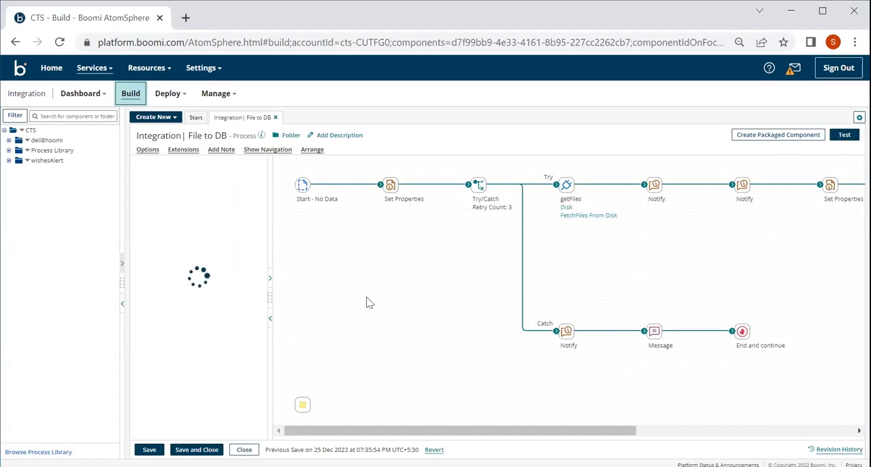
scroll(367, 298, right, 1)
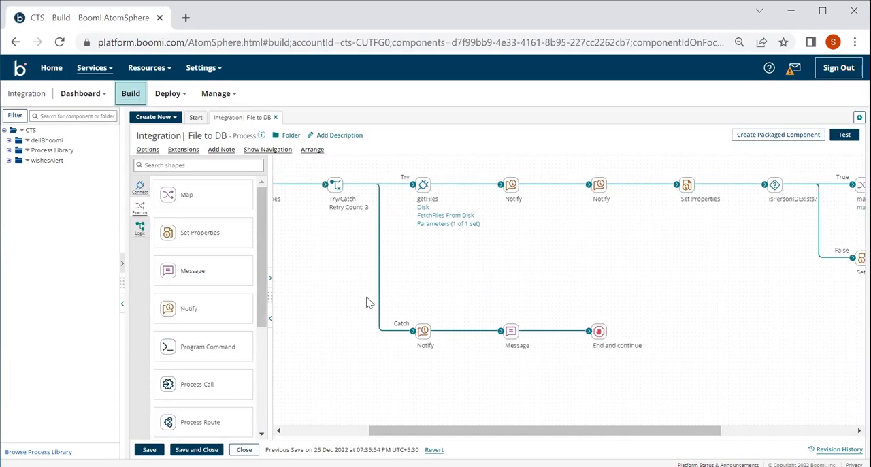
scroll(378, 298, left, 1)
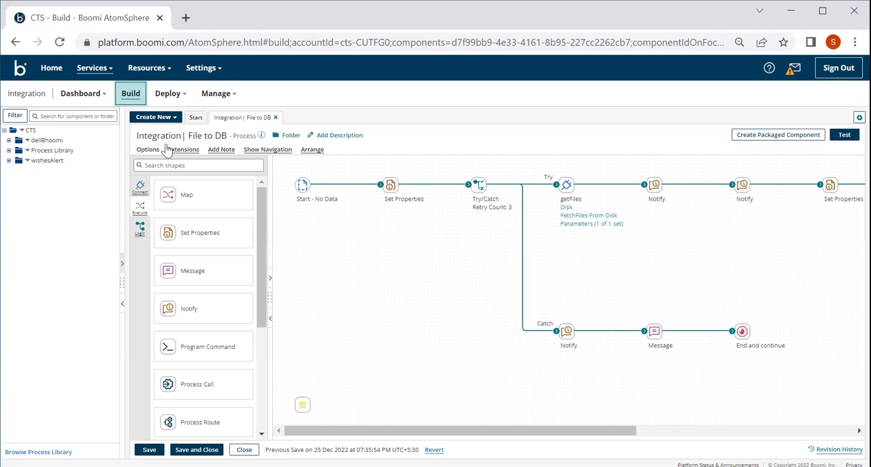
Step: Open the DEV environment's extensions from Atom Management and show the connection settings for Disk
click(219, 96)
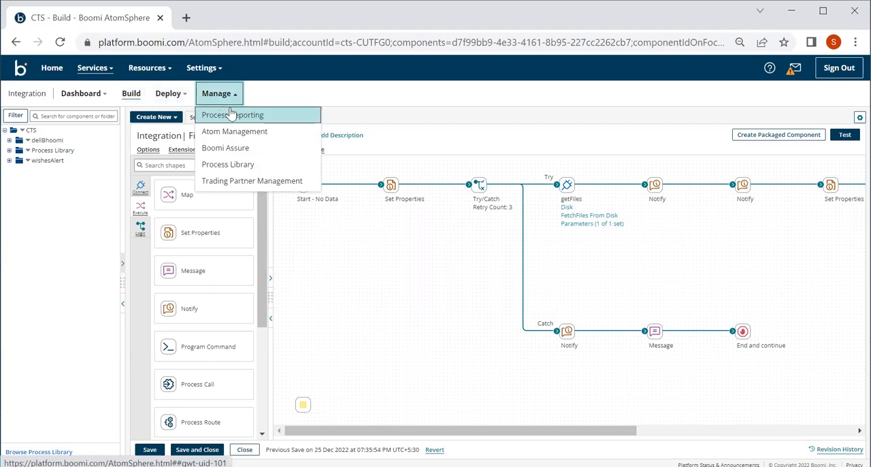
click(235, 132)
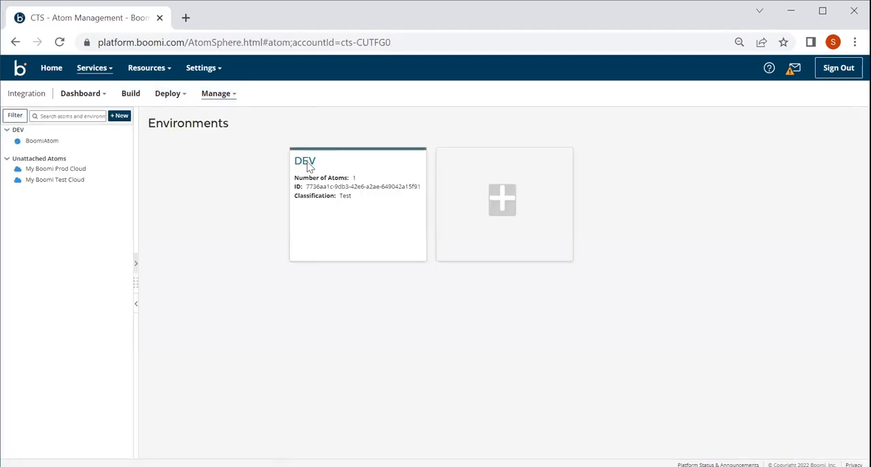
click(305, 161)
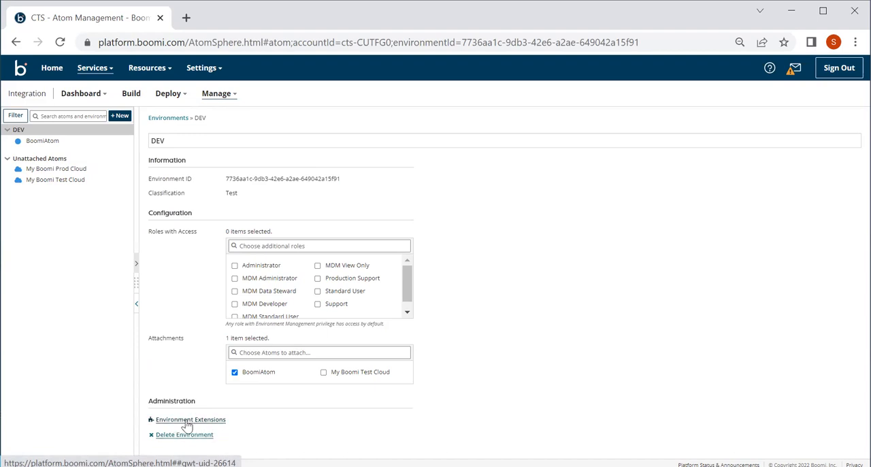
click(187, 420)
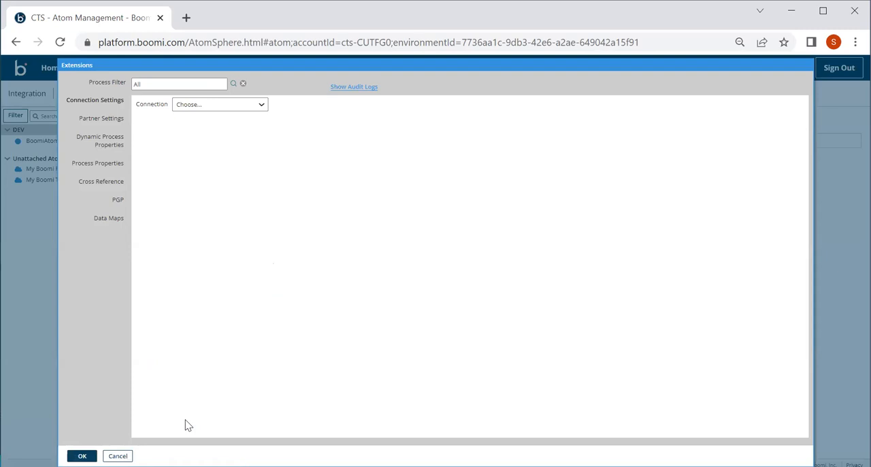
click(187, 106)
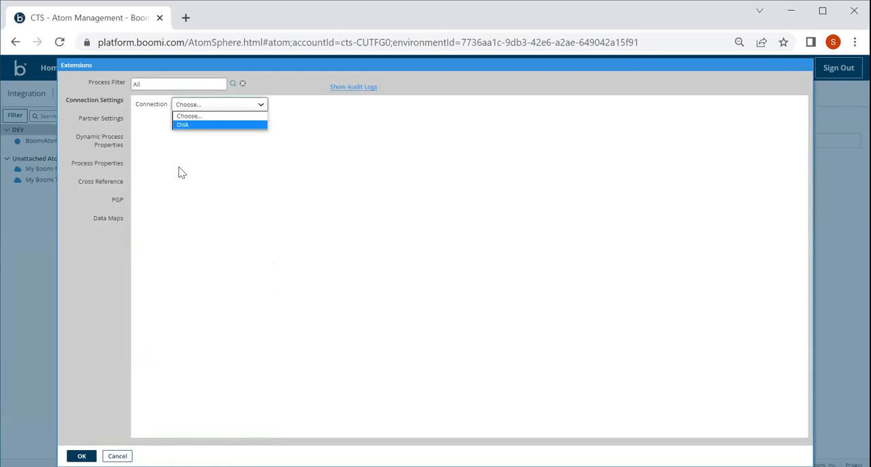
click(191, 126)
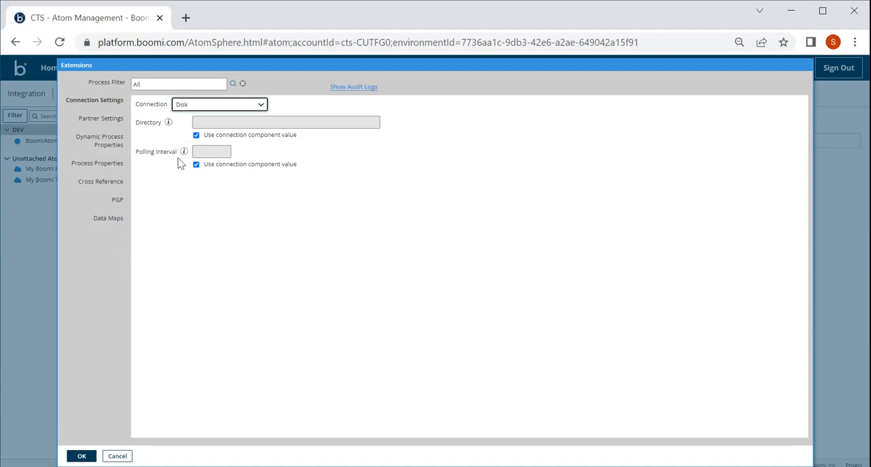
Step: Enable overriding the Disk connection's Directory and Polling Interval, and restore both to using the connection component value
click(197, 136)
click(205, 121)
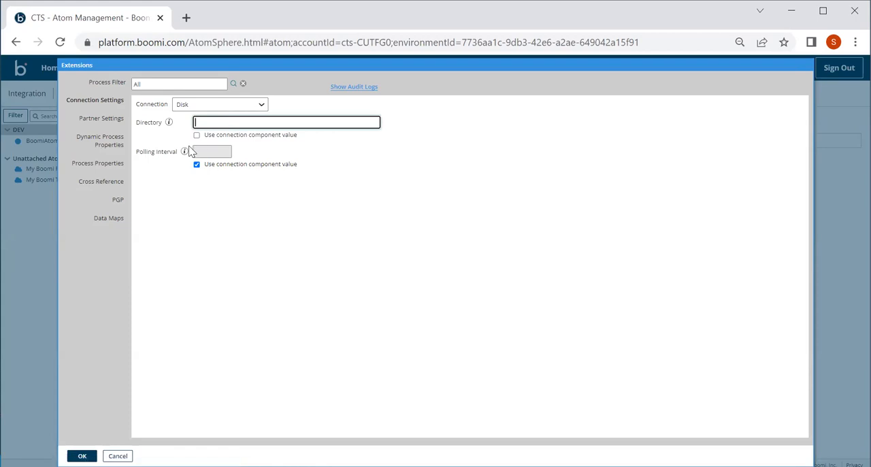
click(197, 166)
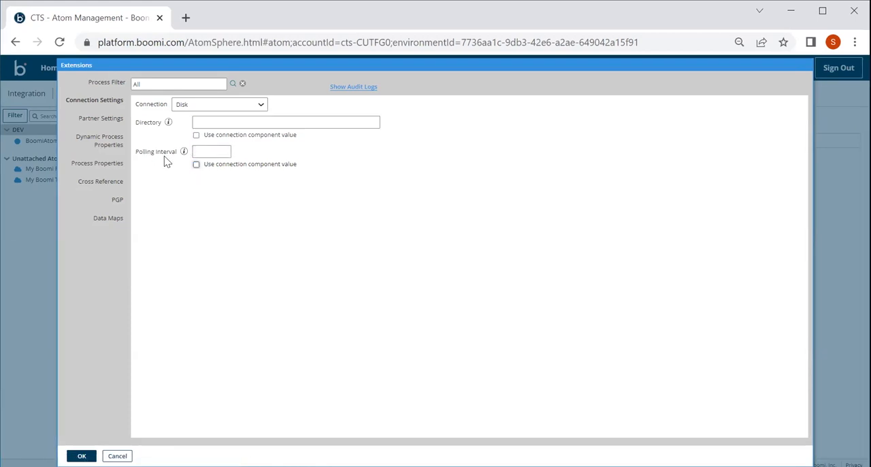
click(196, 135)
click(197, 166)
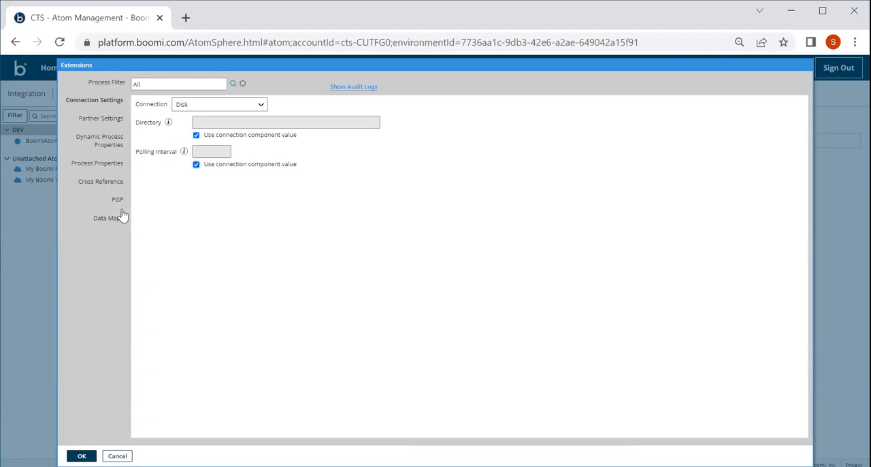
Step: Review the partner, dynamic process property, process property, cross reference, PGP and data map extensions, and close without saving
click(106, 120)
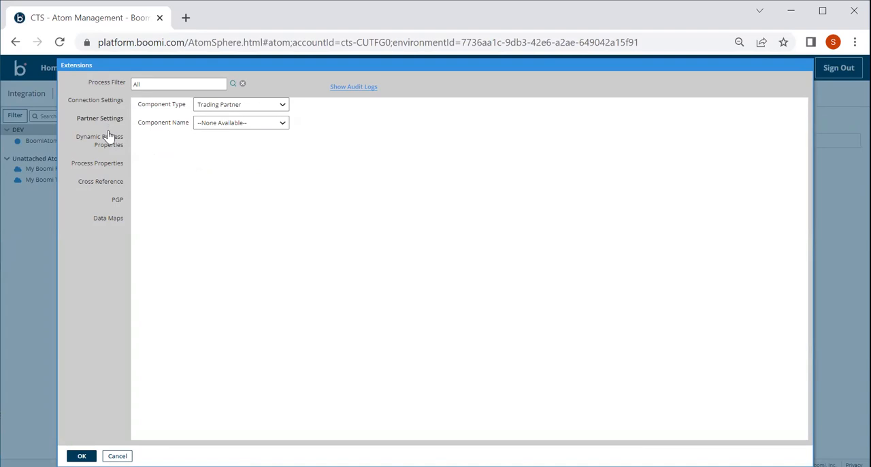
click(108, 136)
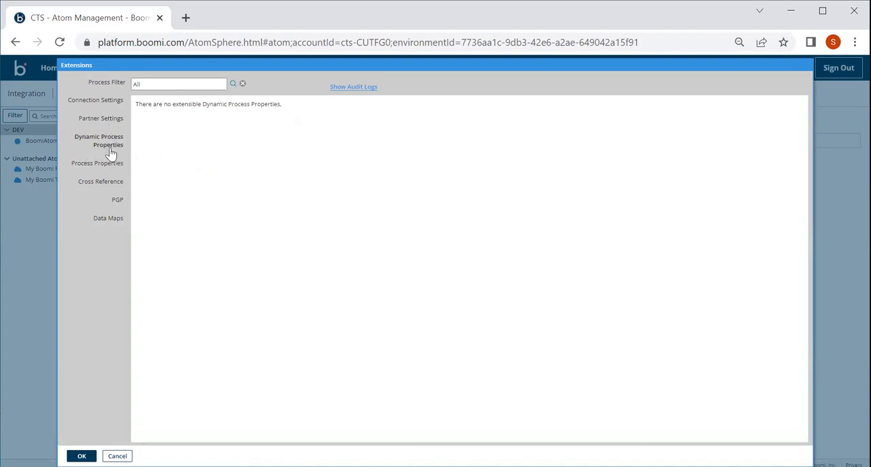
click(105, 168)
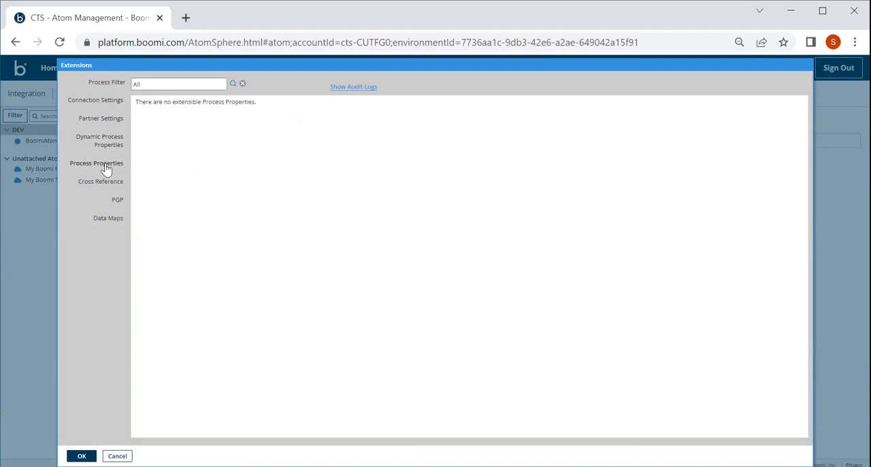
click(106, 184)
click(114, 205)
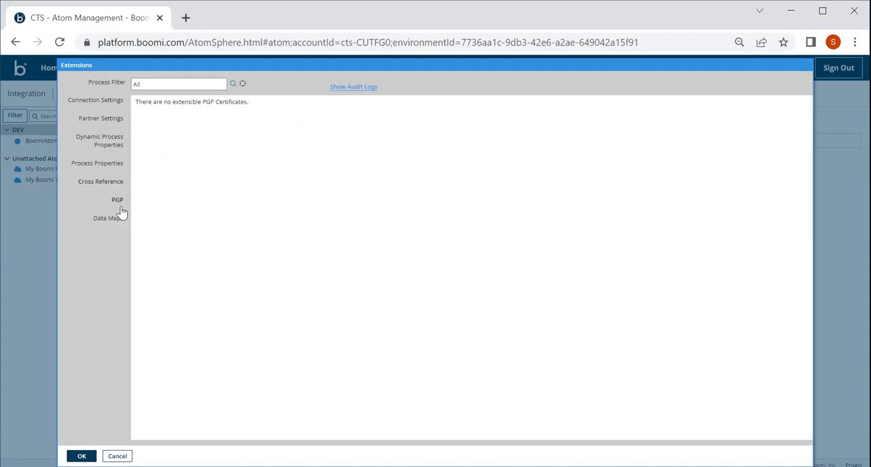
click(113, 224)
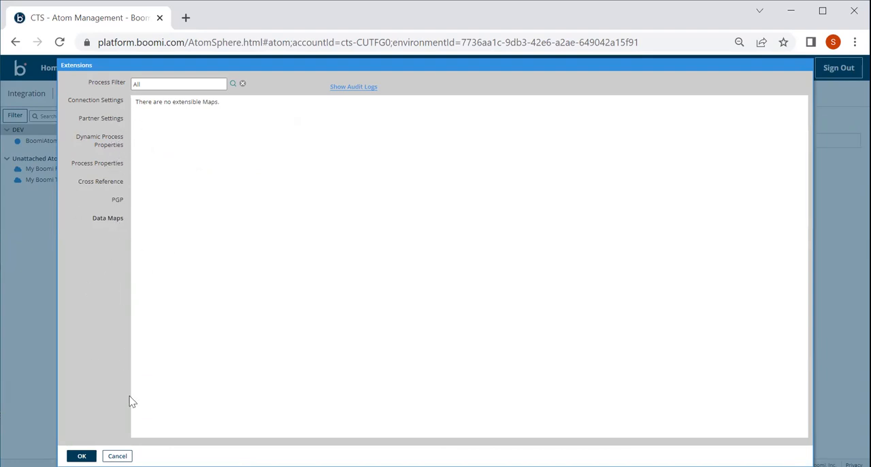
click(117, 457)
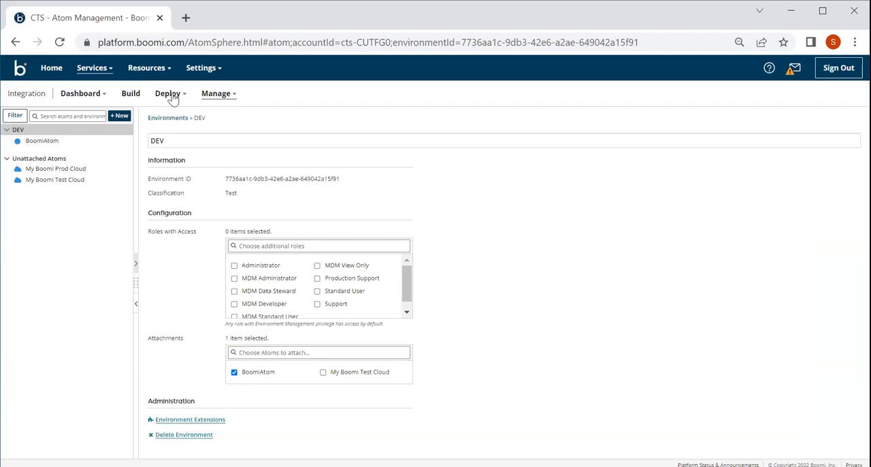
Step: Execute the deployed process Integration| File to DB on BoomiAtom
click(219, 93)
click(55, 143)
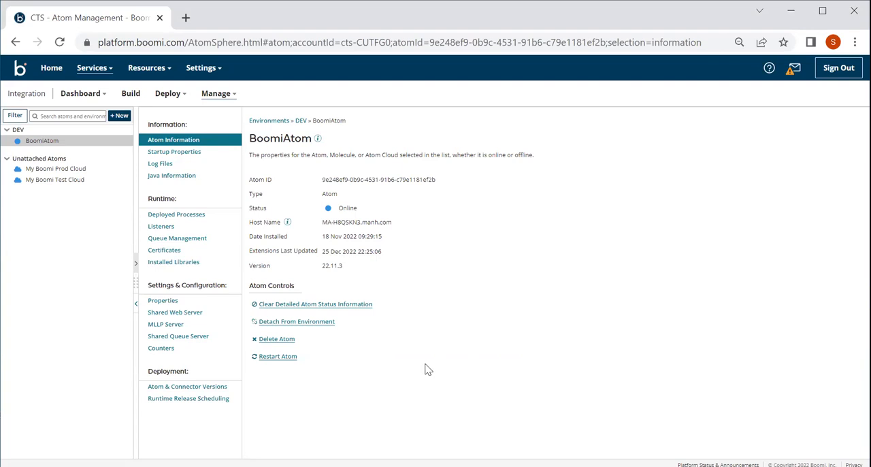
click(180, 216)
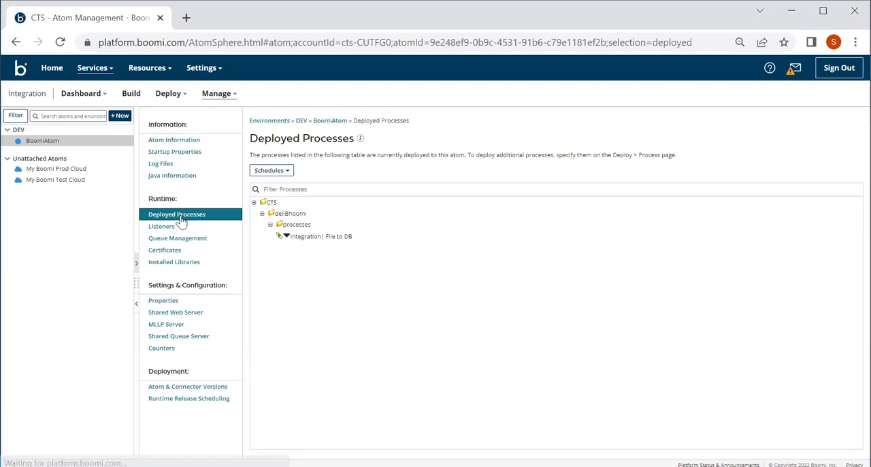
click(286, 237)
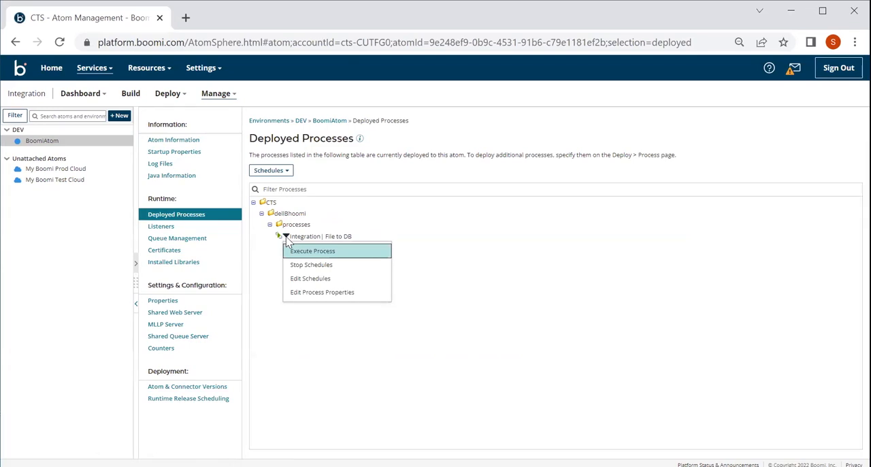
click(300, 251)
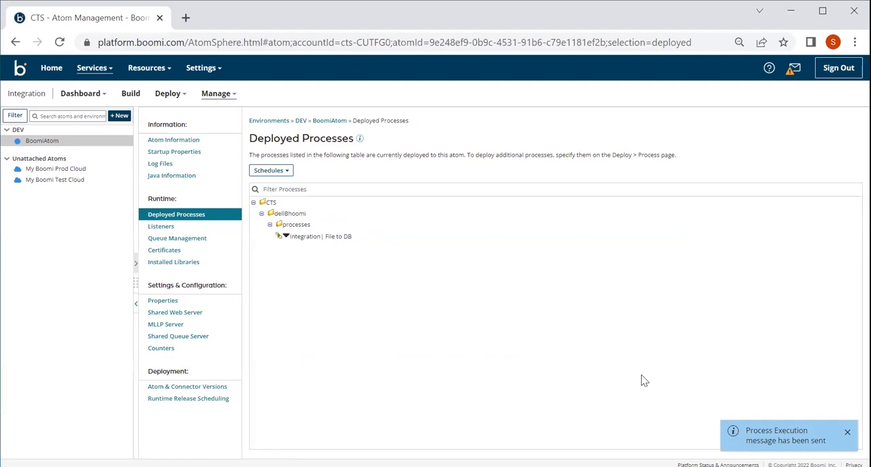
Step: Add a minute-type execution schedule to Integration| File to DB with start hour 00 and end hour 23
click(287, 236)
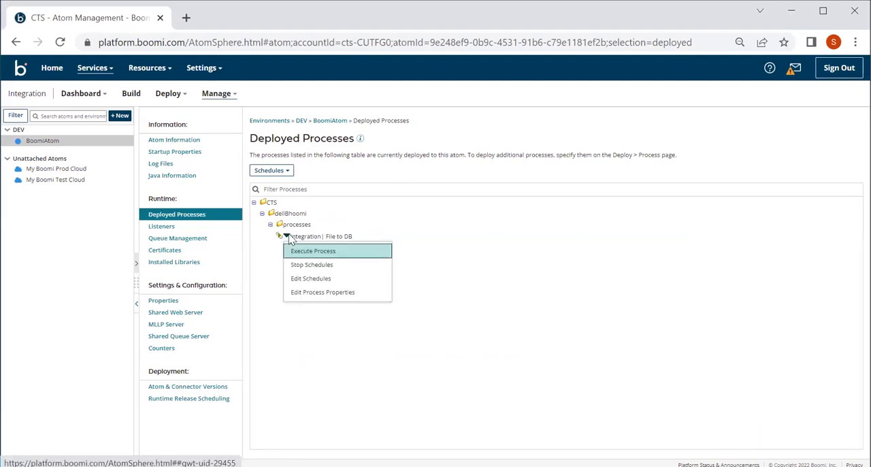
click(309, 279)
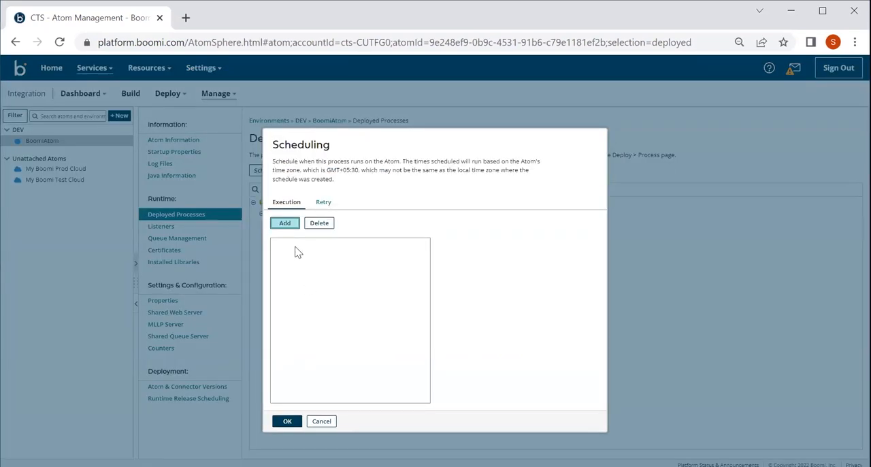
click(285, 225)
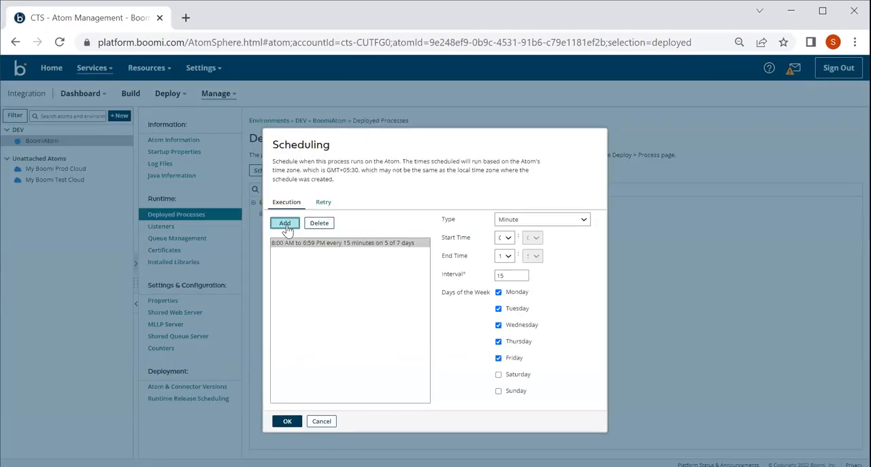
click(505, 236)
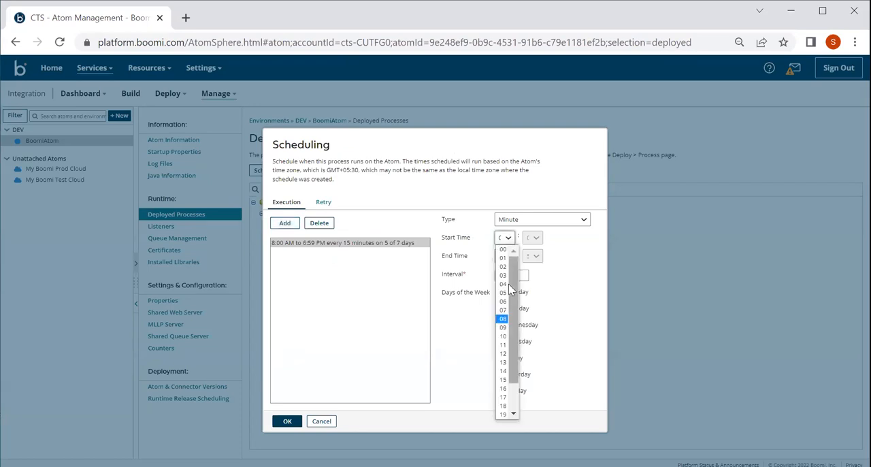
click(504, 345)
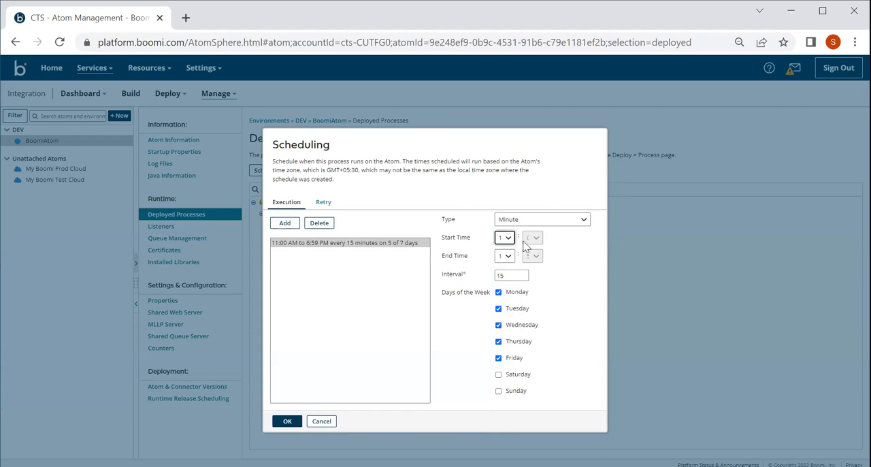
click(511, 238)
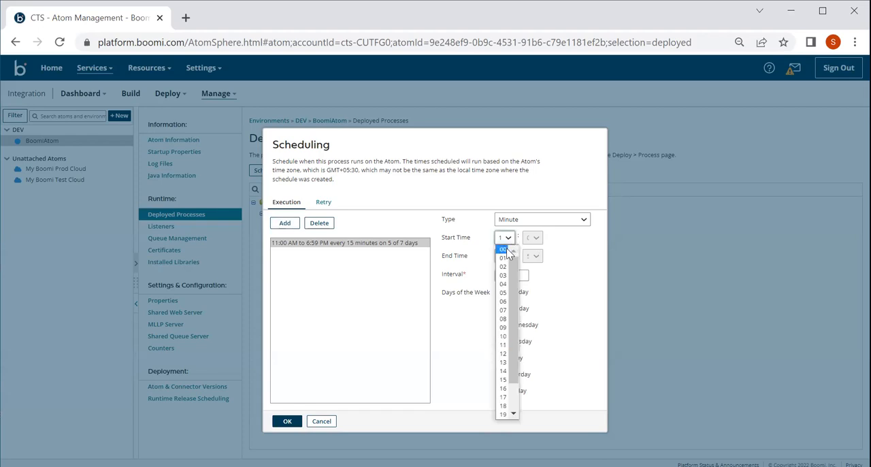
click(505, 250)
click(507, 256)
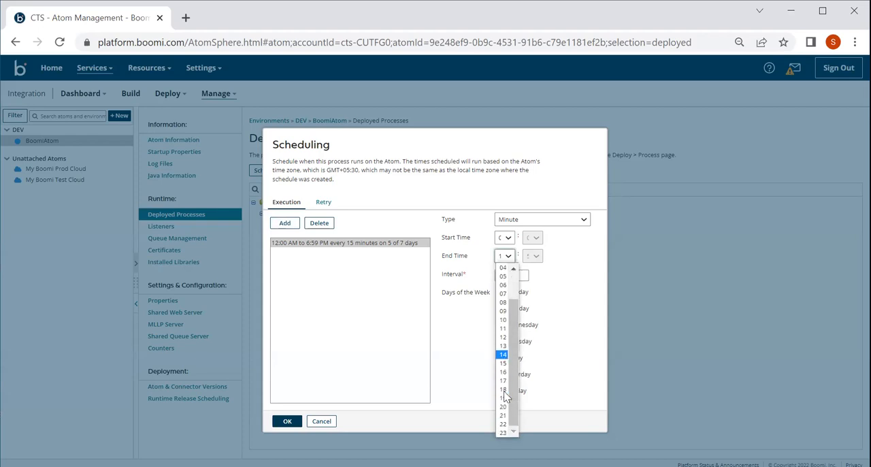
click(503, 433)
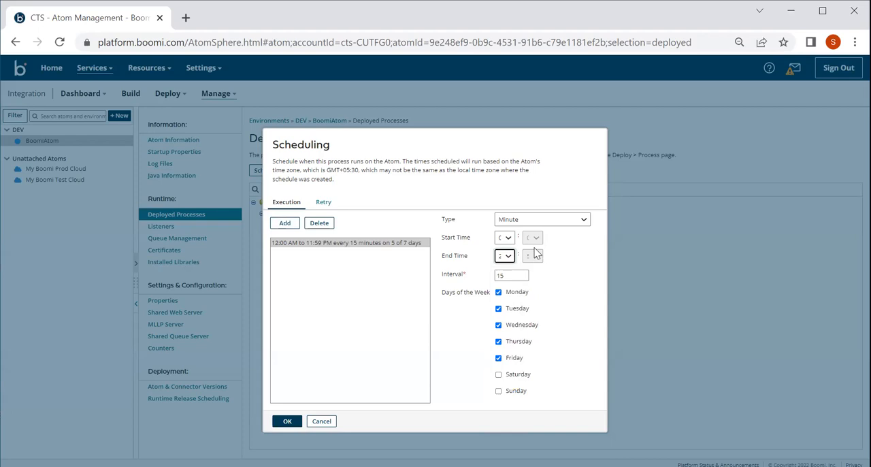
Step: Set the execution schedule's interval to 1 minute and include Saturday and Sunday
click(513, 279)
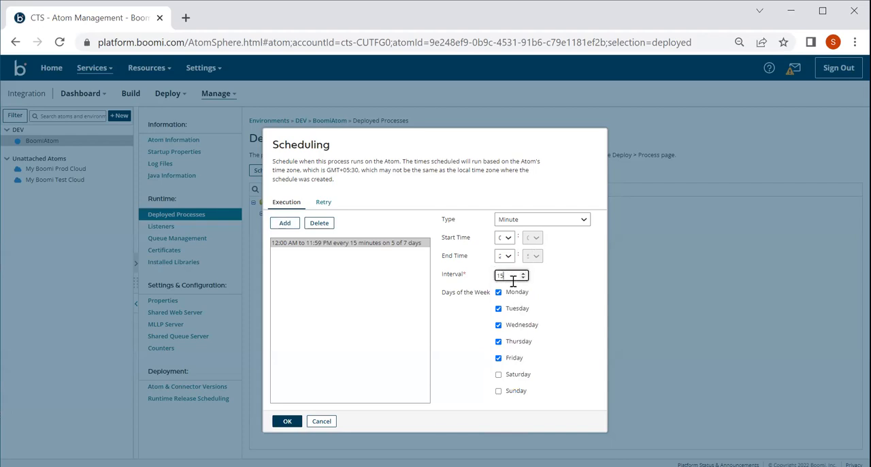
key(BackSpace)
text(1)
click(499, 375)
click(499, 392)
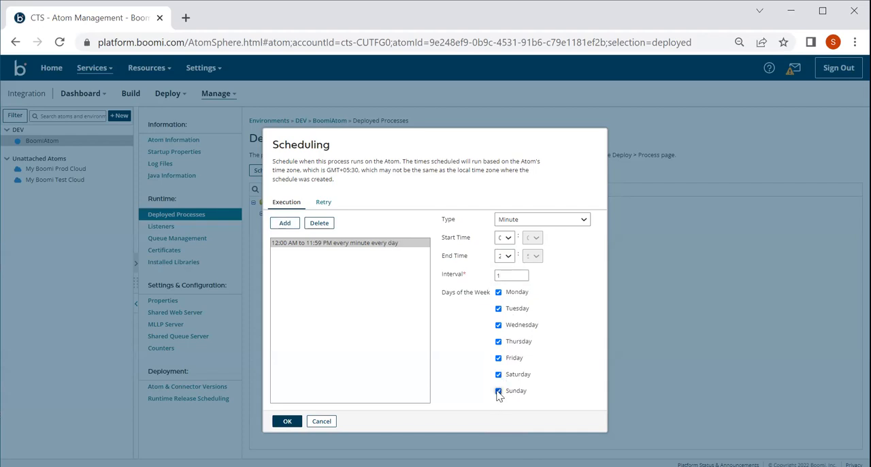
Step: Review the available schedule types and keep Minute
click(525, 221)
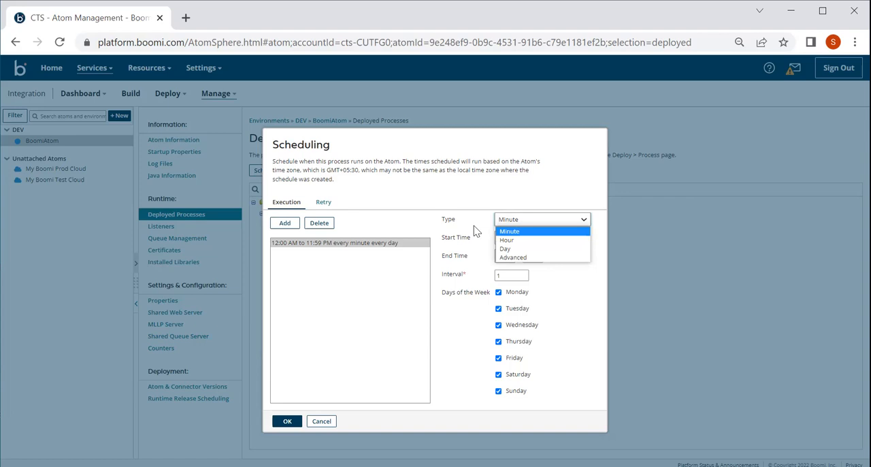
key(Down)
click(512, 233)
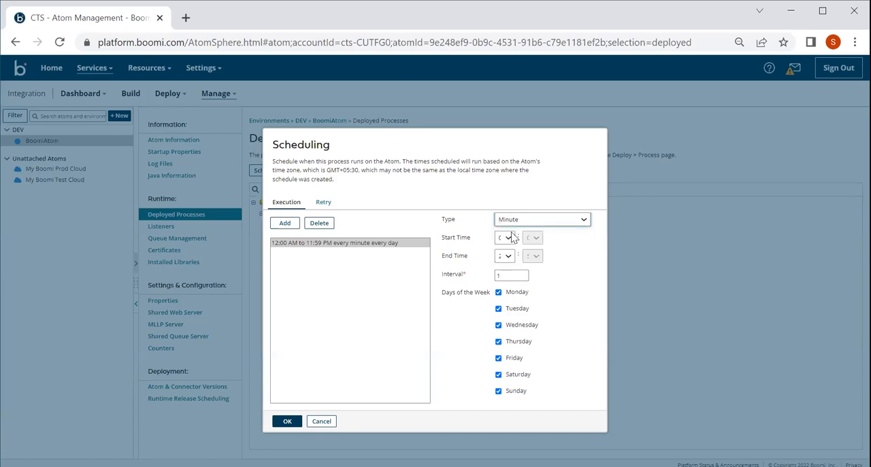
click(294, 427)
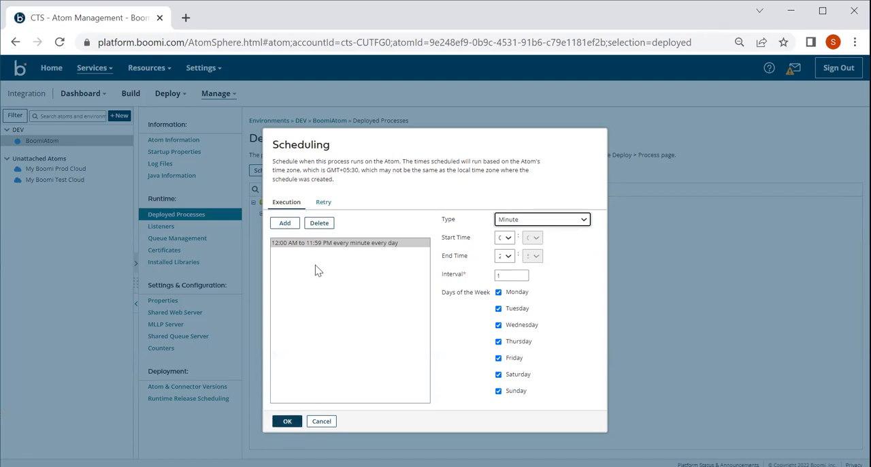
Step: Add a retry schedule, view the choices for the maximum number of retries, and delete the retry schedule again
click(321, 207)
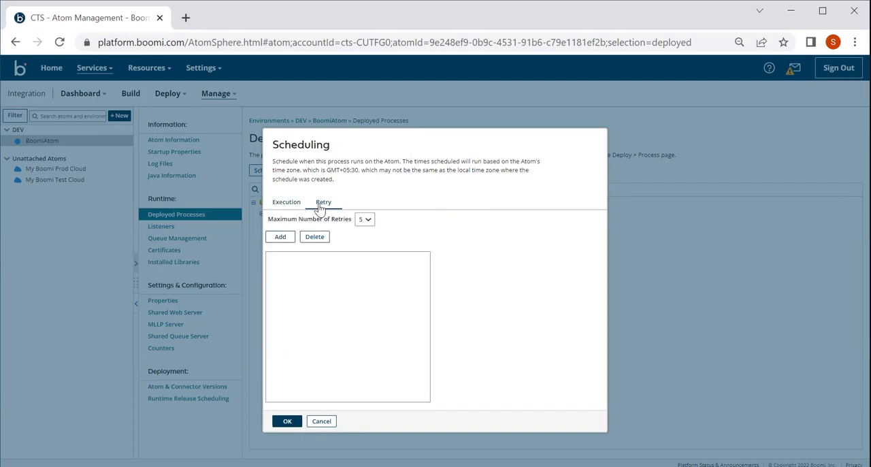
click(285, 205)
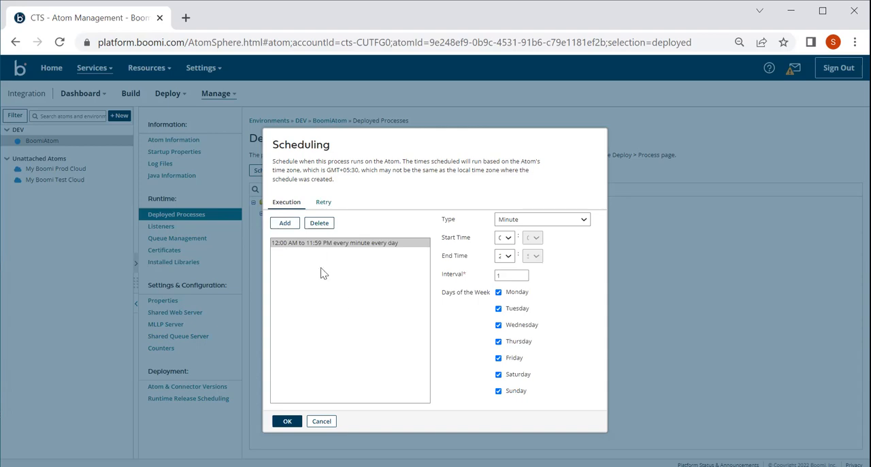
click(323, 205)
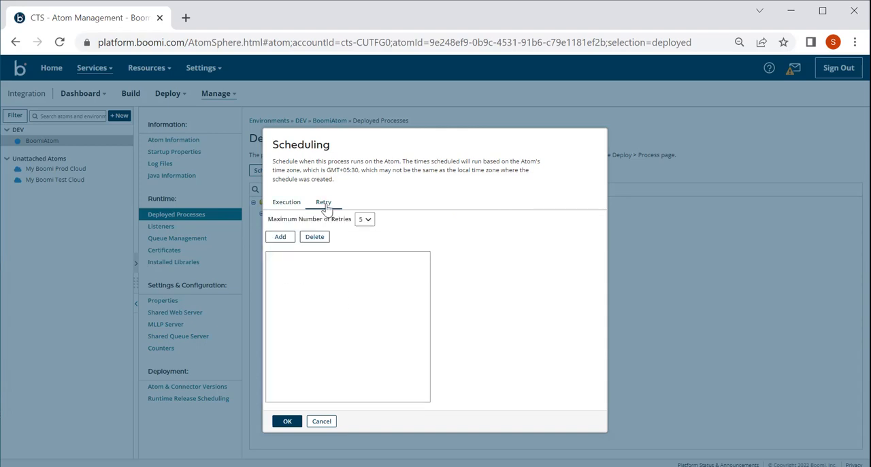
click(284, 239)
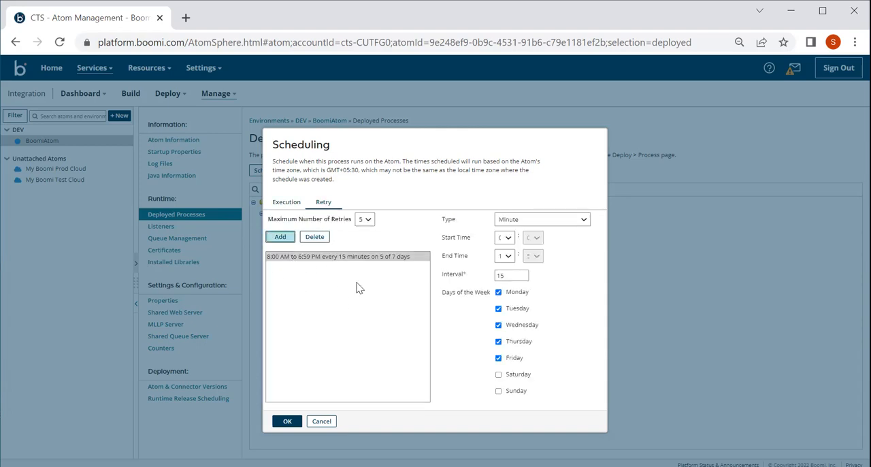
click(366, 221)
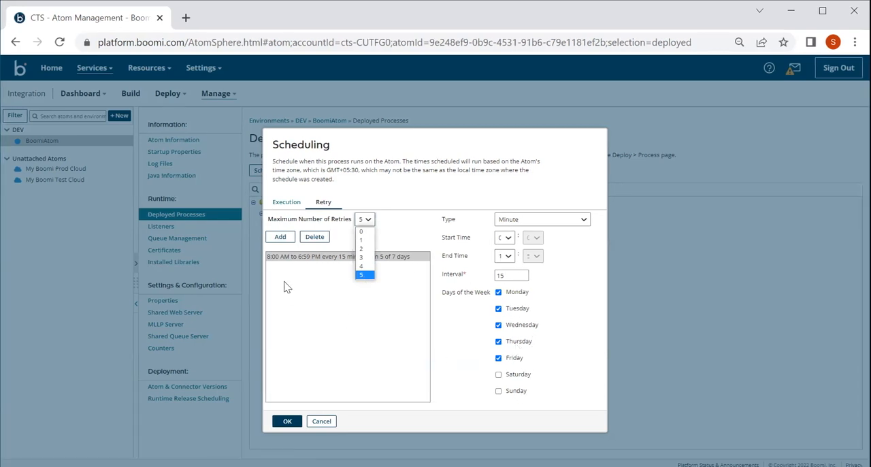
click(322, 208)
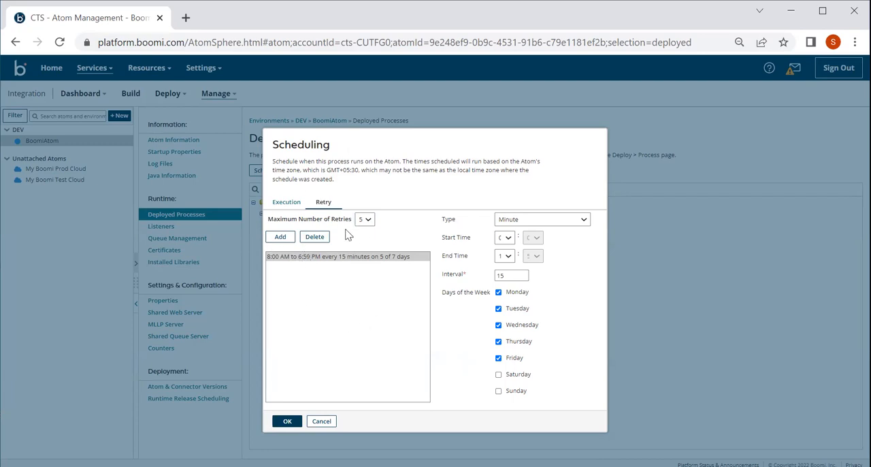
click(318, 241)
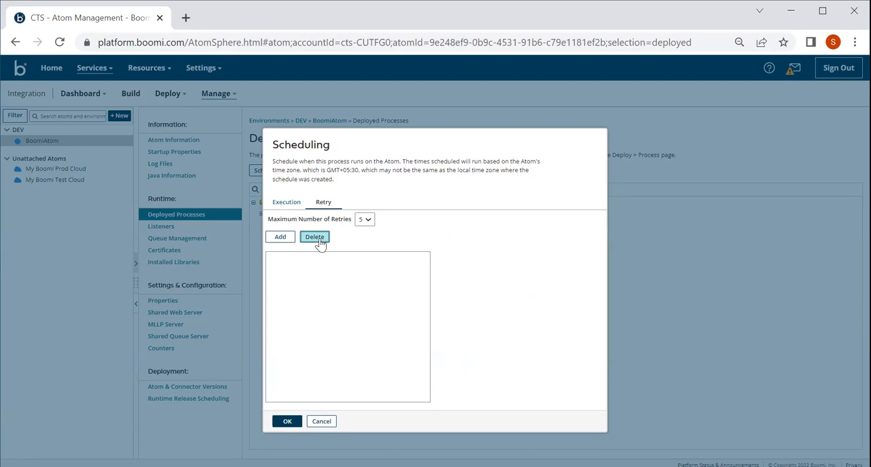
Step: Return to the execution schedule and save the scheduling settings for Integration| File to DB
click(286, 204)
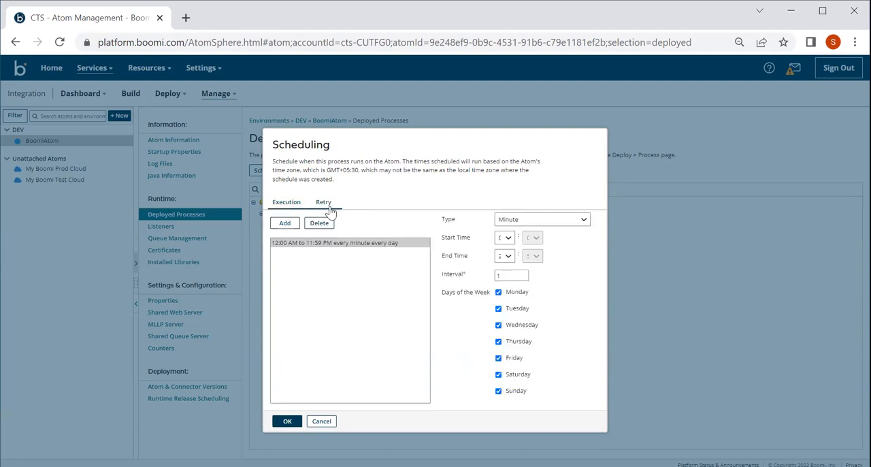
click(327, 208)
click(291, 203)
click(281, 422)
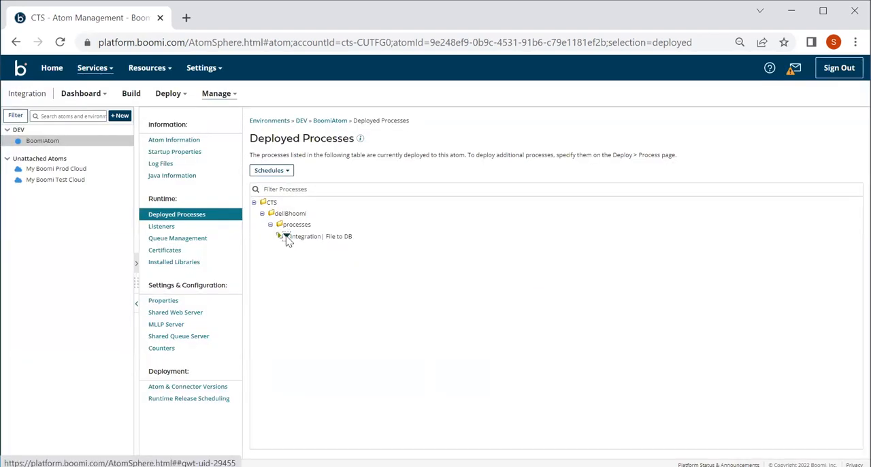
click(287, 236)
click(275, 275)
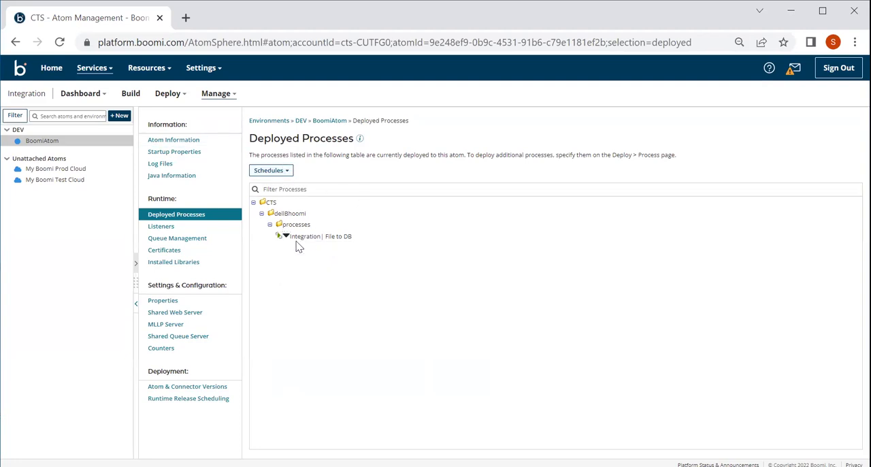
Step: Open Process Reporting and check how the listed execution of Integration| File to DB was started
click(217, 96)
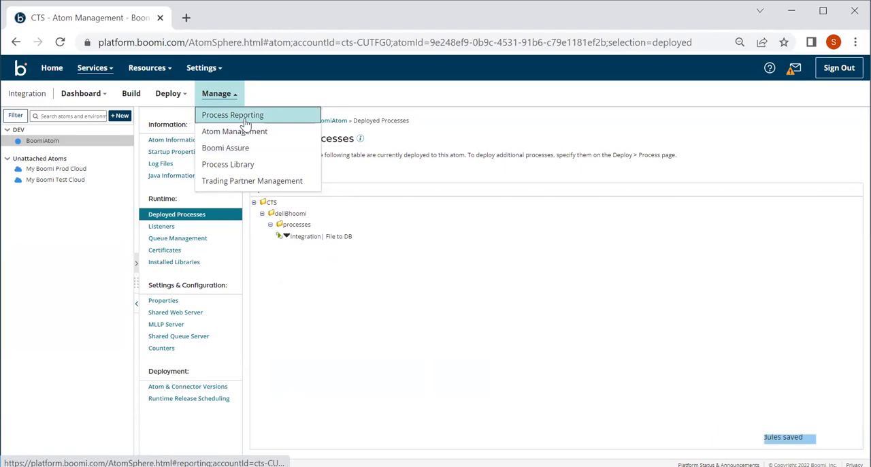
click(229, 101)
click(228, 100)
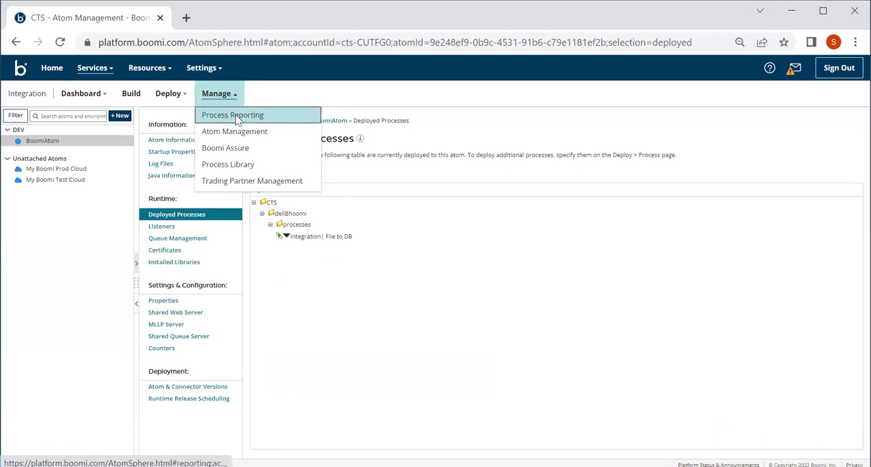
click(238, 119)
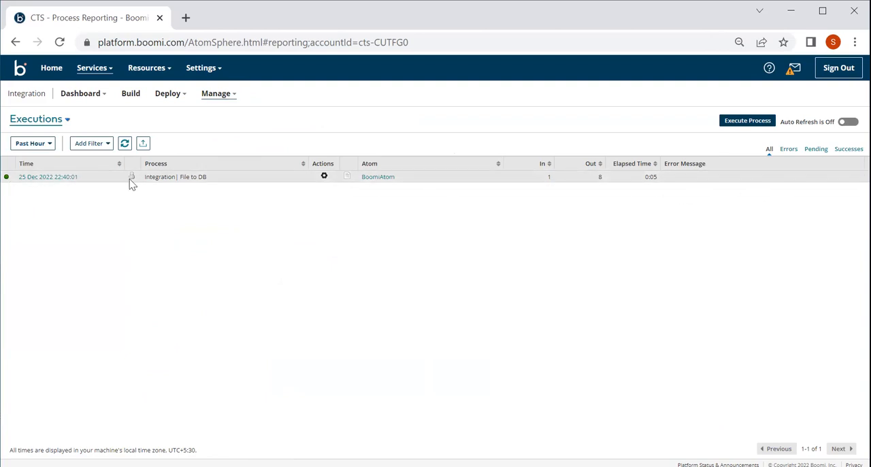
mouse_move(135, 182)
Step: Execute the process Integration| File to DB on BoomiAtom from the executions report
click(746, 122)
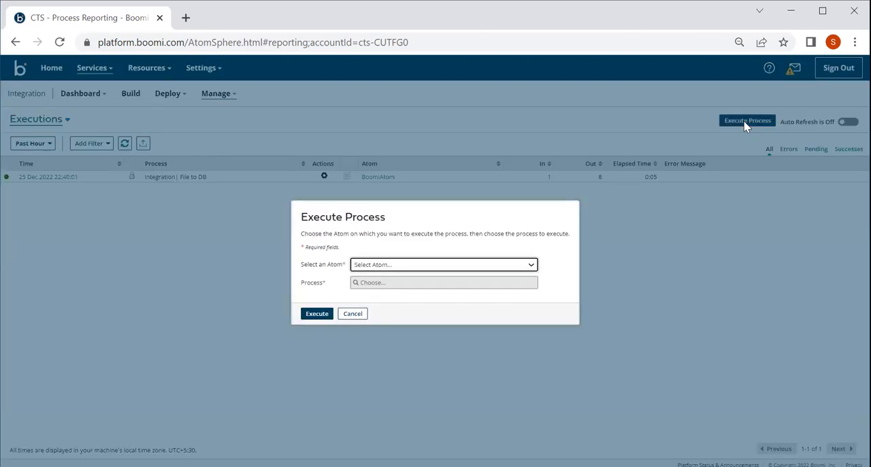
click(403, 267)
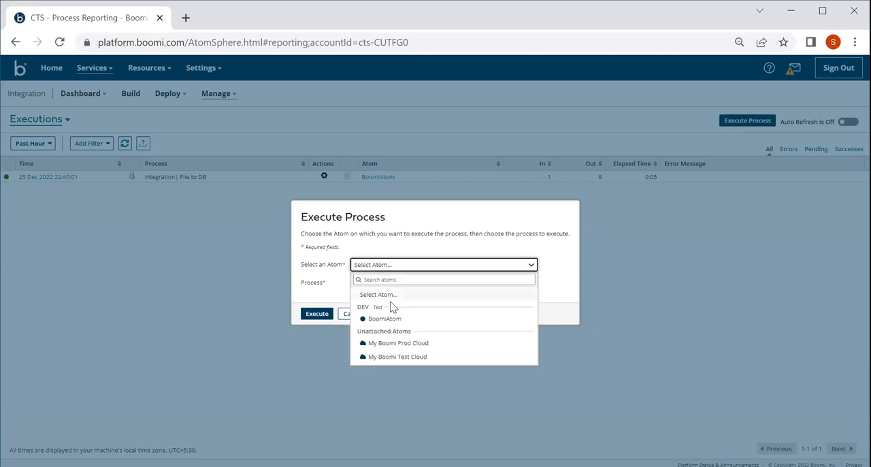
click(388, 318)
click(381, 286)
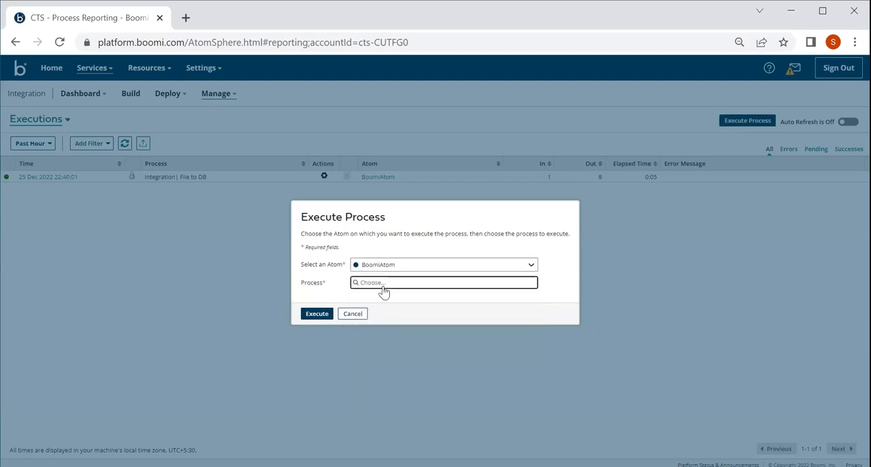
click(418, 343)
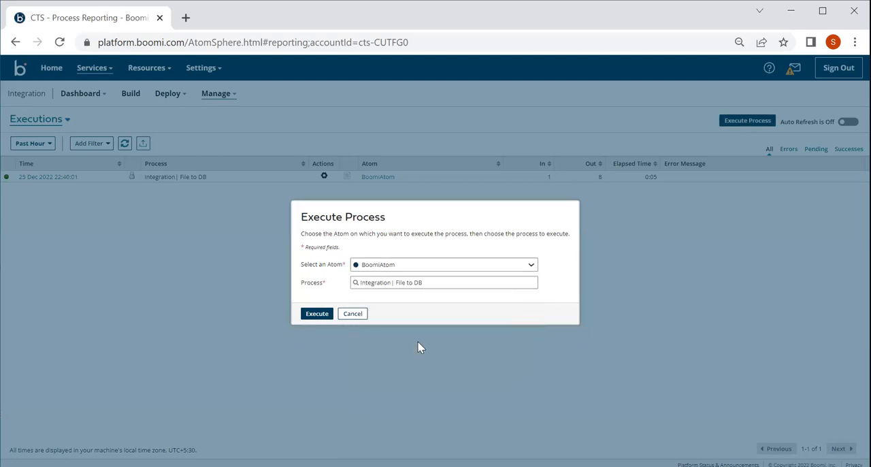
click(317, 314)
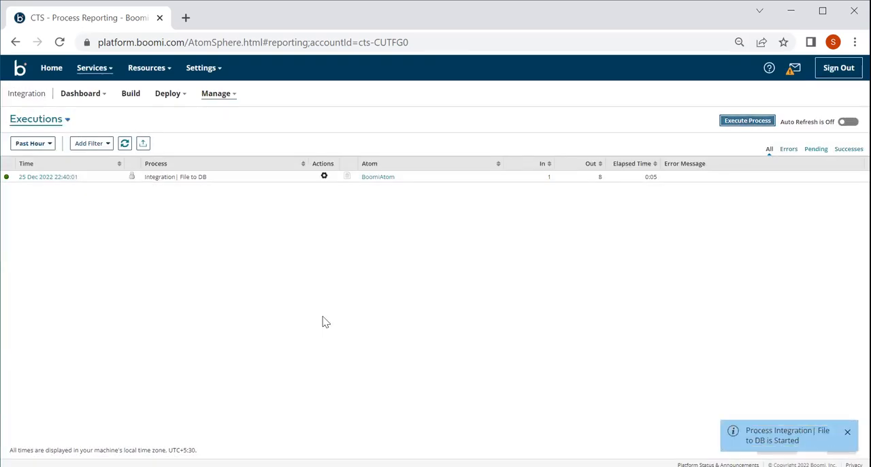
Step: Turn on auto refresh for the executions list, switching it off and on again to reload the entries
click(846, 124)
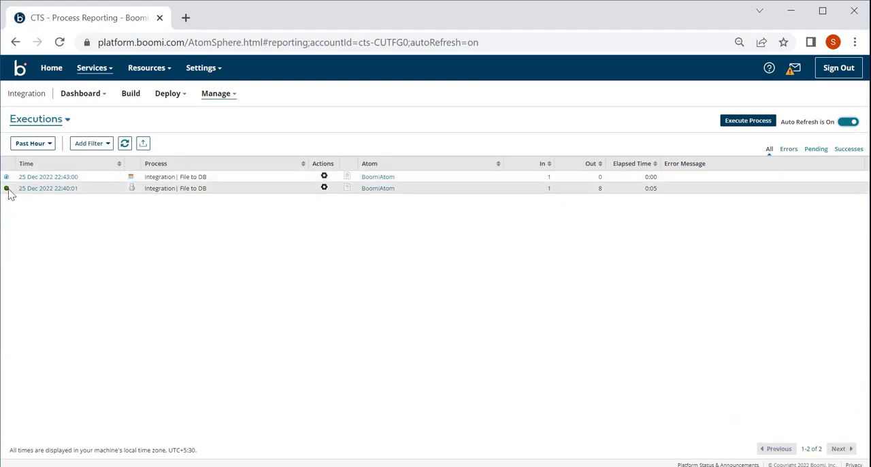
click(849, 122)
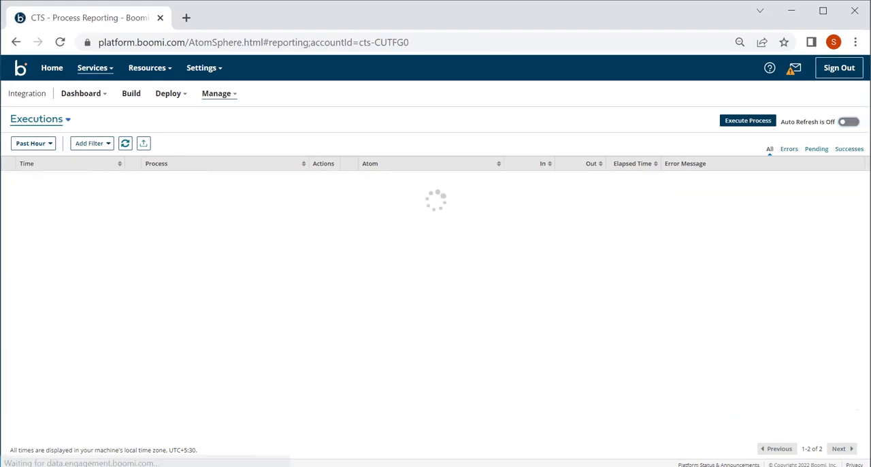
click(849, 121)
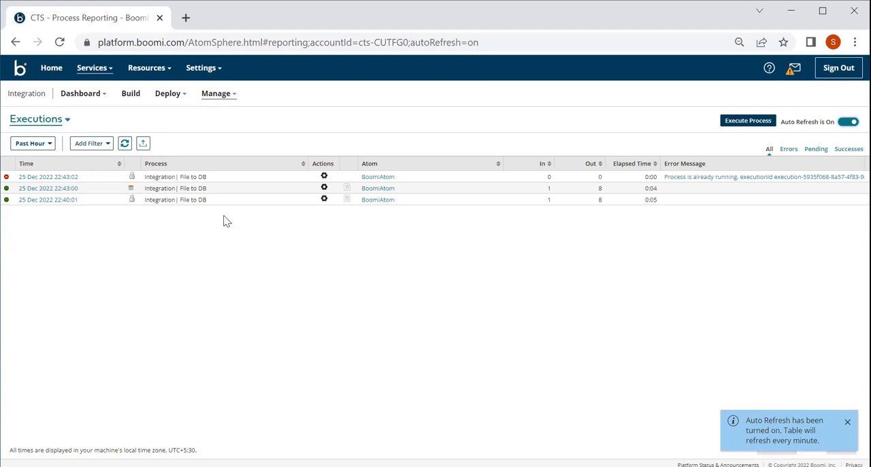
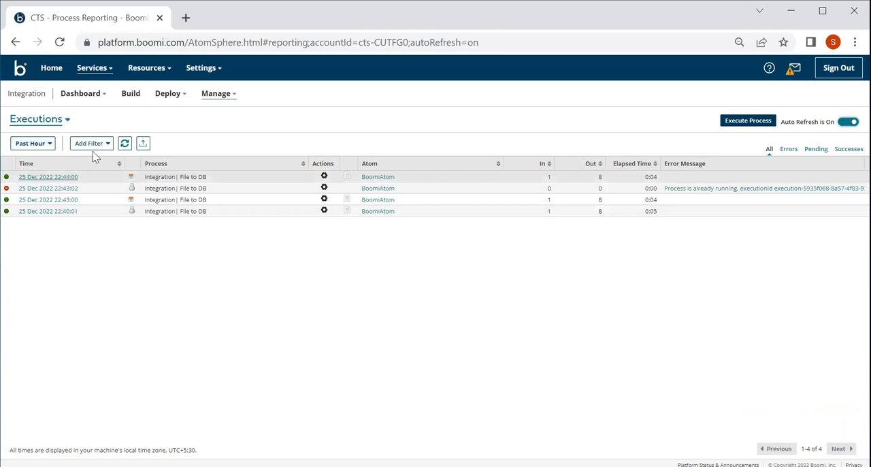
Step: Look through the time range options of the executions list, including the date range, and apply Past Hour
click(28, 144)
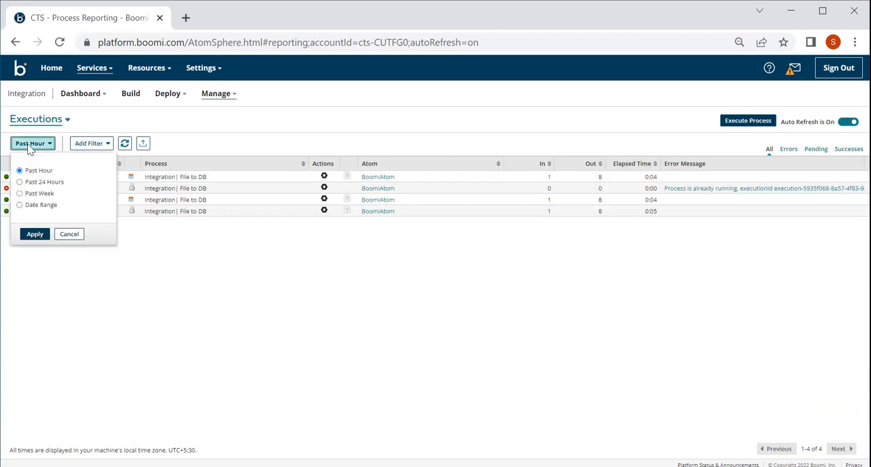
click(39, 184)
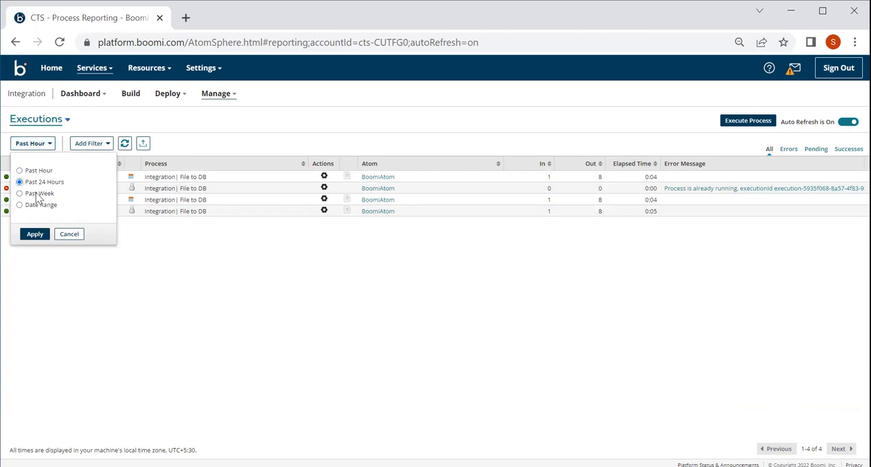
click(36, 207)
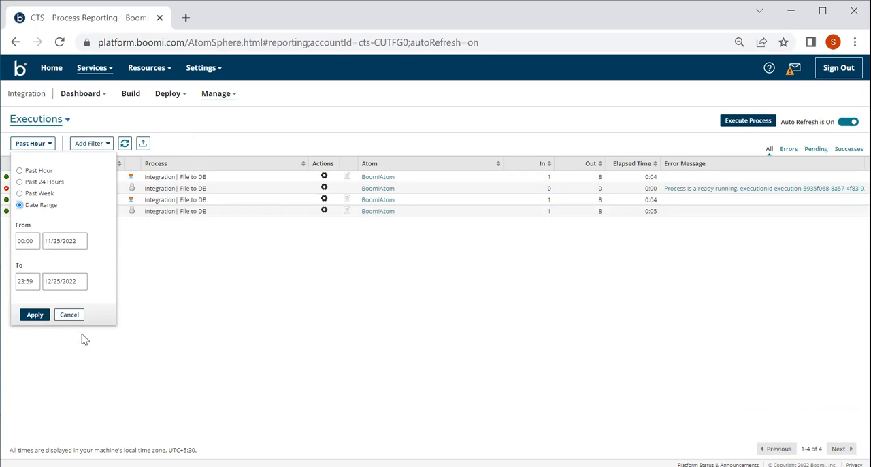
click(45, 173)
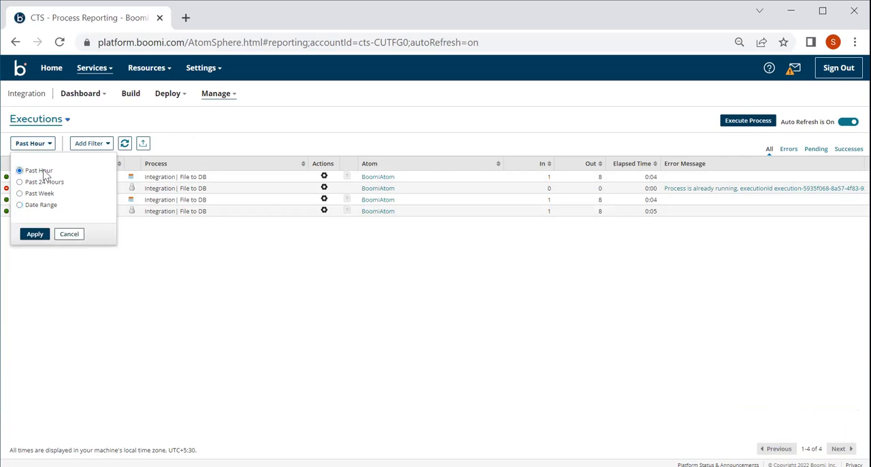
click(34, 234)
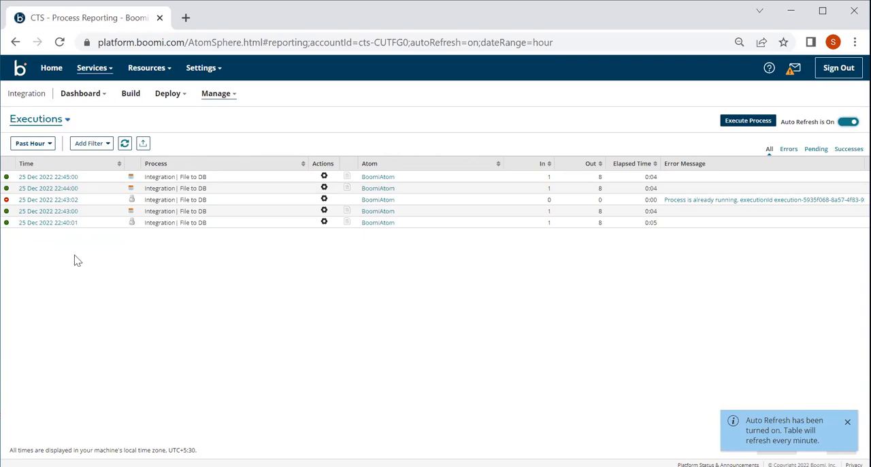
Step: Open the details of the 25 Dec 2022 22:40:01 execution and read through its process logs
click(36, 224)
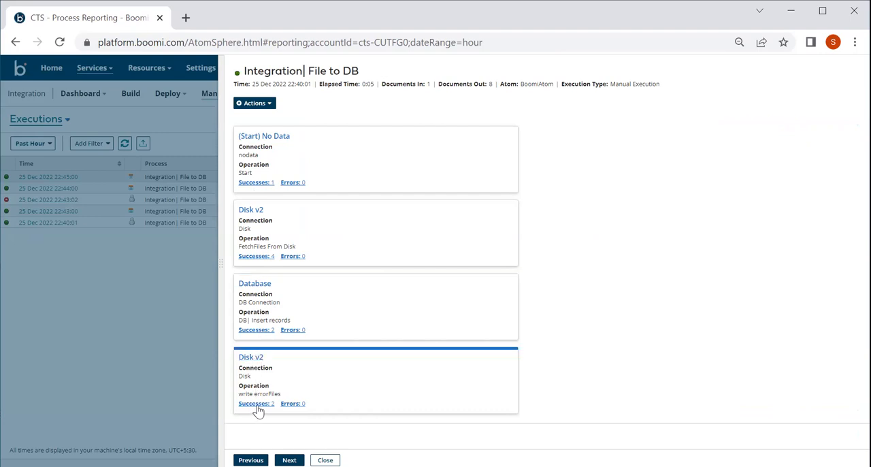
click(257, 105)
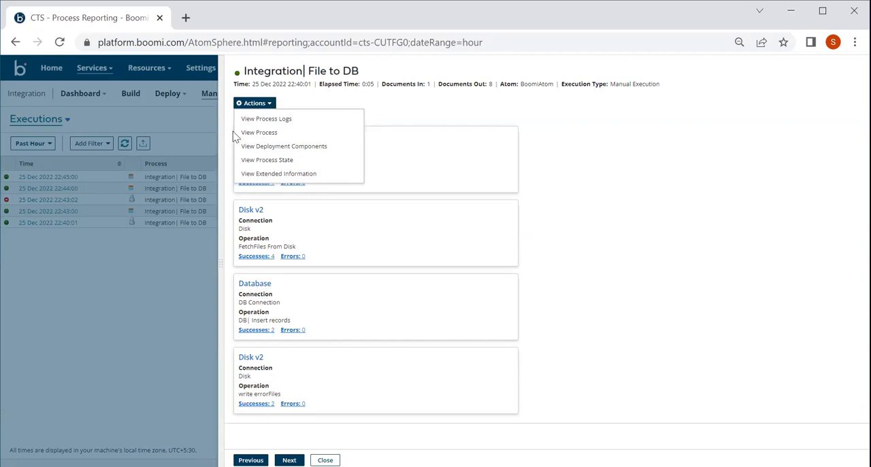
click(270, 120)
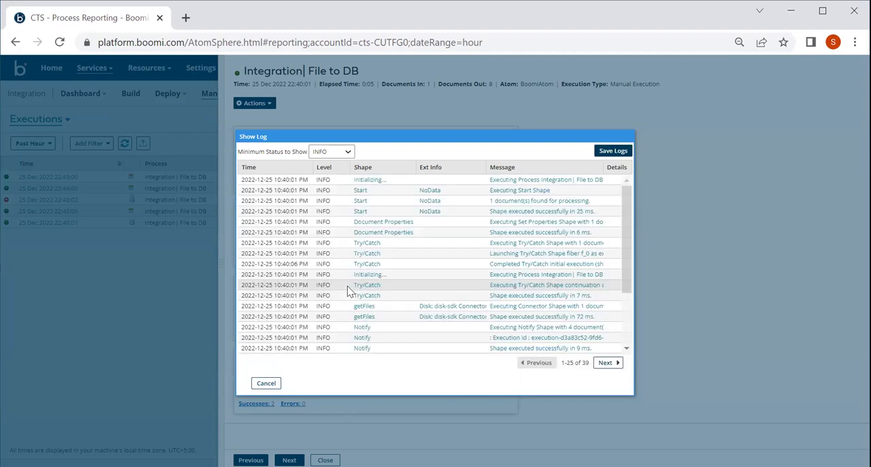
scroll(349, 290, down, 3)
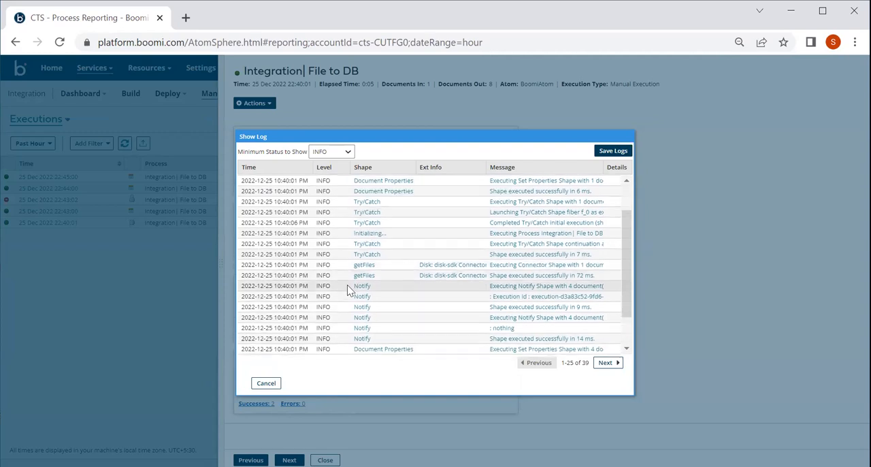
scroll(348, 291, down, 1)
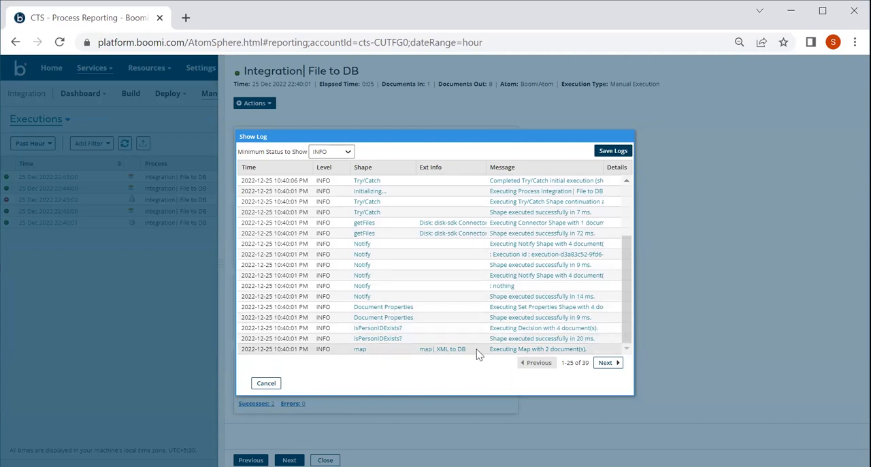
scroll(479, 351, up, 3)
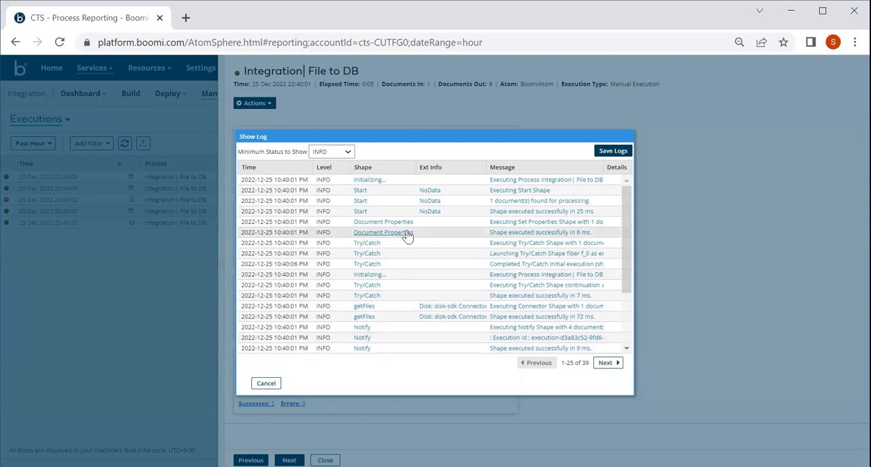
scroll(407, 235, down, 3)
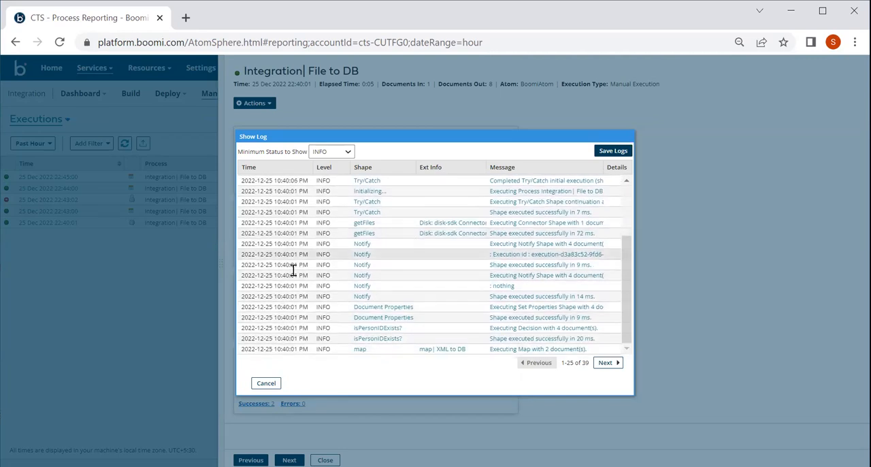
click(267, 384)
Step: View the process flow behind this execution on the build canvas and return to the execution details
click(261, 103)
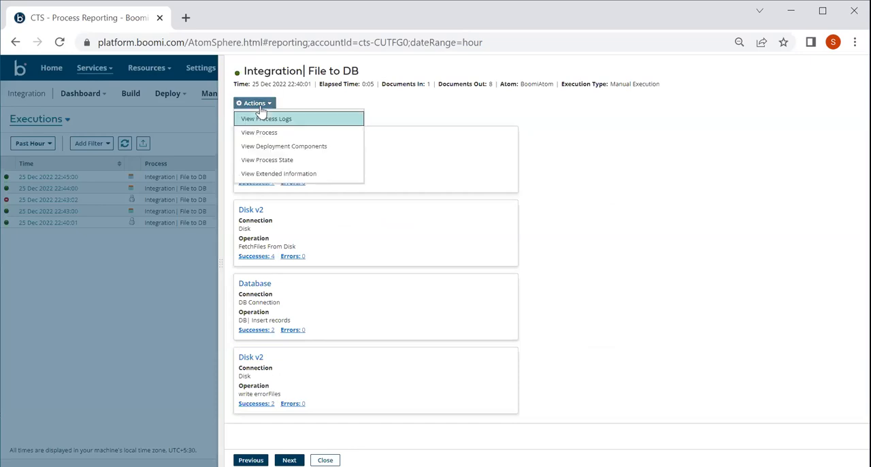
click(270, 134)
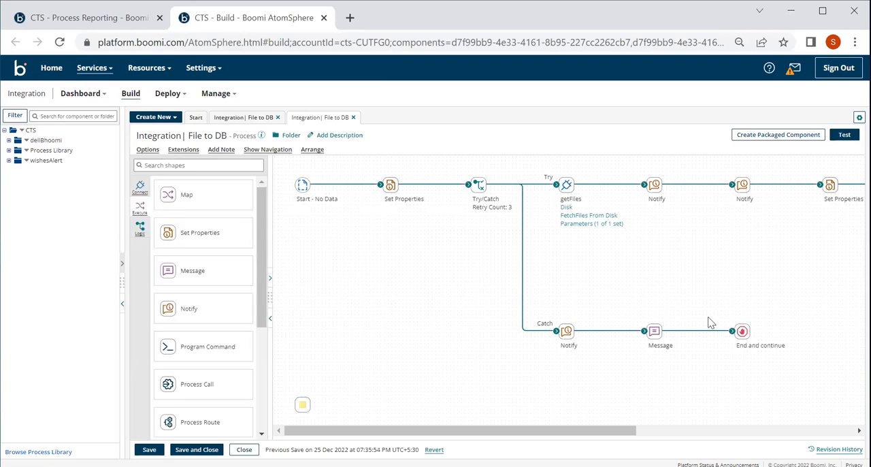
scroll(708, 318, right, 10)
scroll(708, 324, left, 10)
click(120, 18)
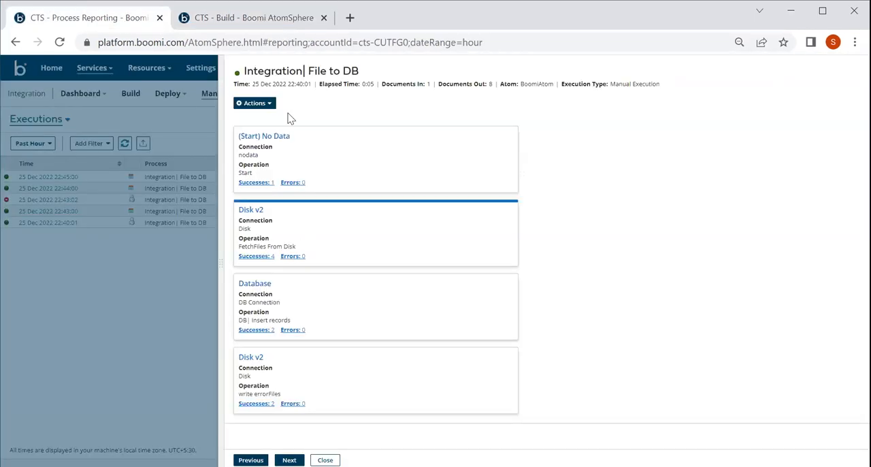
Step: Review the components in the execution's deployment version and close the list
click(264, 104)
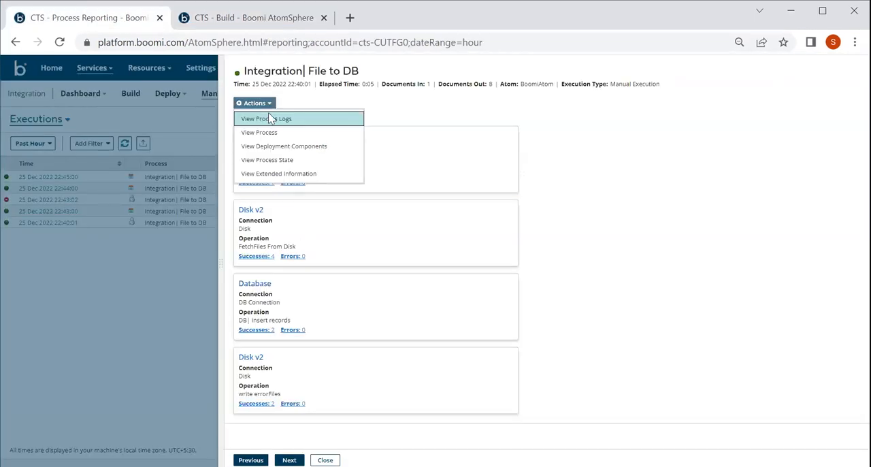
click(271, 149)
scroll(321, 245, down, 1)
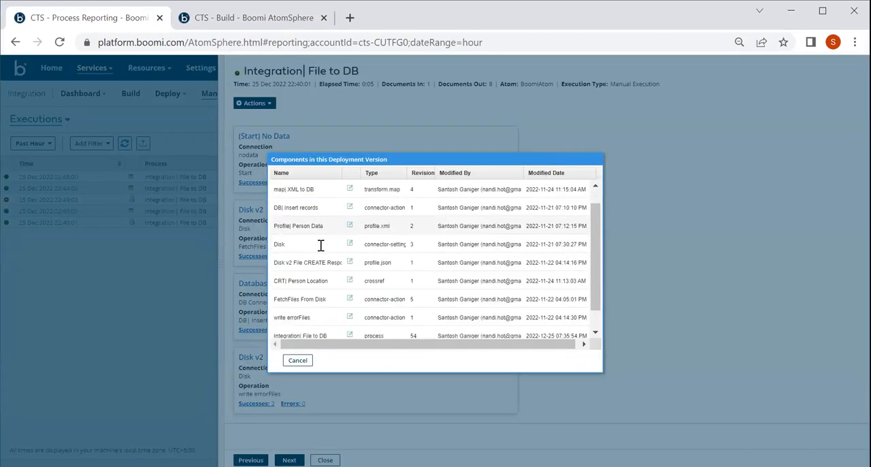
scroll(321, 246, down, 1)
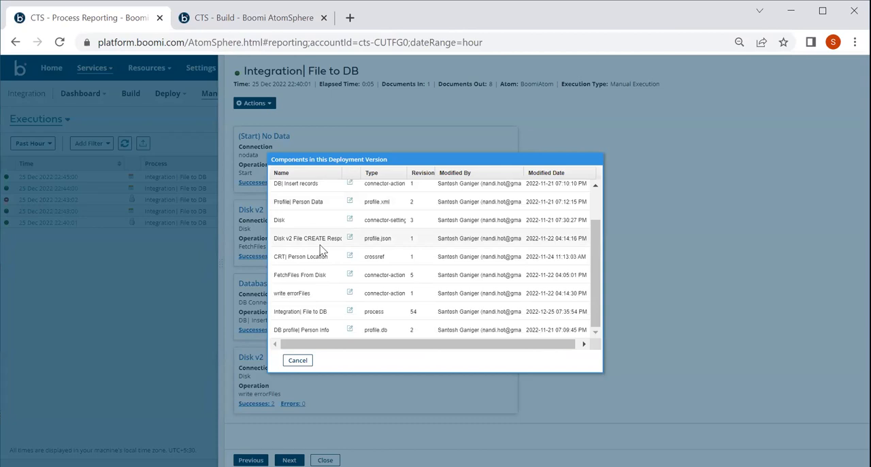
scroll(322, 250, up, 2)
scroll(321, 245, down, 3)
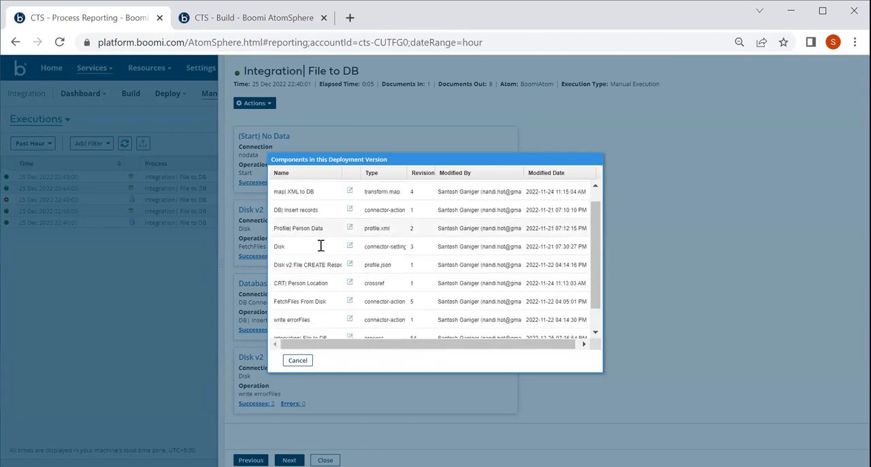
click(298, 360)
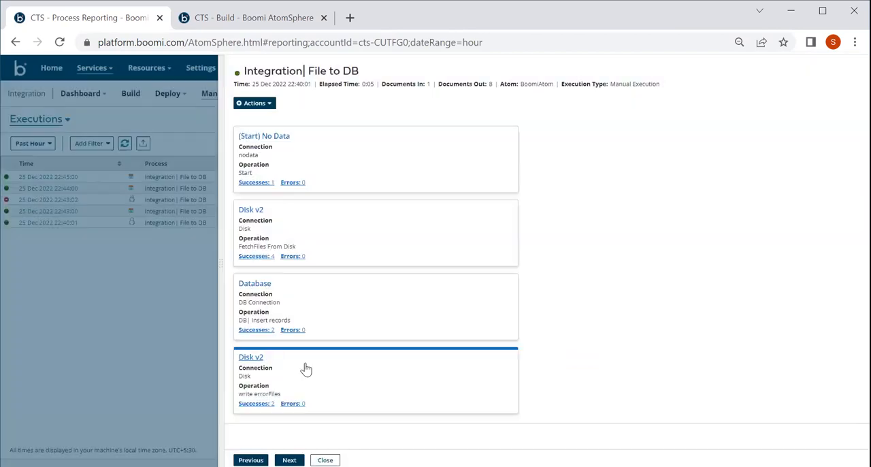
Step: View the execution's process state, expanding Try/Catch, Spawned Executions and Try Document Set 1 to examine the step timings
click(260, 106)
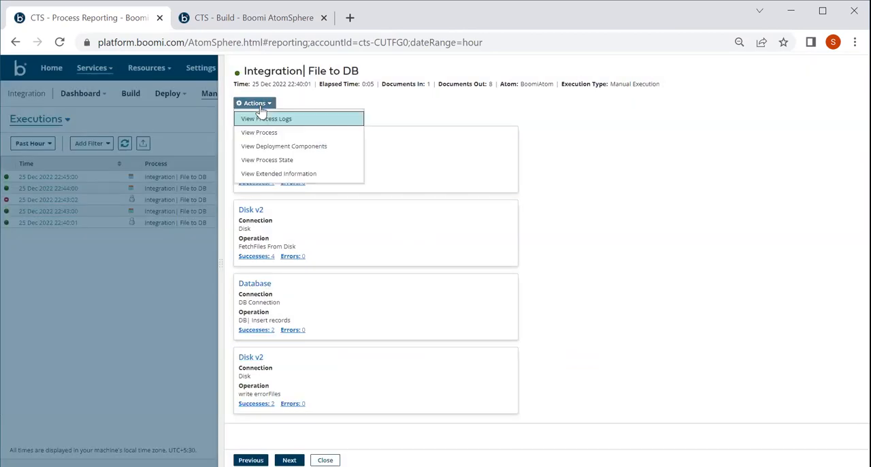
click(277, 159)
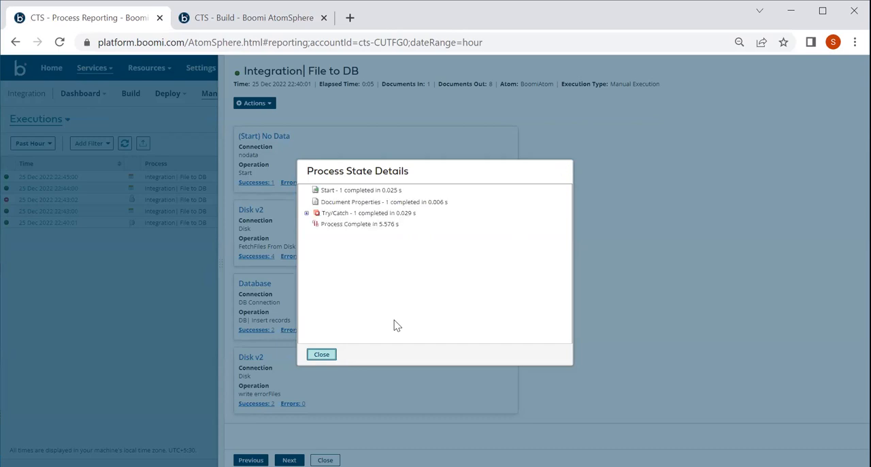
click(306, 213)
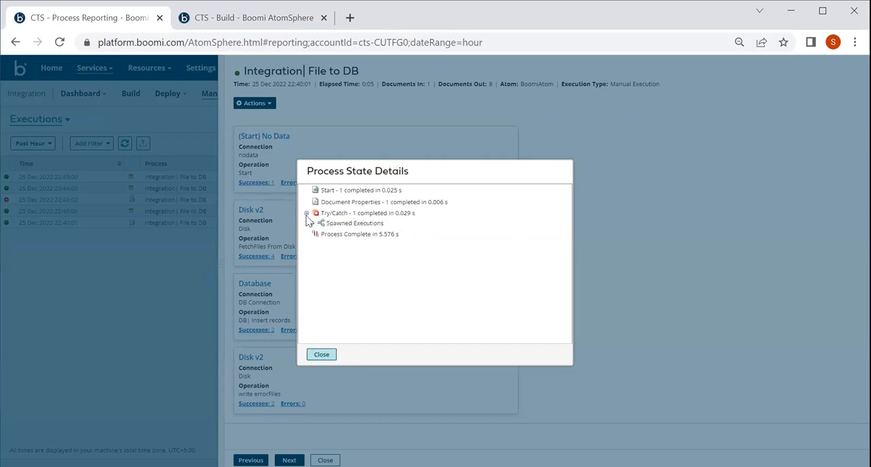
click(311, 223)
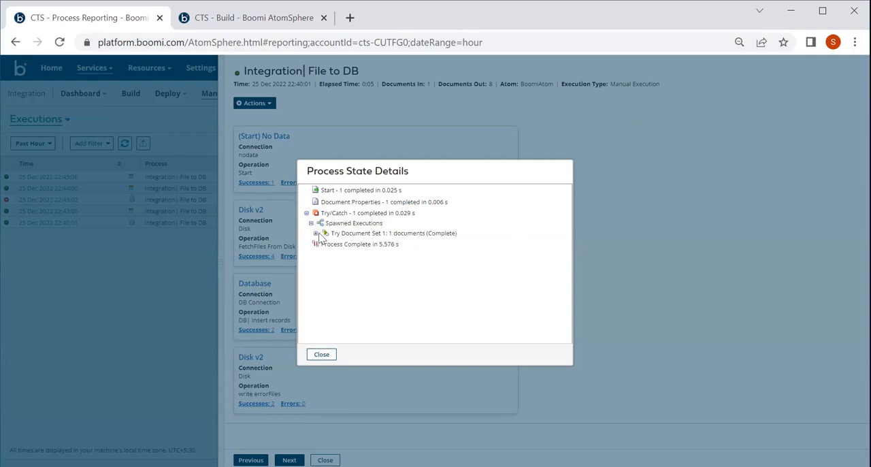
click(316, 234)
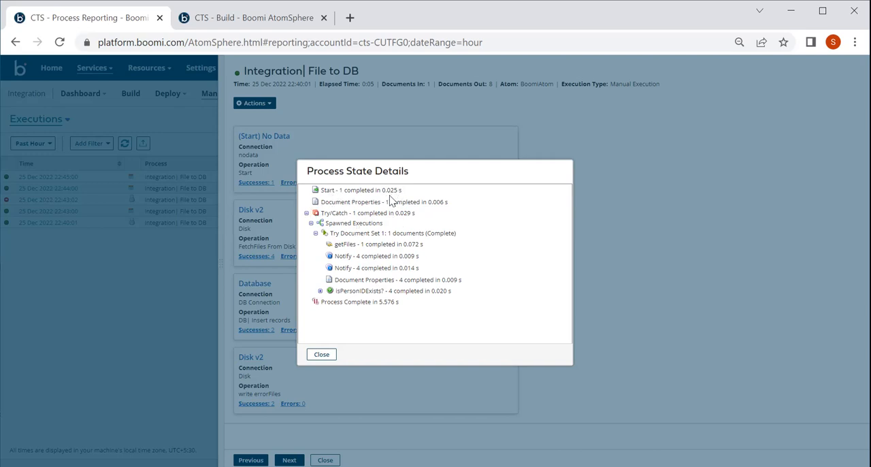
click(322, 355)
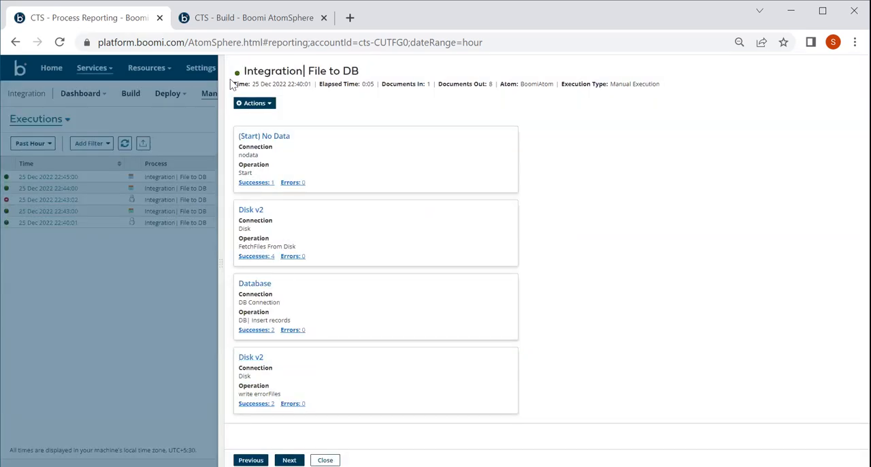
Step: Review the execution, process, atom and deployment IDs in the extended execution information and close the execution details
click(255, 104)
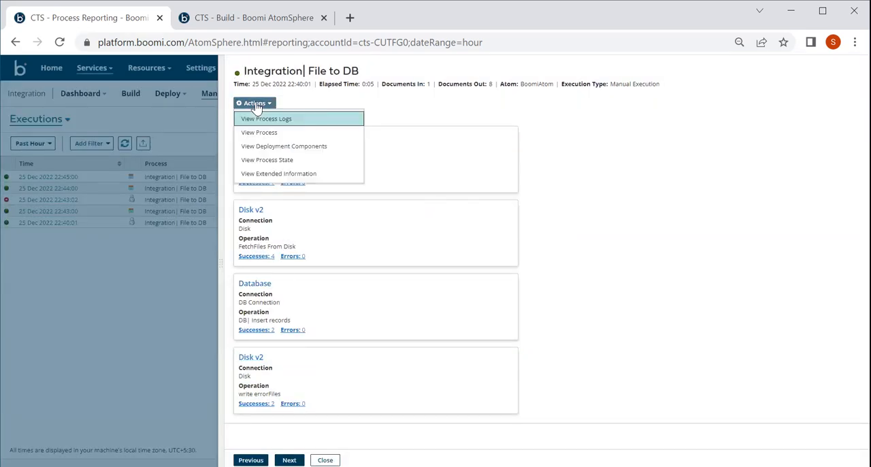
click(280, 174)
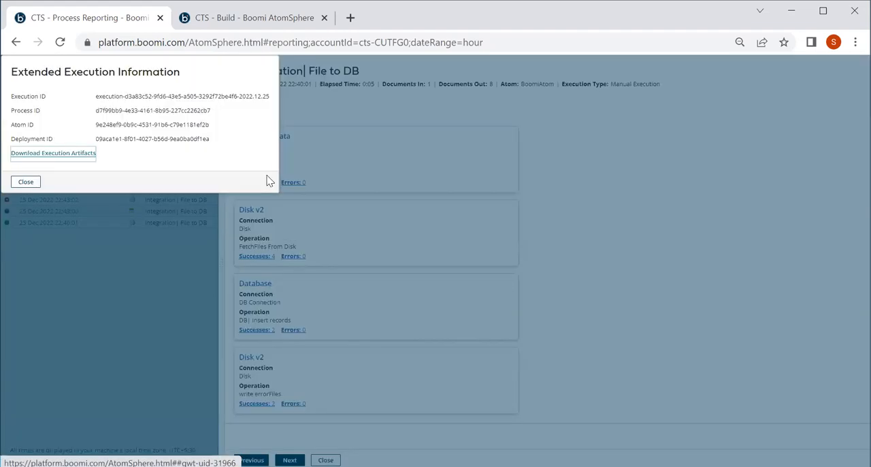
double_click(18, 98)
double_click(30, 112)
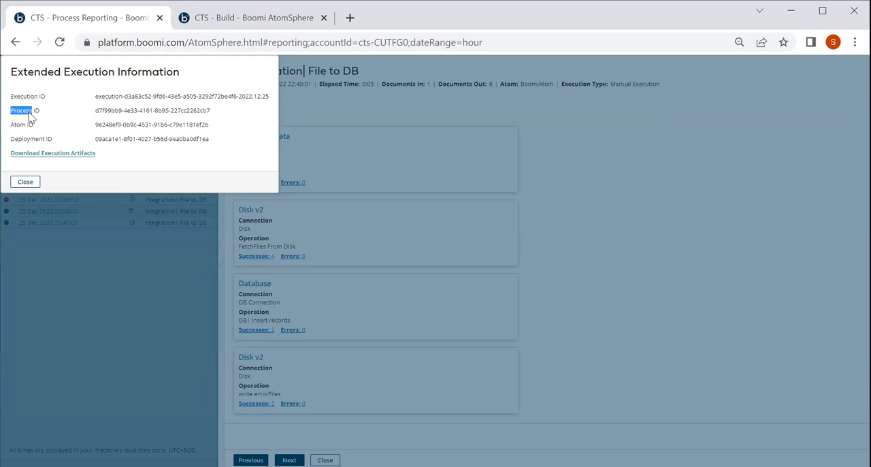
double_click(29, 125)
double_click(40, 140)
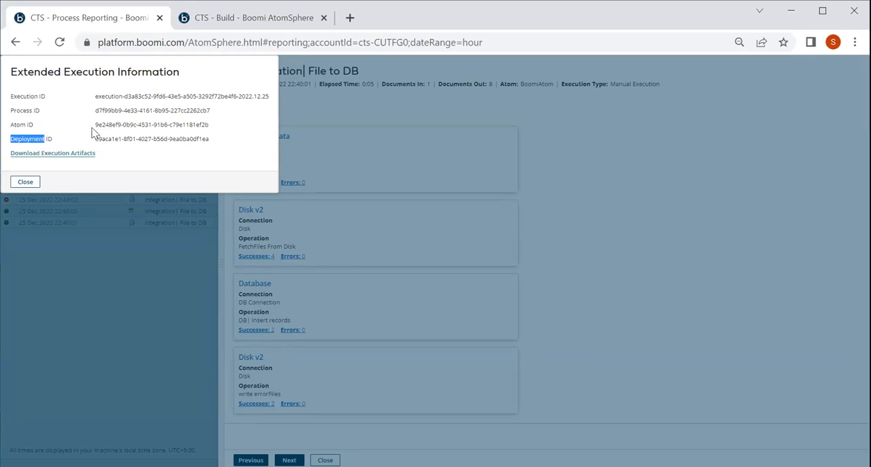
click(25, 182)
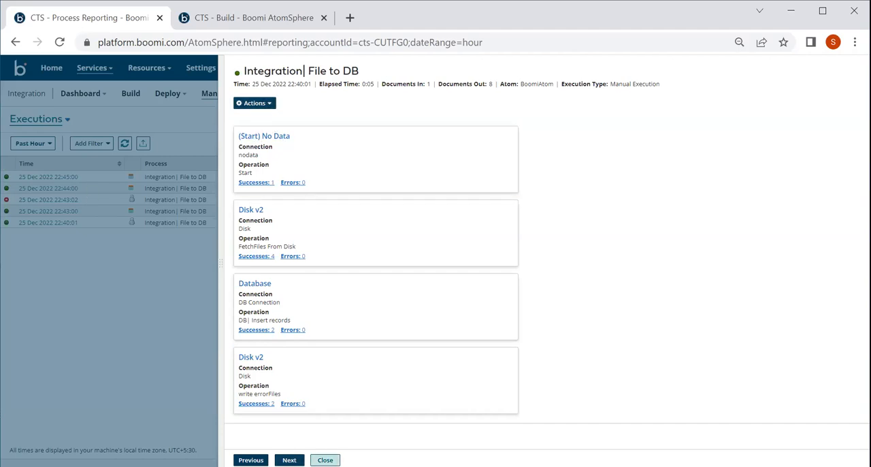
click(326, 460)
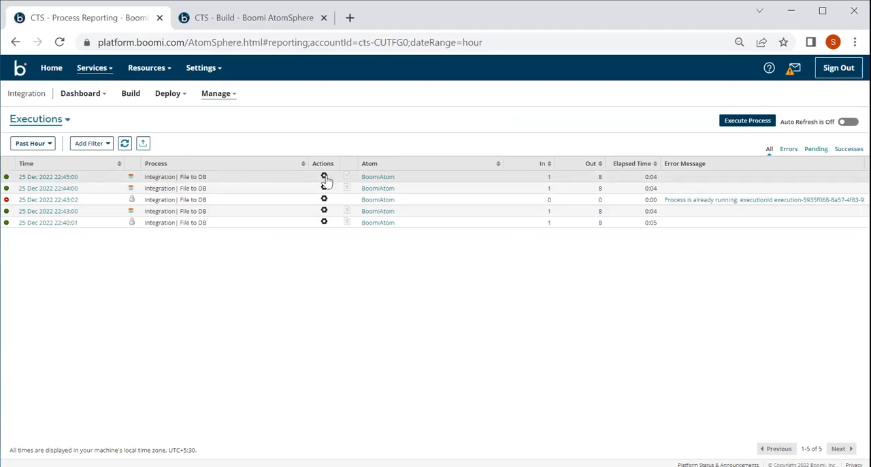
Step: Check the actions available for the 22:45:00 execution and turn auto refresh on for the executions list
click(325, 177)
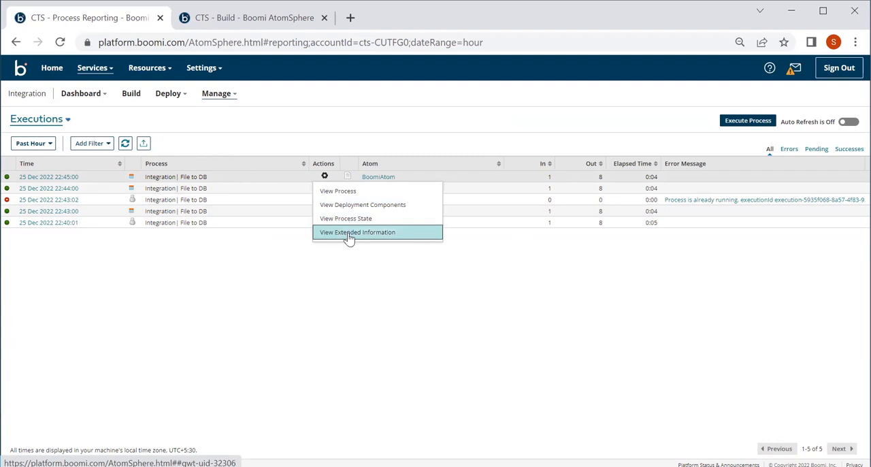
click(321, 273)
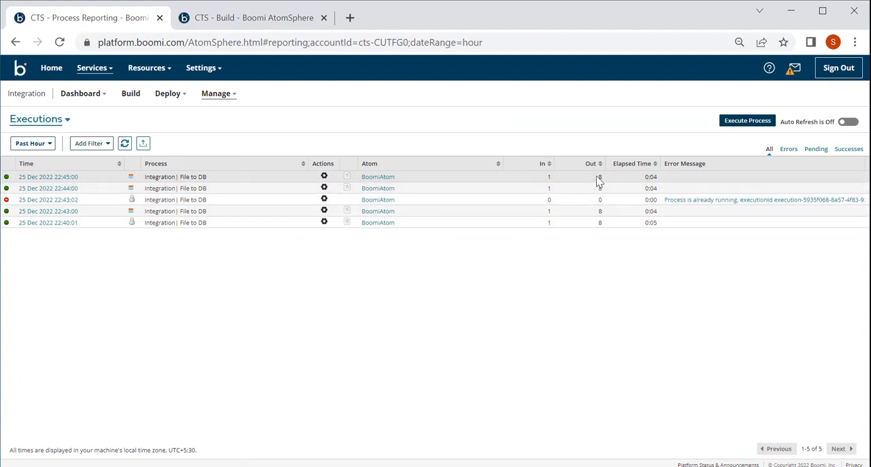
click(848, 124)
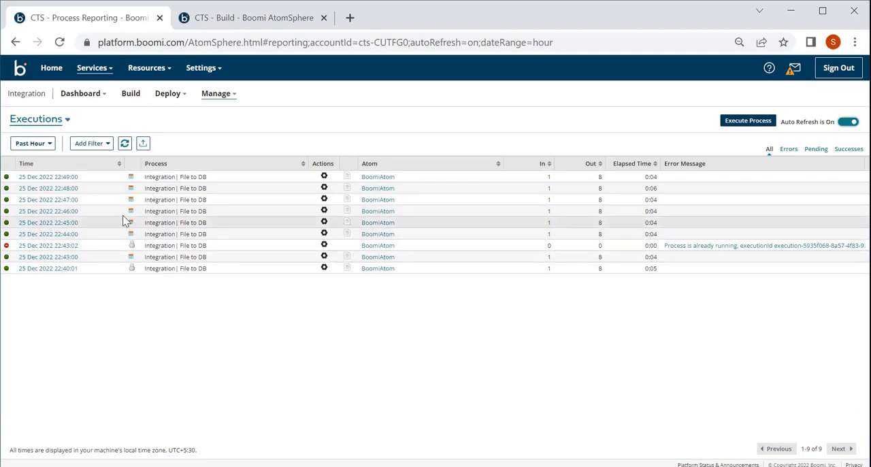
Step: Check the filters available for executions, switch the report to Documents and look through the processed documents list
click(99, 147)
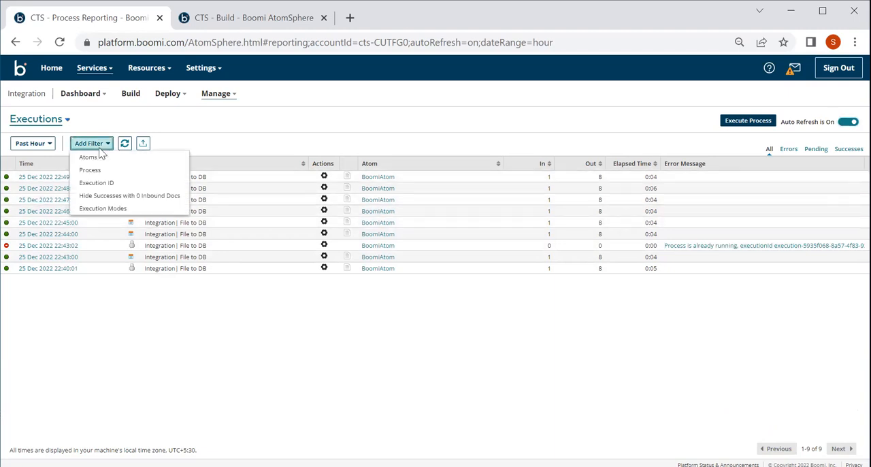
click(47, 128)
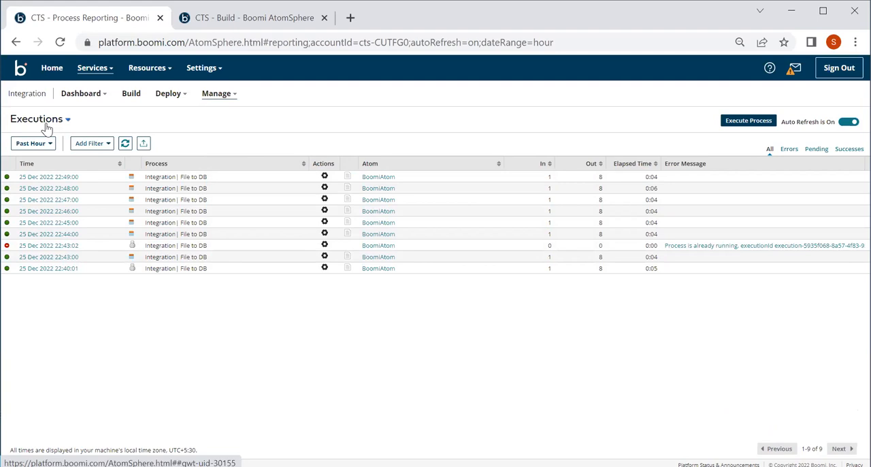
click(46, 128)
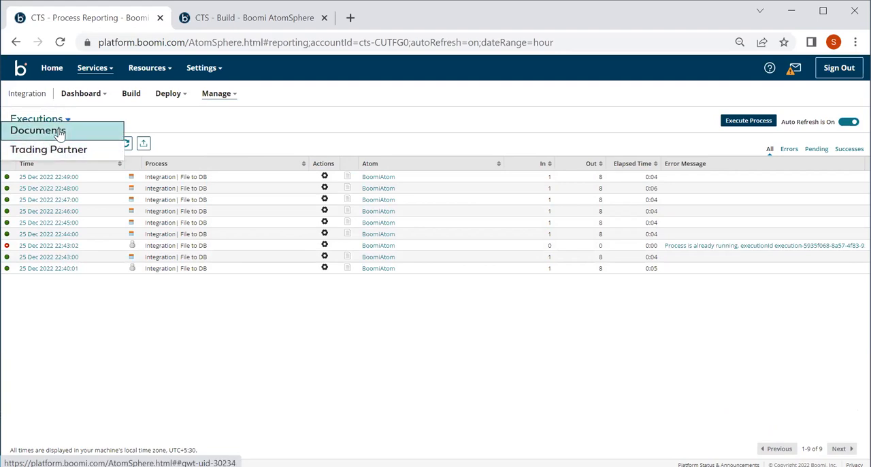
click(60, 133)
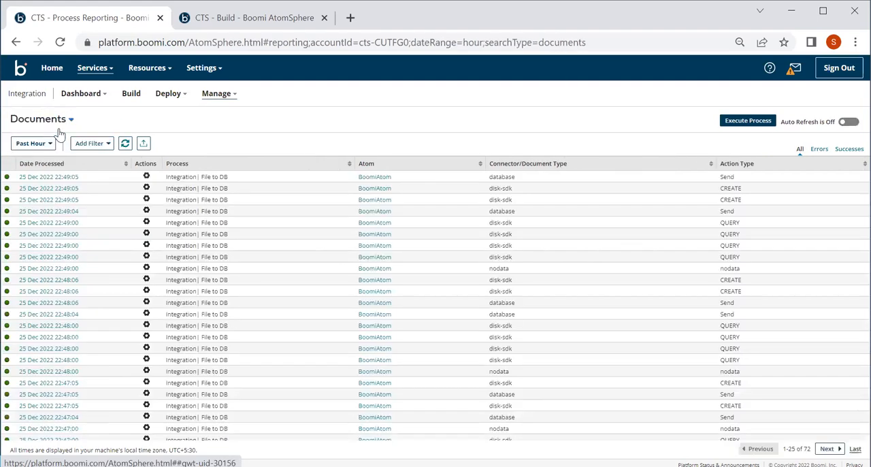
scroll(120, 295, down, 1)
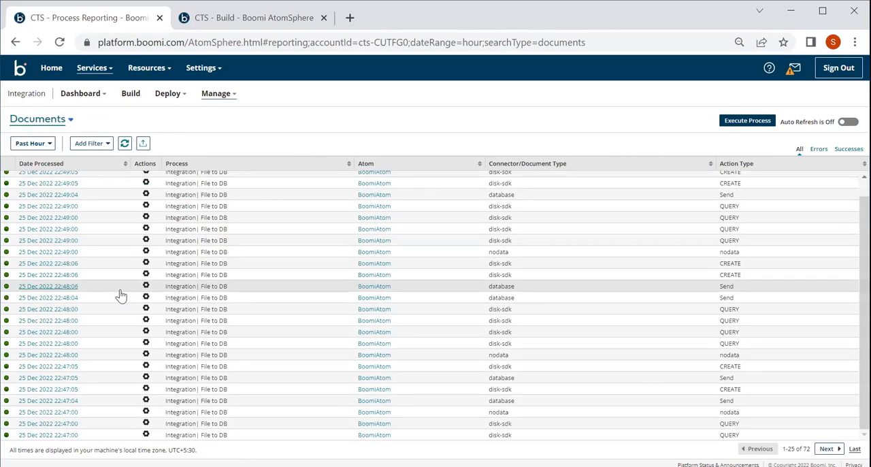
scroll(120, 295, up, 1)
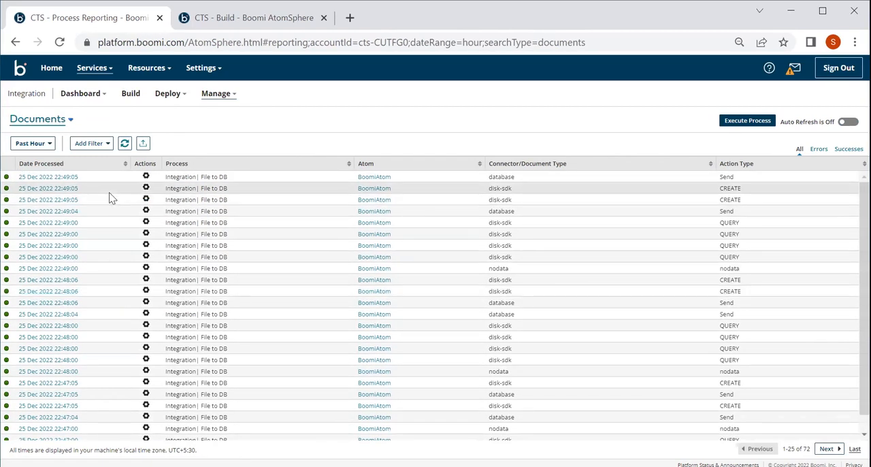
Step: Filter the documents list by the Disk v2 connector type, review it, and remove the filter
click(102, 148)
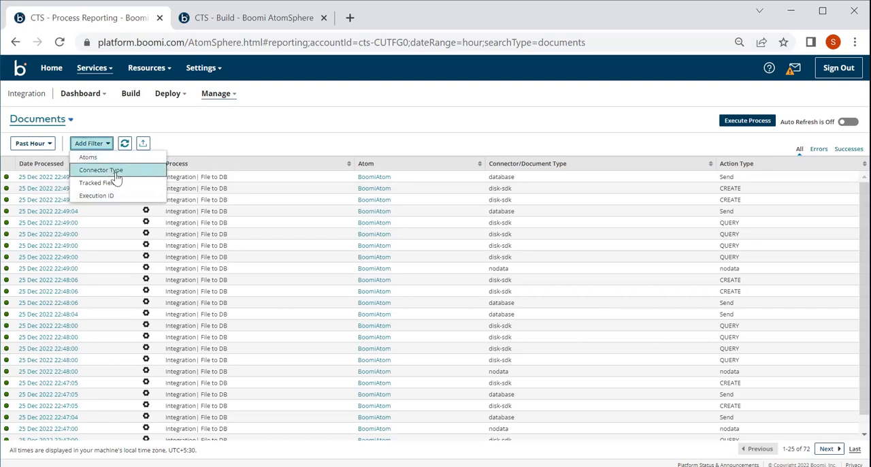
click(116, 175)
click(117, 176)
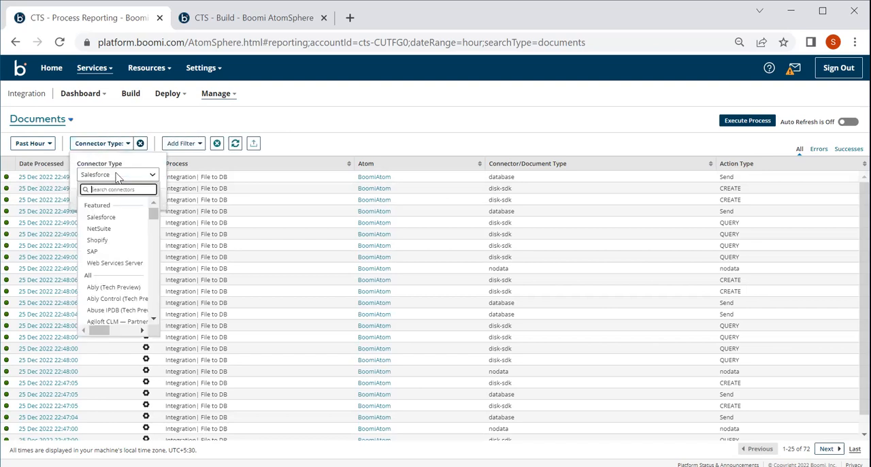
text(disk)
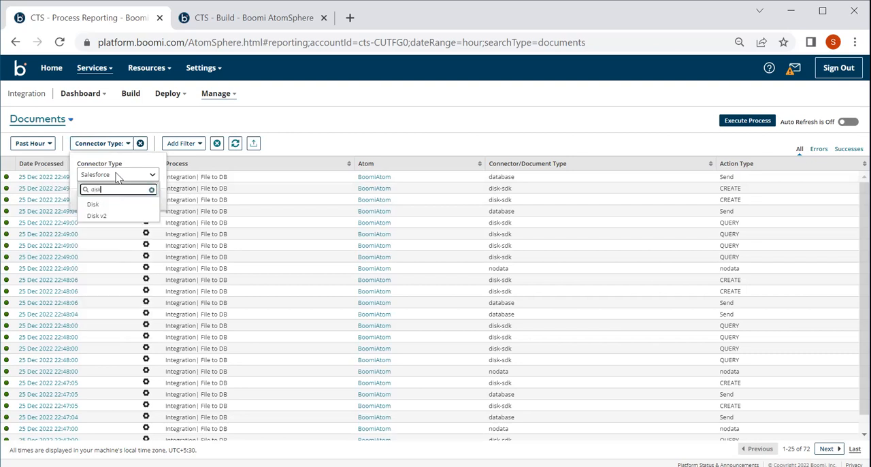
click(107, 216)
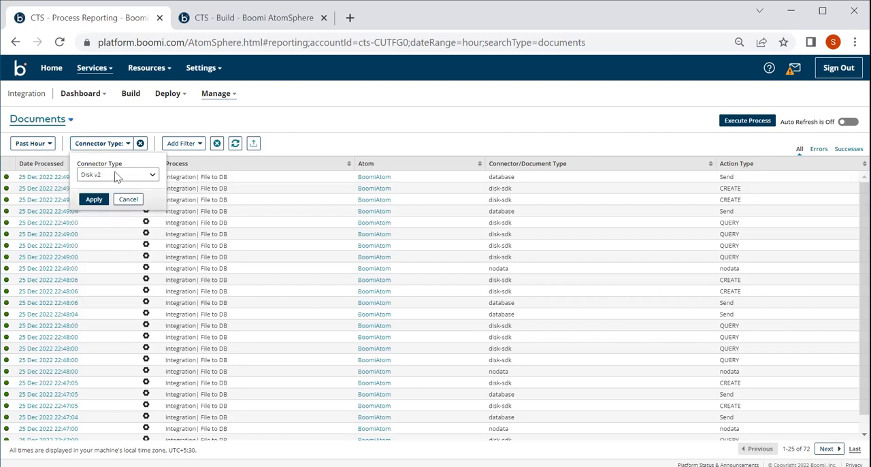
click(94, 199)
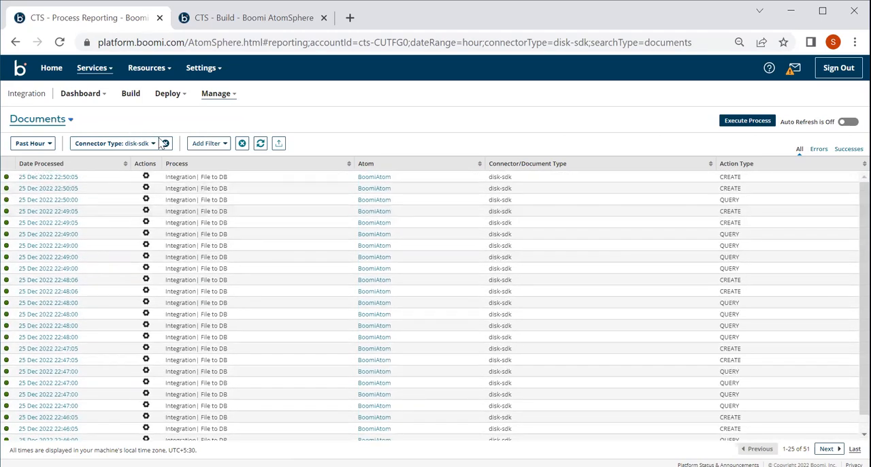
click(166, 144)
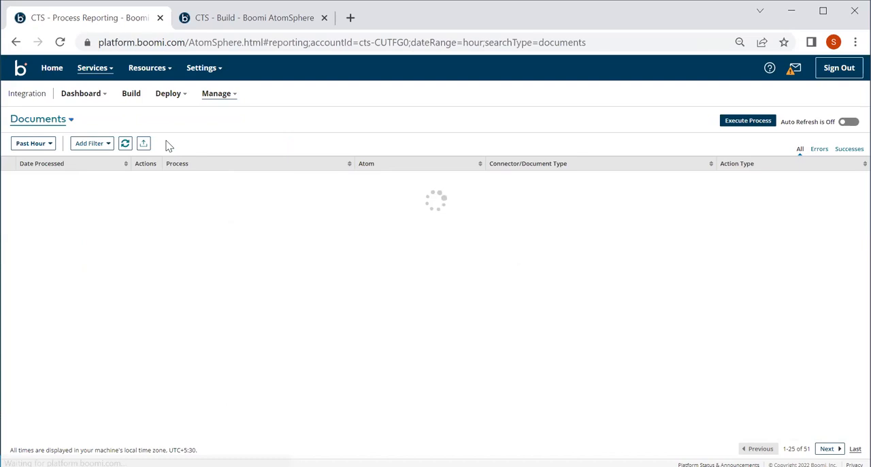
Step: Add a Tracked Fields filter to the documents list and select Disk v2 - File Name as the field to search in
click(106, 144)
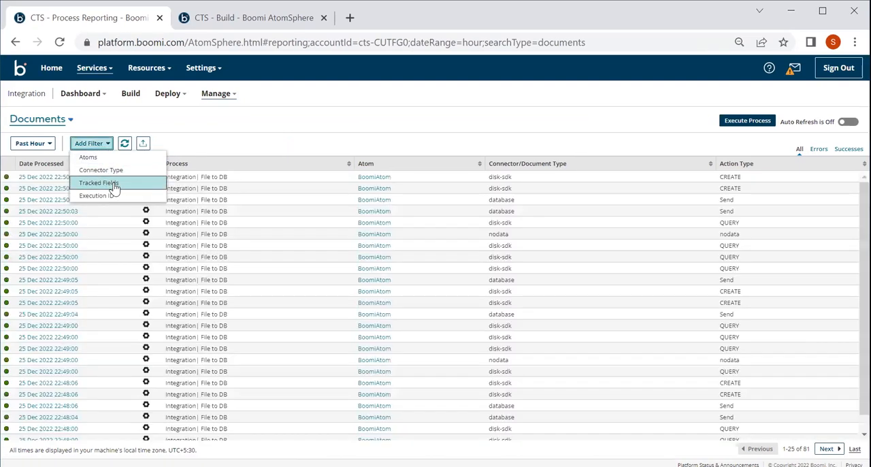
click(114, 188)
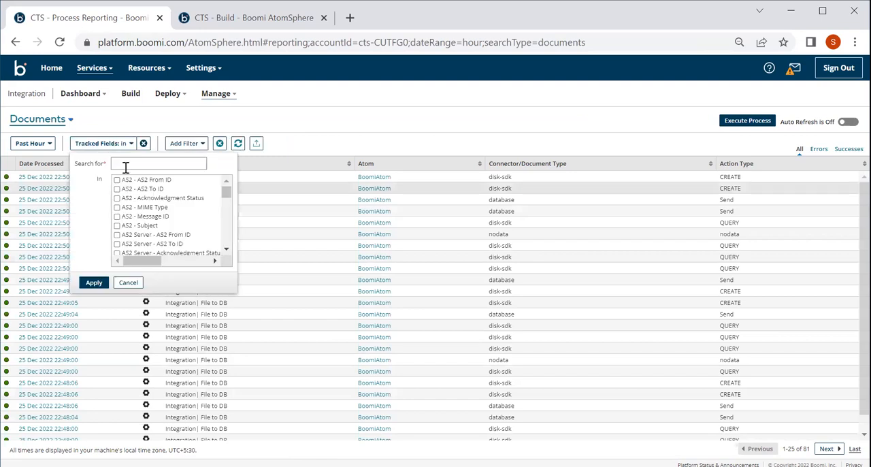
click(130, 162)
key(BackSpace)
key(BackSpace)
key(BackSpace)
key(BackSpace)
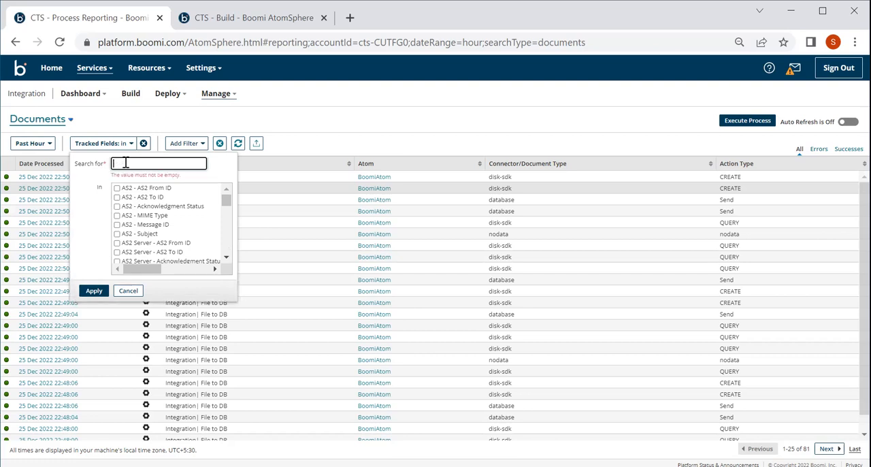
scroll(195, 225, down, 5)
scroll(196, 225, down, 8)
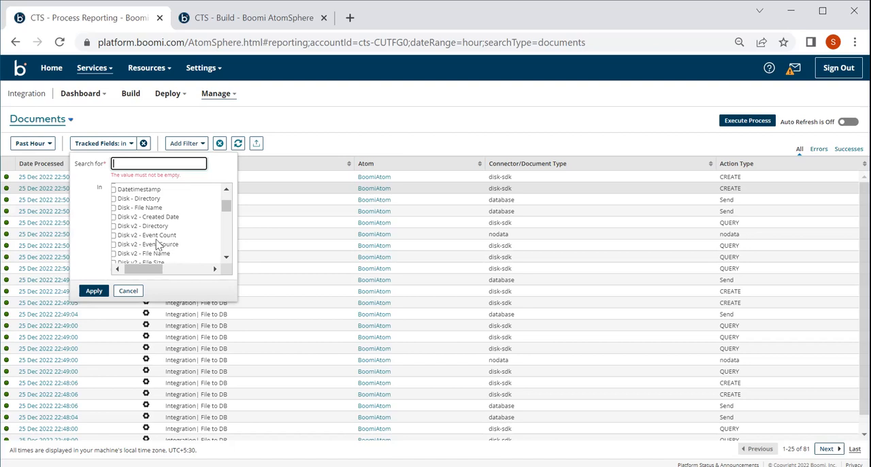
scroll(123, 248, down, 1)
click(115, 246)
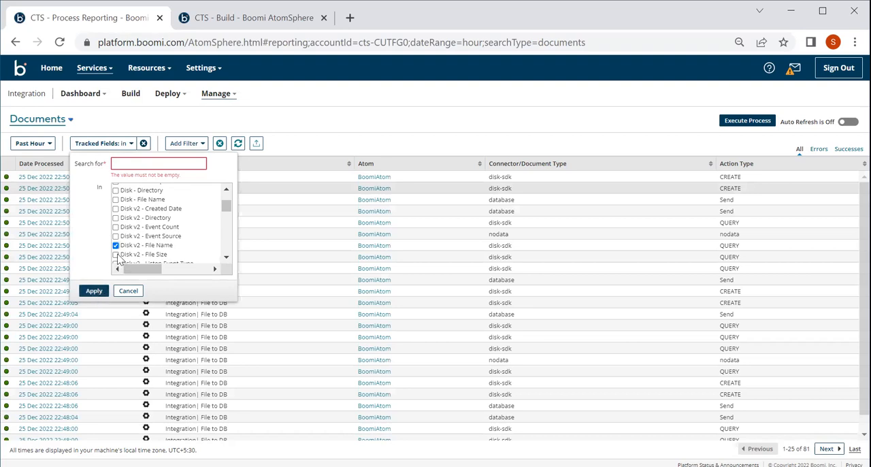
Step: Set the tracked field search value to person1.xml and apply the filter
click(134, 162)
text(person1.xml)
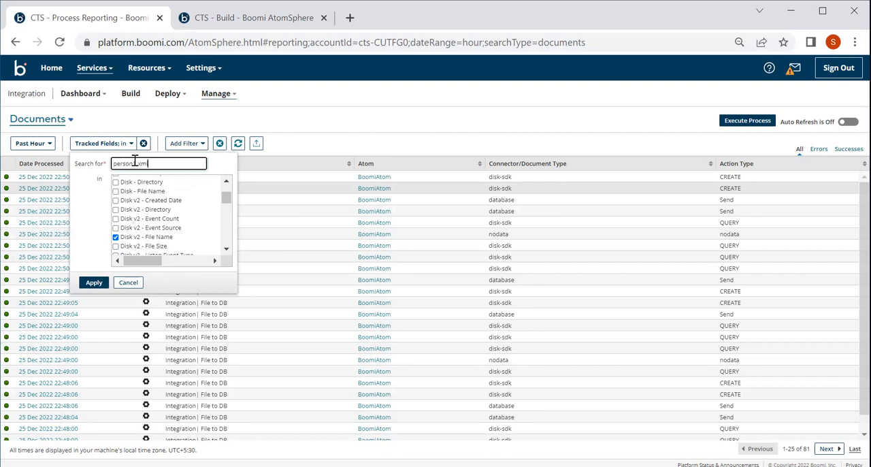
click(94, 285)
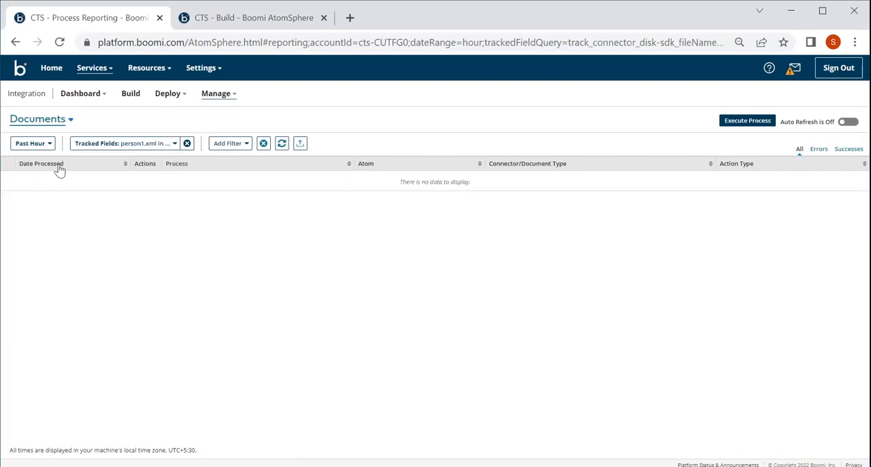
Step: Correct the tracked field search value to Person1.xml, apply the filter and close its settings
click(162, 147)
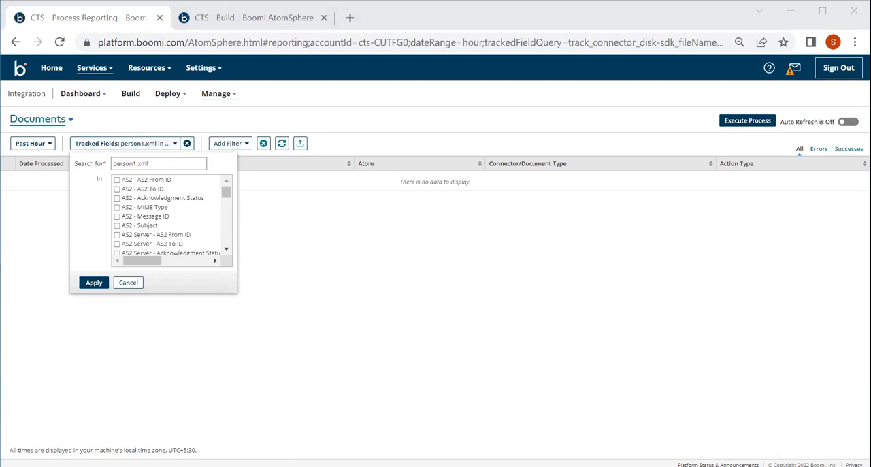
click(118, 164)
click(116, 164)
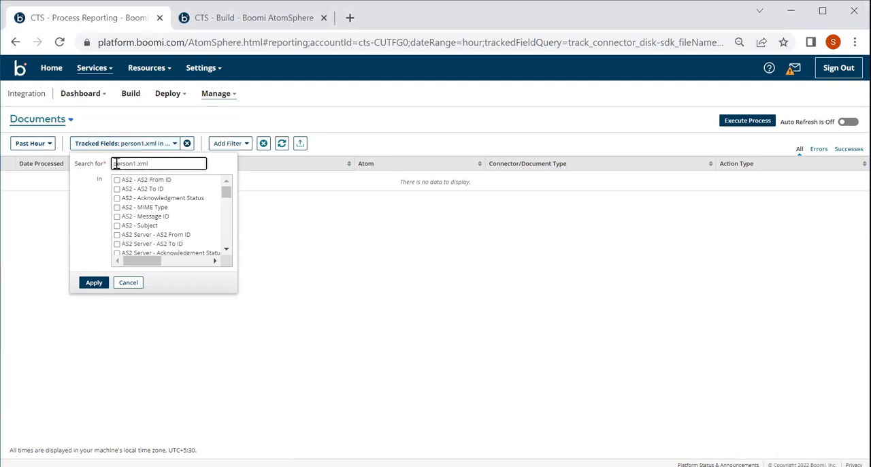
click(94, 283)
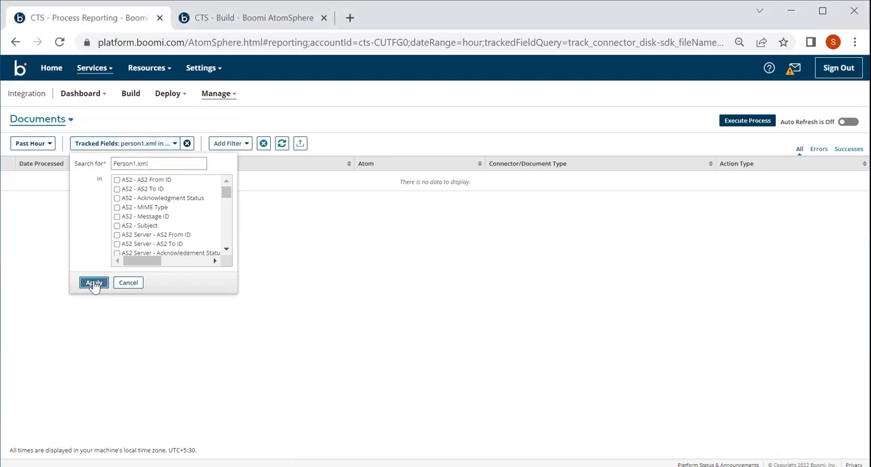
click(154, 146)
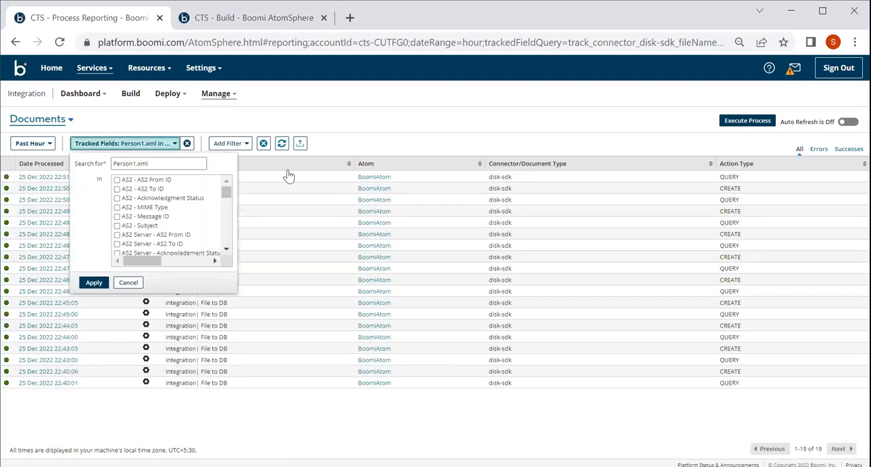
click(288, 176)
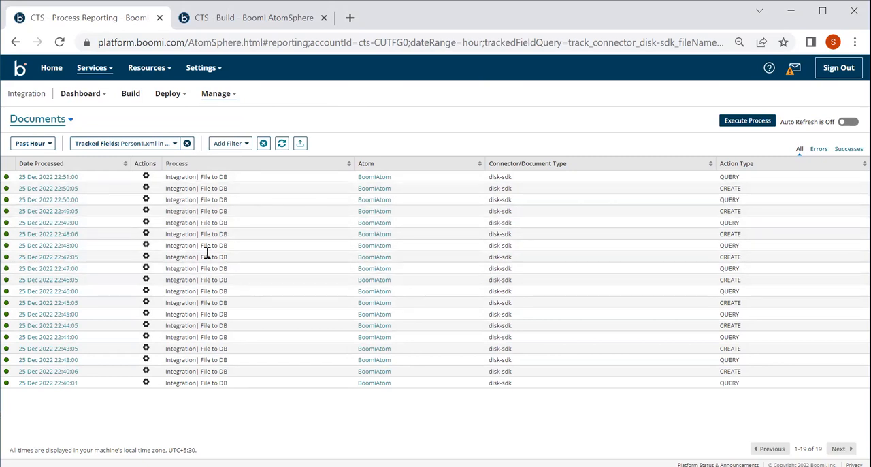
Step: Open the document details of the 22:51:00 entry, view its tracked file name and close that view
click(66, 178)
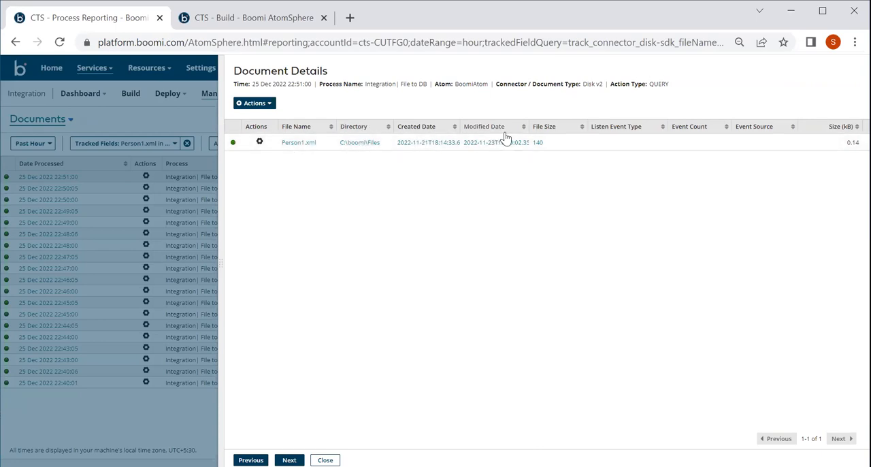
click(297, 144)
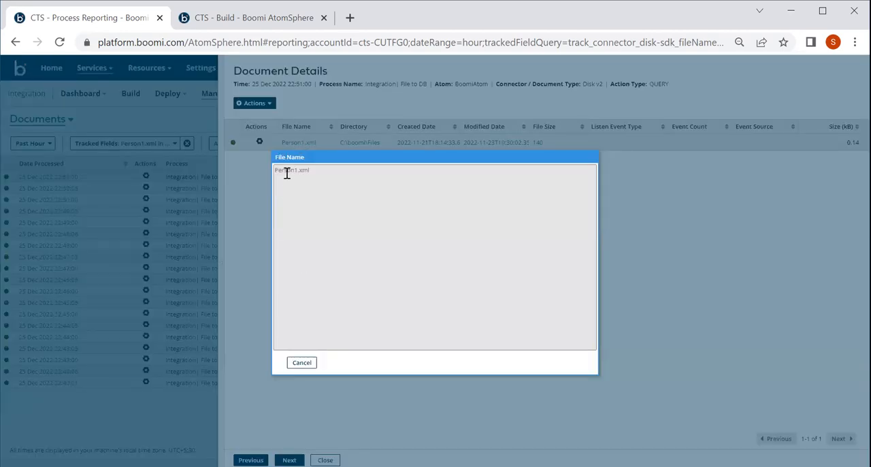
click(302, 362)
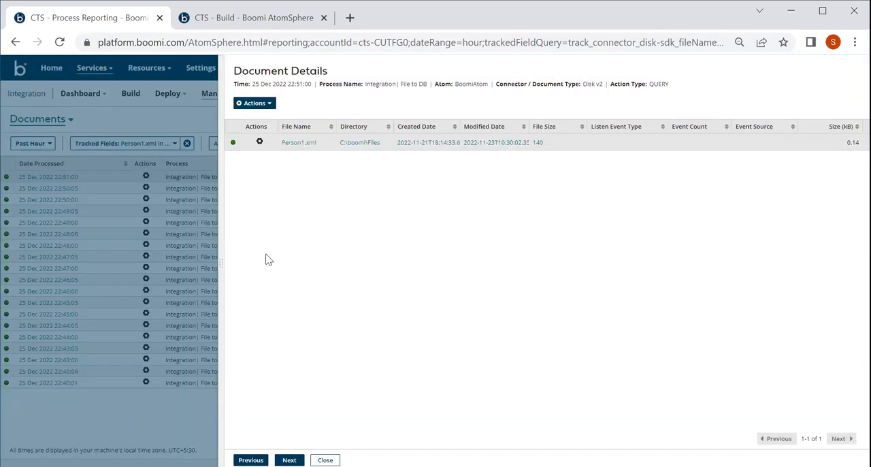
Step: View the XML content of Person1.xml in the Document Viewer and close the viewer
click(260, 144)
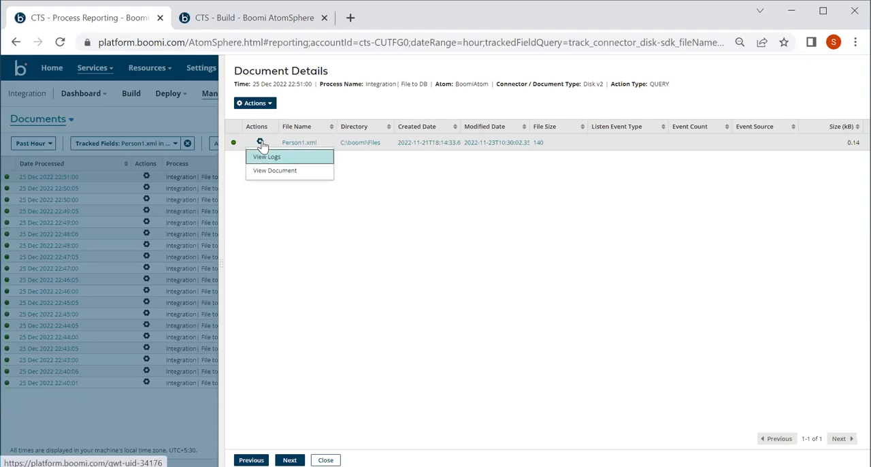
click(275, 170)
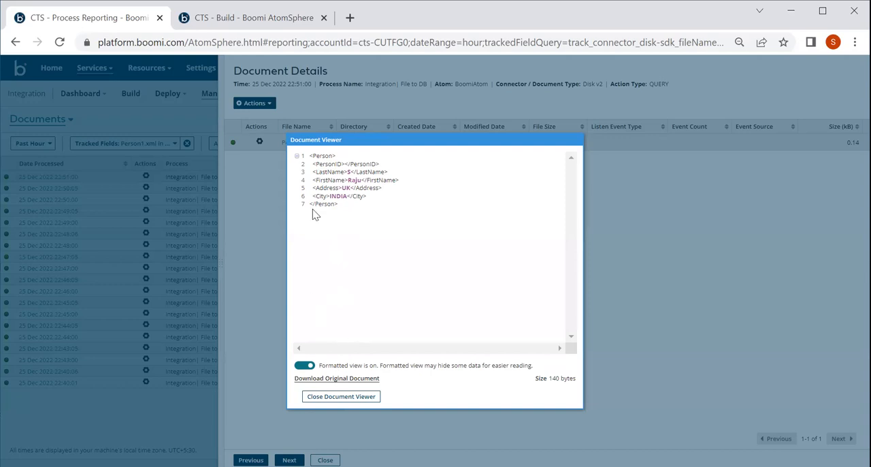
click(317, 403)
click(260, 142)
click(271, 171)
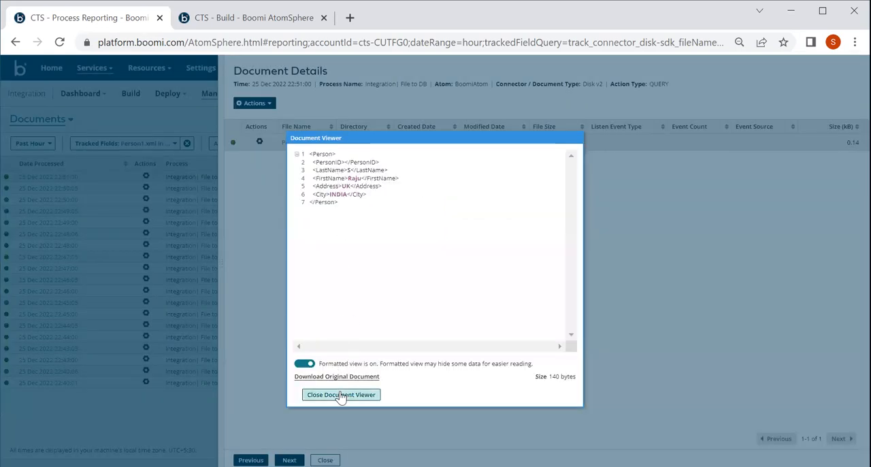
click(342, 395)
Step: Check the actions offered in the document details, close the details and check the actions for the 22:51:00 document
click(256, 104)
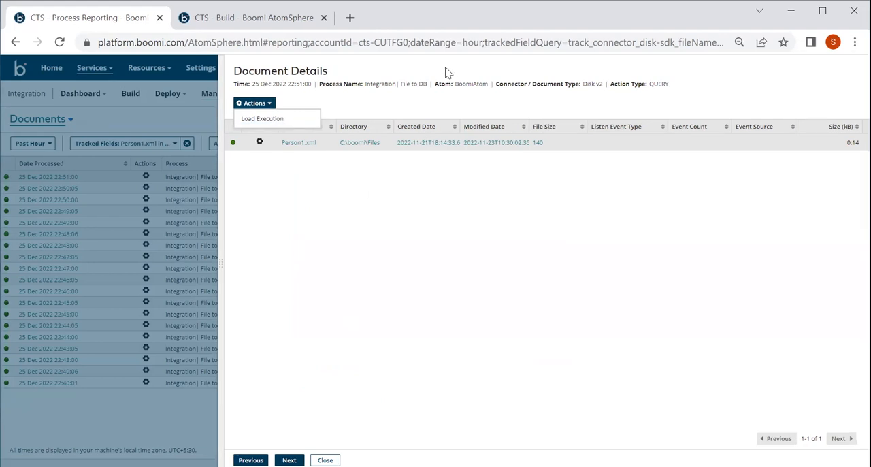
key(Escape)
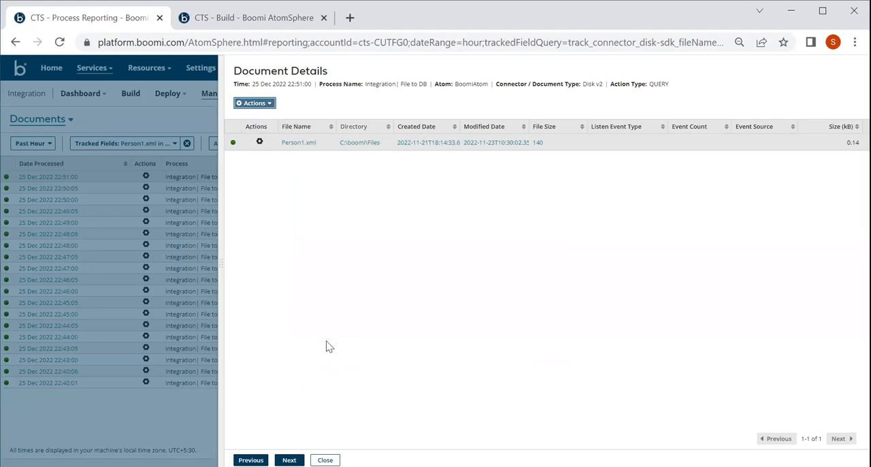
click(325, 460)
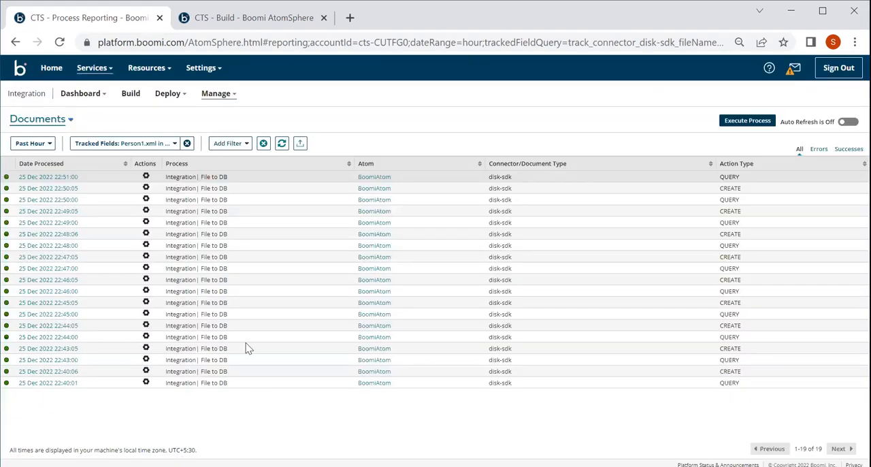
click(147, 177)
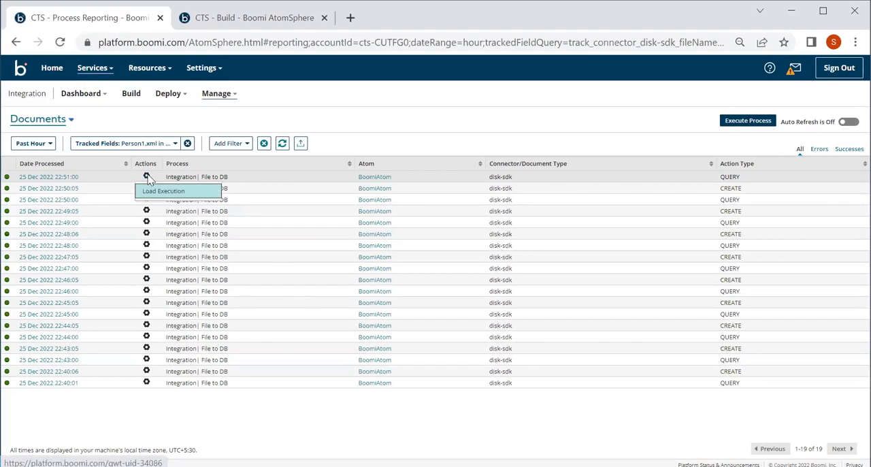
click(362, 178)
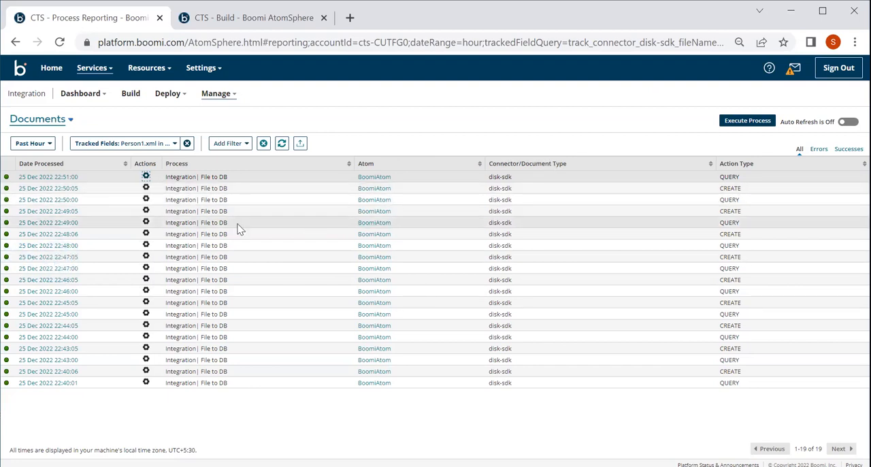
Step: Check which filters can be added, then remove the Person1.xml tracked field filter from the Documents report
click(231, 143)
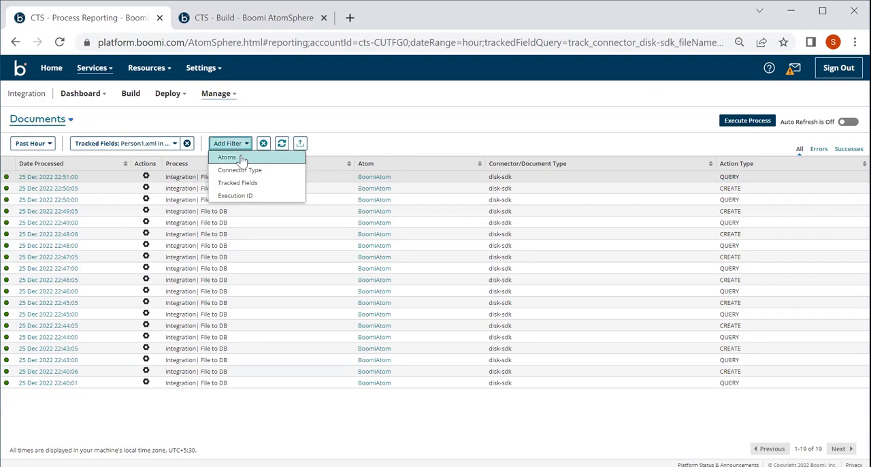
click(176, 144)
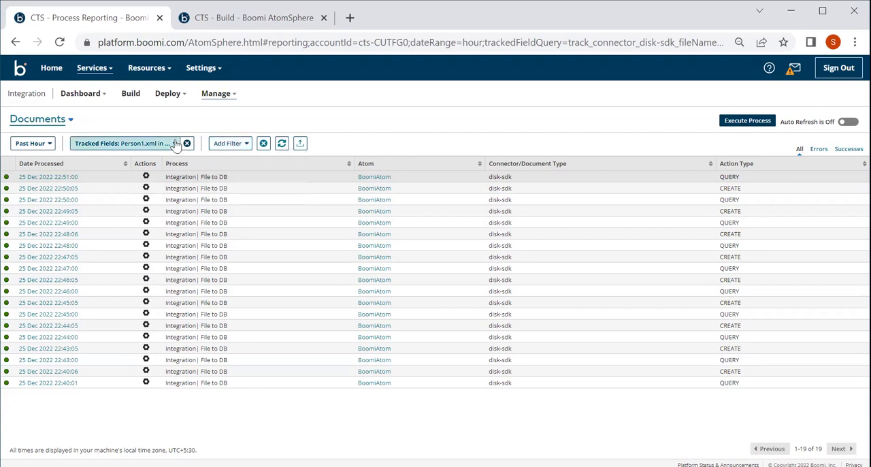
click(186, 144)
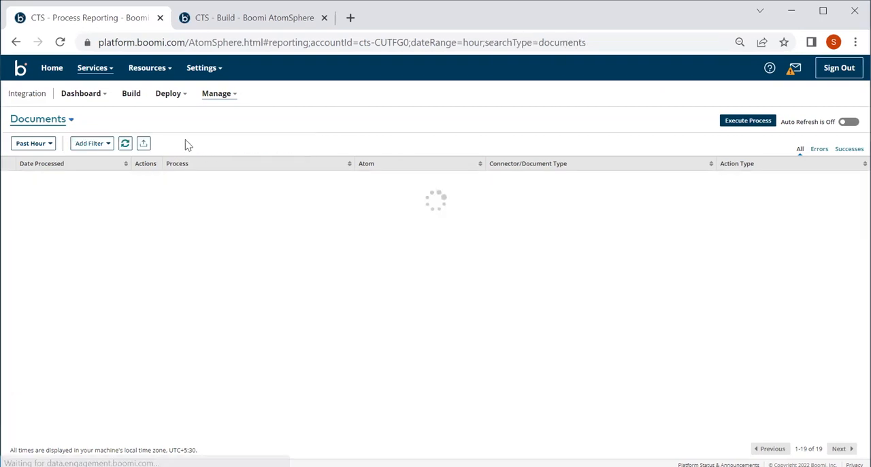
Step: Compare the Executions and Documents reports for the past hour, ending on the Executions report
click(55, 122)
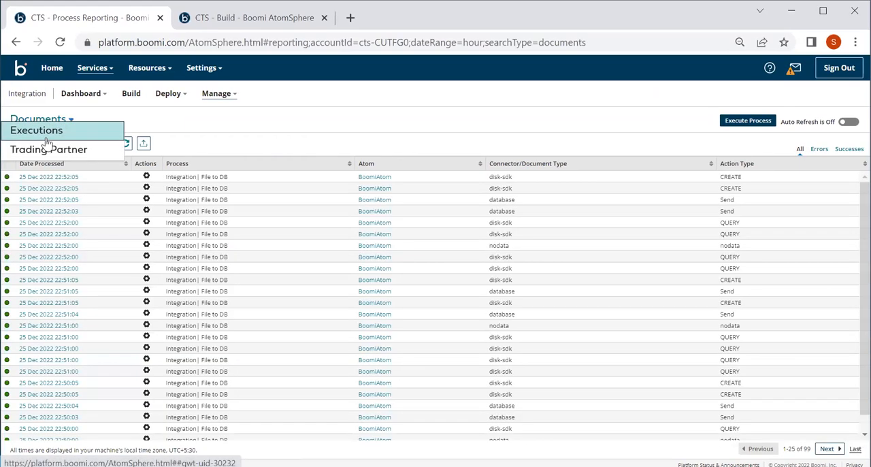
click(40, 131)
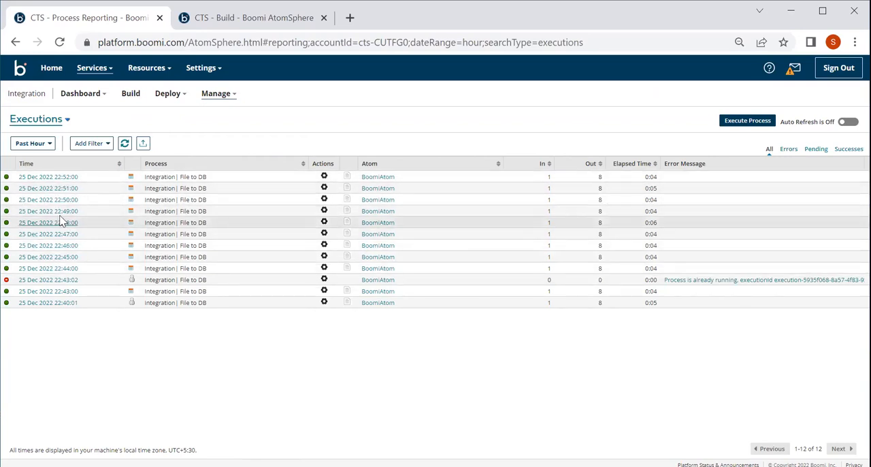
click(38, 120)
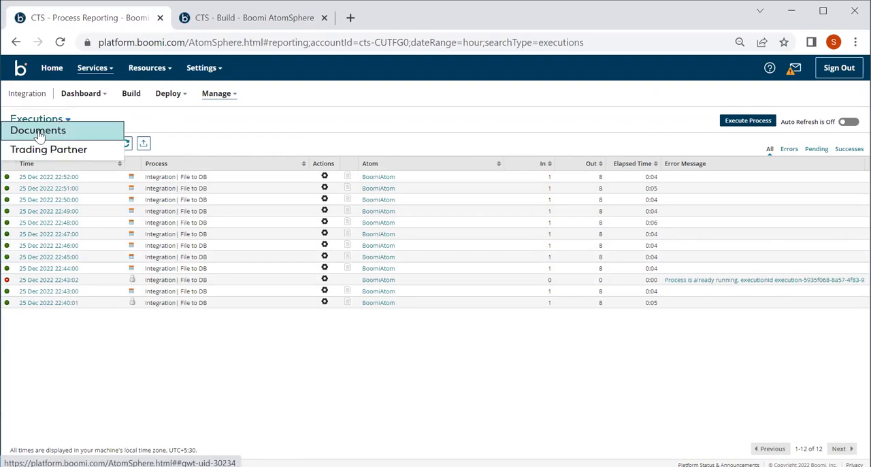
click(39, 134)
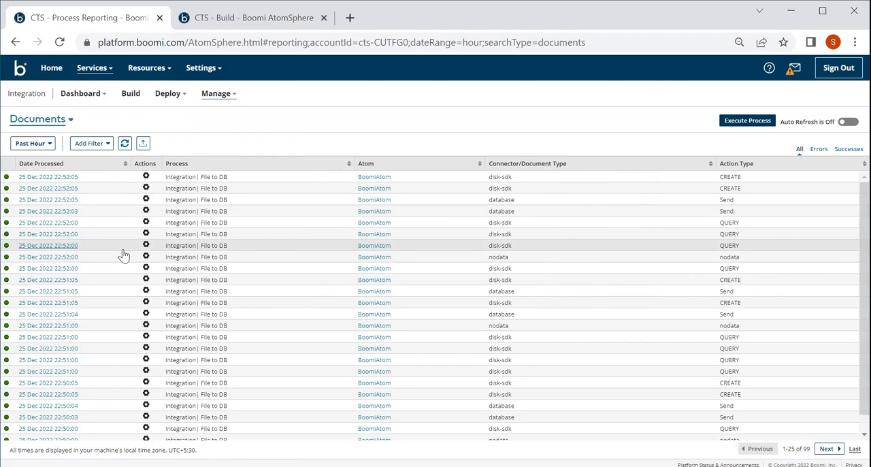
scroll(101, 370, down, 1)
scroll(101, 370, up, 1)
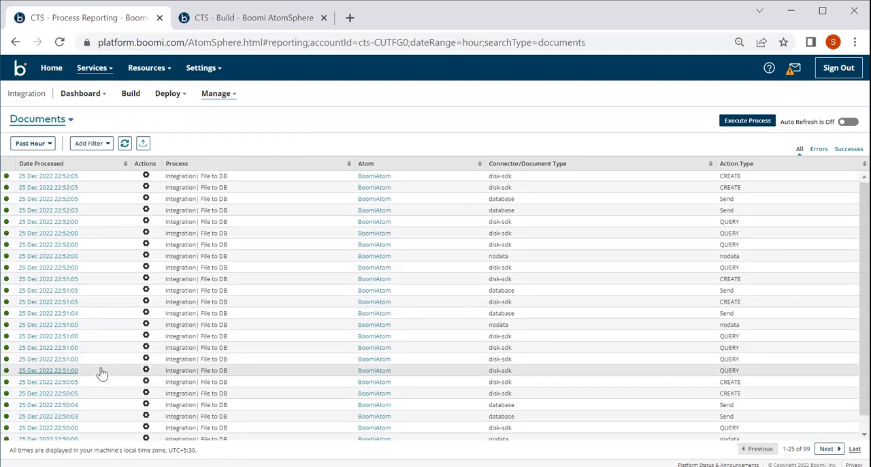
click(48, 121)
click(53, 130)
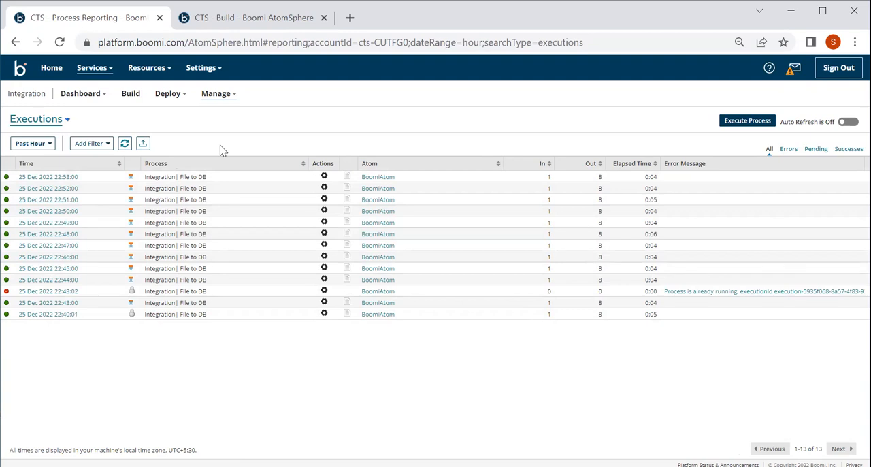
Step: In Atom Management, stop the schedules of the deployed process Integration| File to DB on BoomiAtom in DEV
click(218, 100)
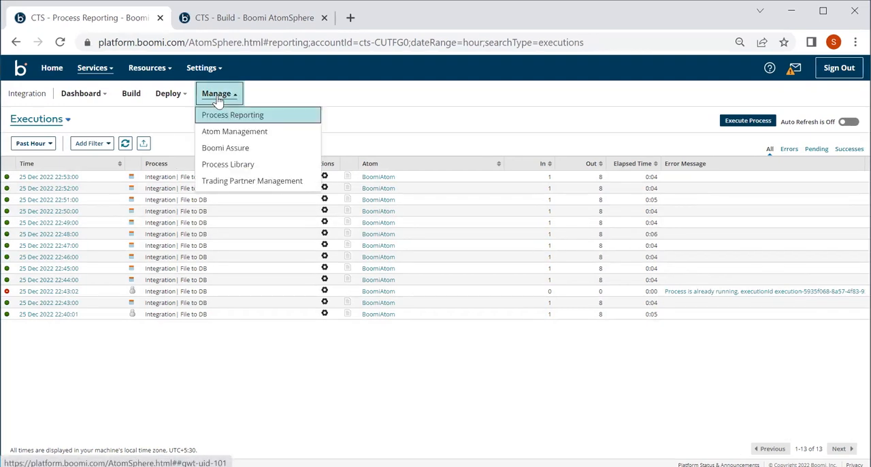
click(234, 132)
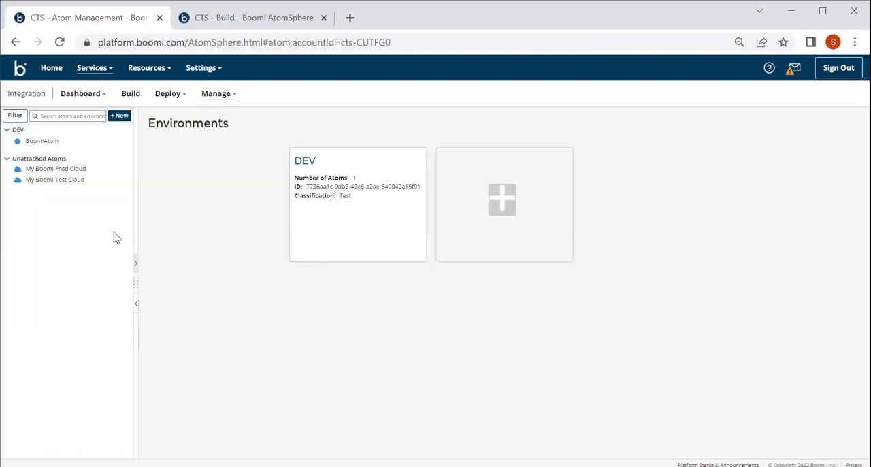
click(21, 134)
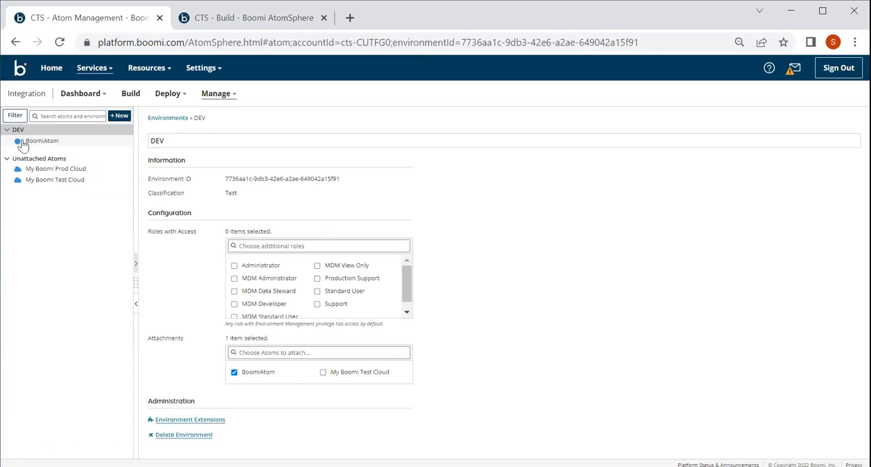
click(22, 143)
click(177, 216)
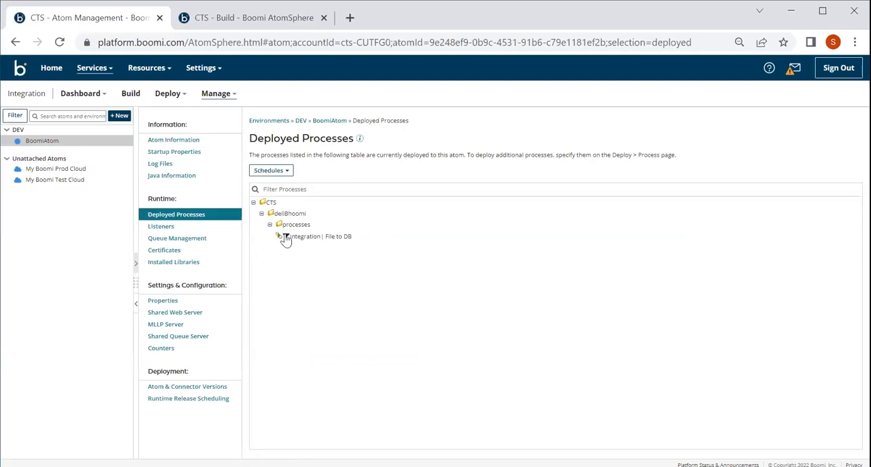
click(287, 236)
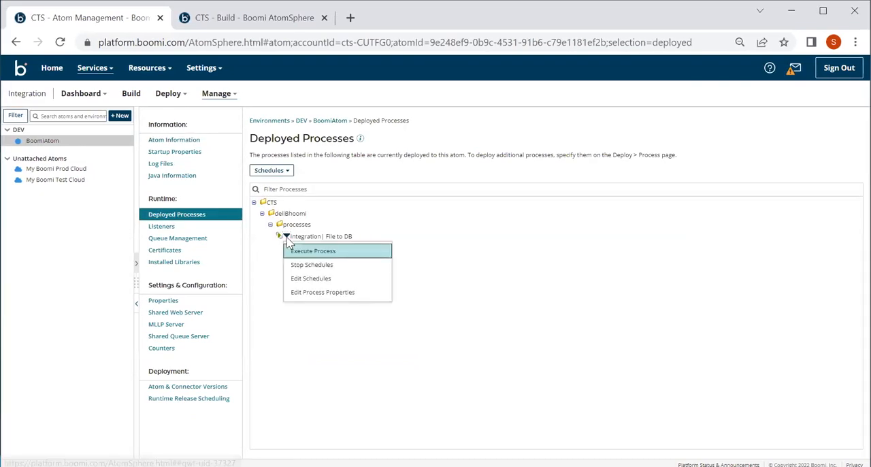
click(312, 267)
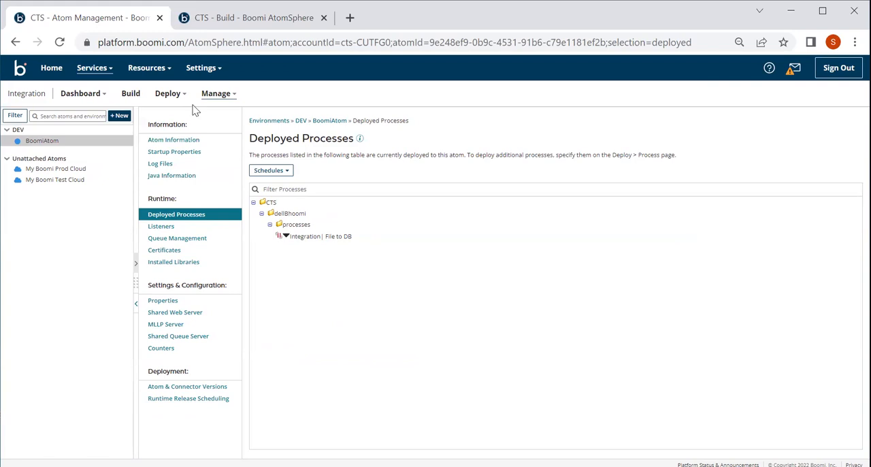
Step: Open the account's Licensing settings and review the API usage, cloud usage and connections information
click(203, 67)
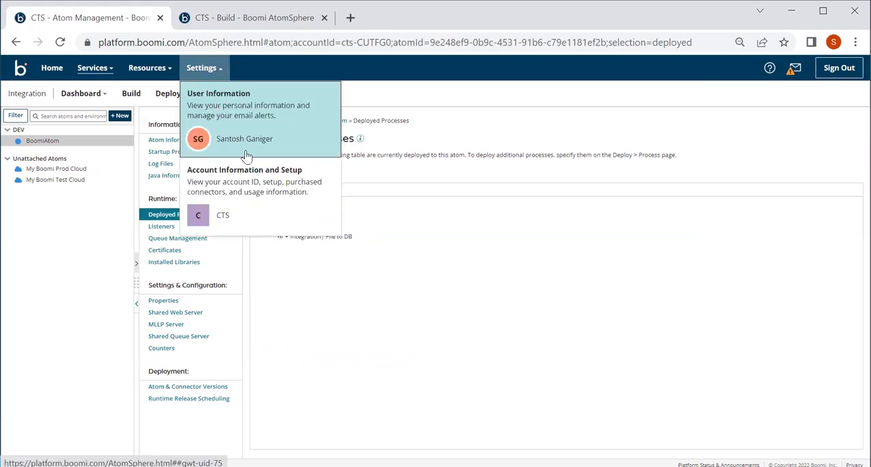
click(247, 190)
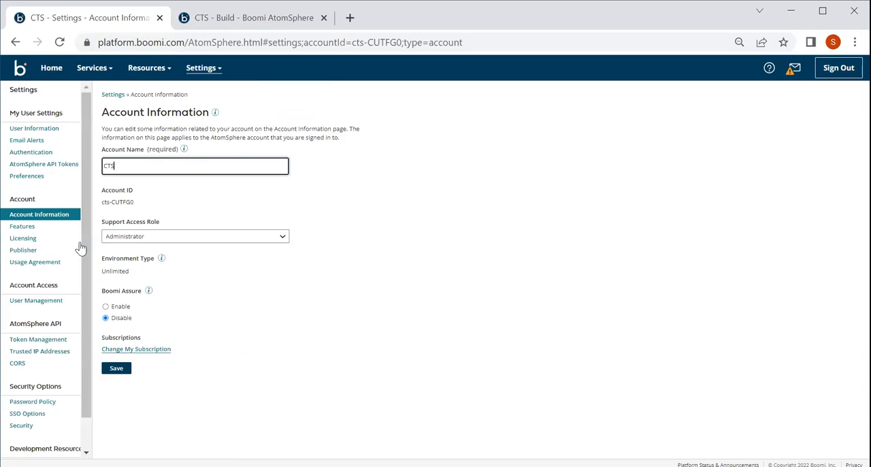
click(34, 243)
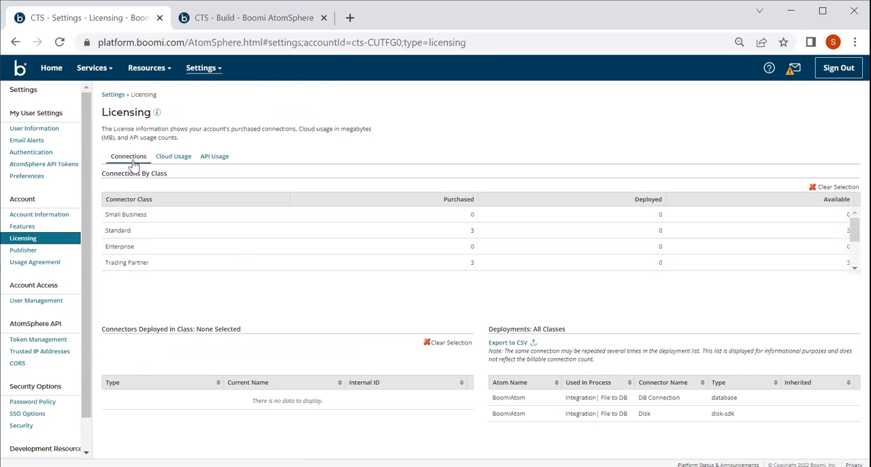
click(215, 163)
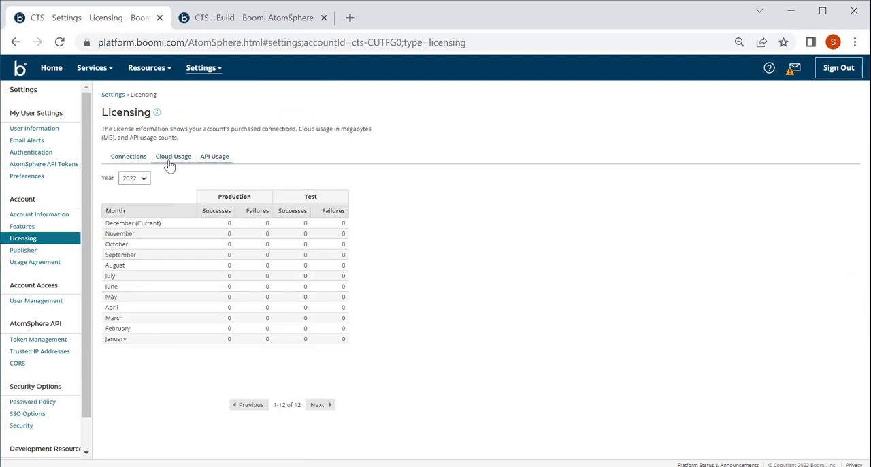
click(170, 164)
click(220, 159)
click(131, 158)
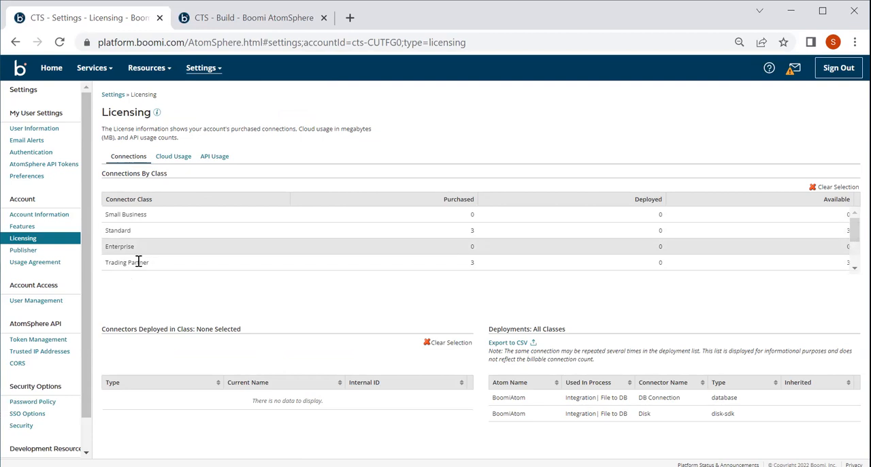
Step: Examine the connectors deployed in the Standard (Test) class and compare the test and production connection classes
scroll(139, 263, down, 3)
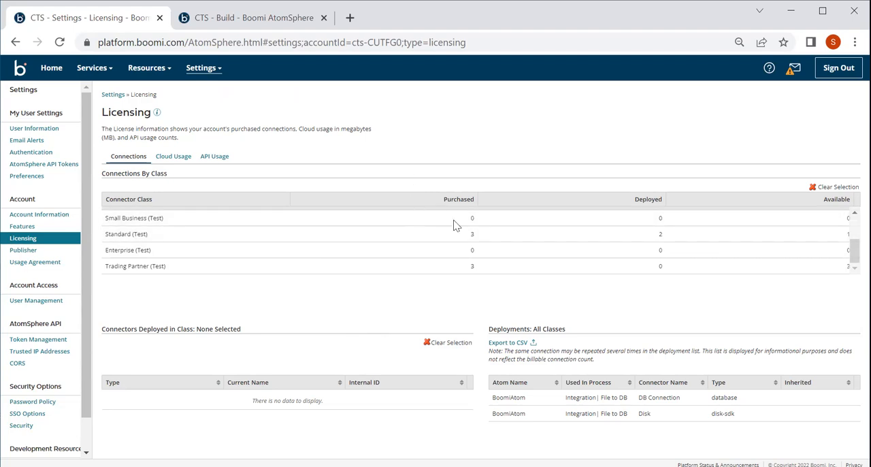
click(196, 238)
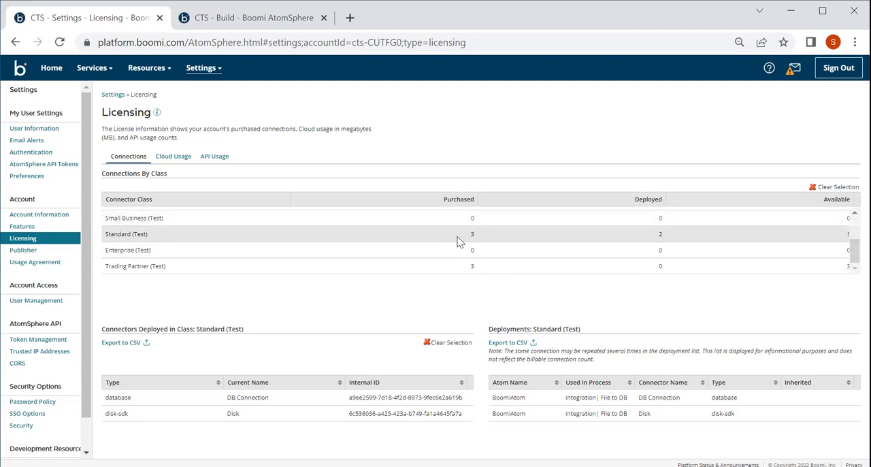
scroll(475, 246, up, 2)
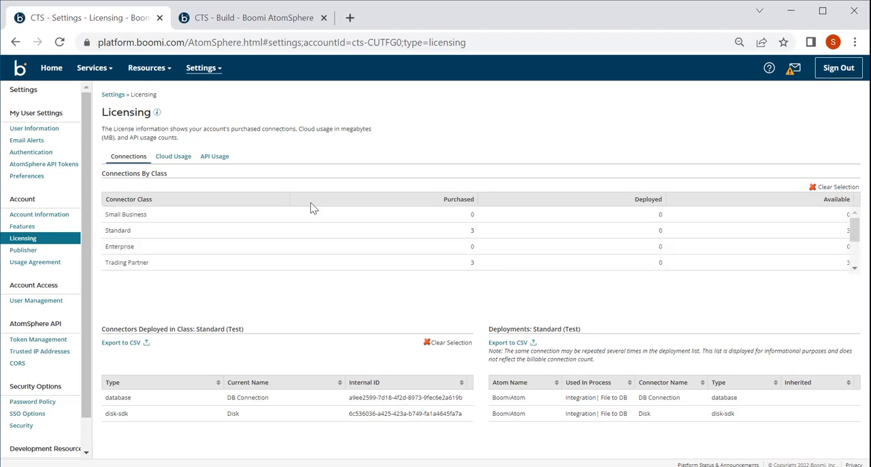
scroll(225, 218, down, 3)
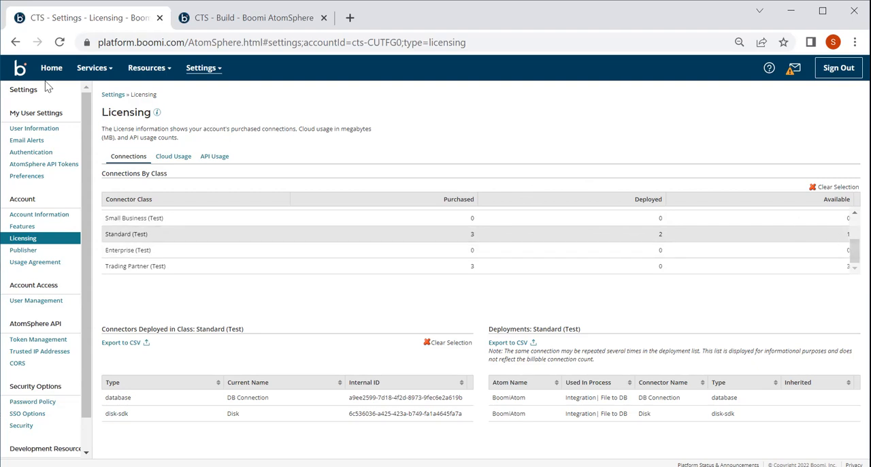
Step: Return to the Integration service and open Atom Management
click(201, 68)
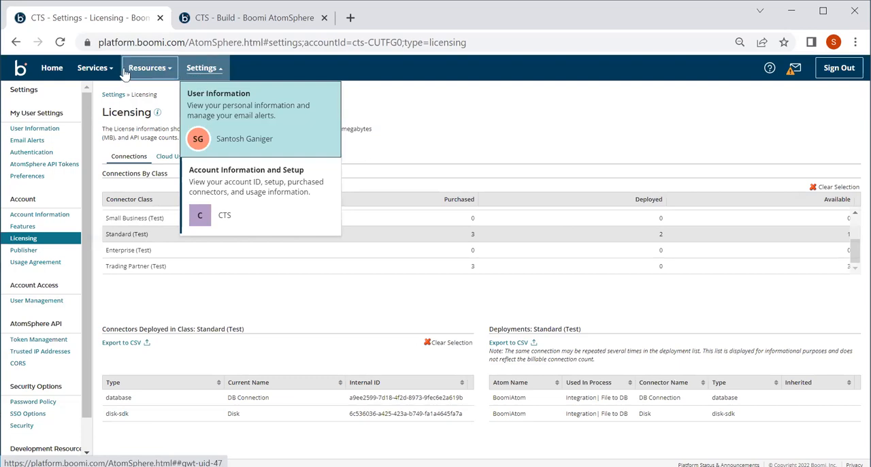
click(94, 69)
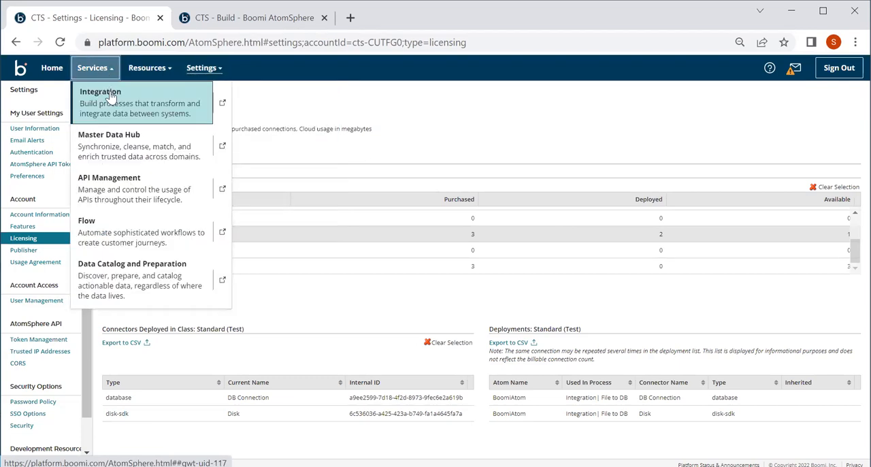
click(179, 110)
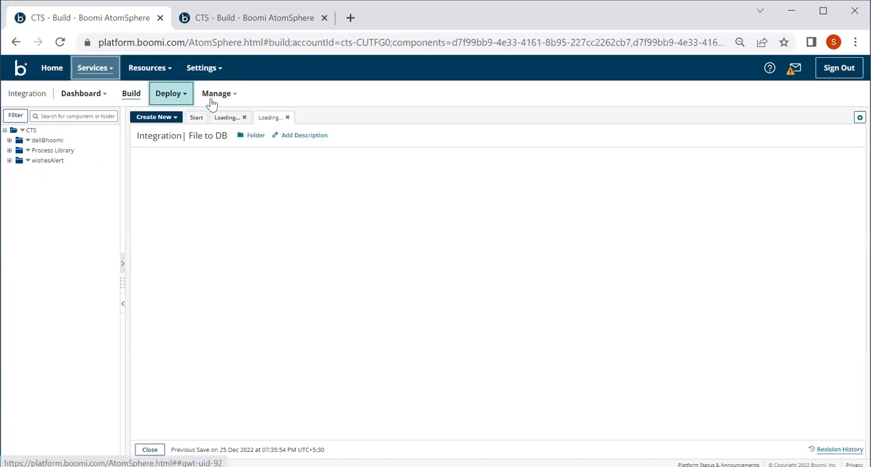
click(214, 96)
click(234, 131)
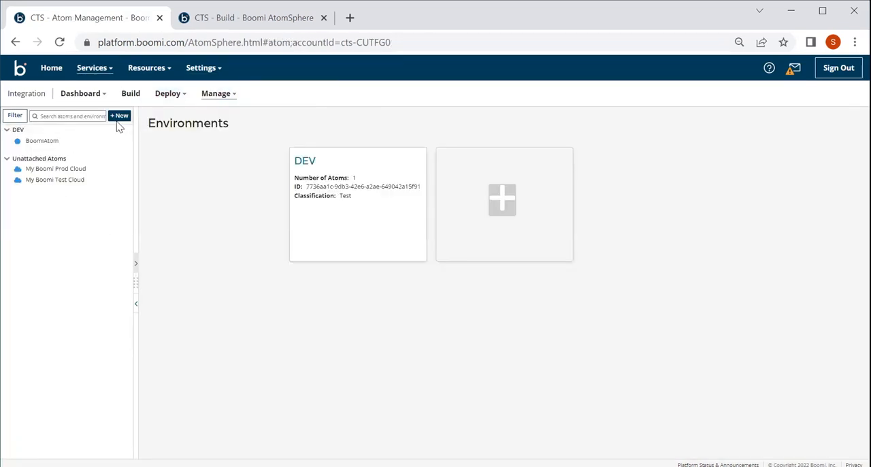
Step: Add a new environment named QA with the Test classification and save it
click(120, 116)
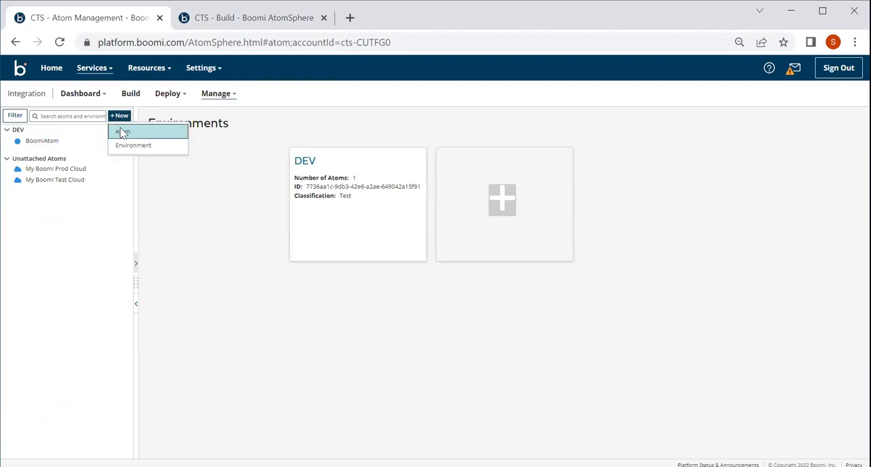
click(122, 146)
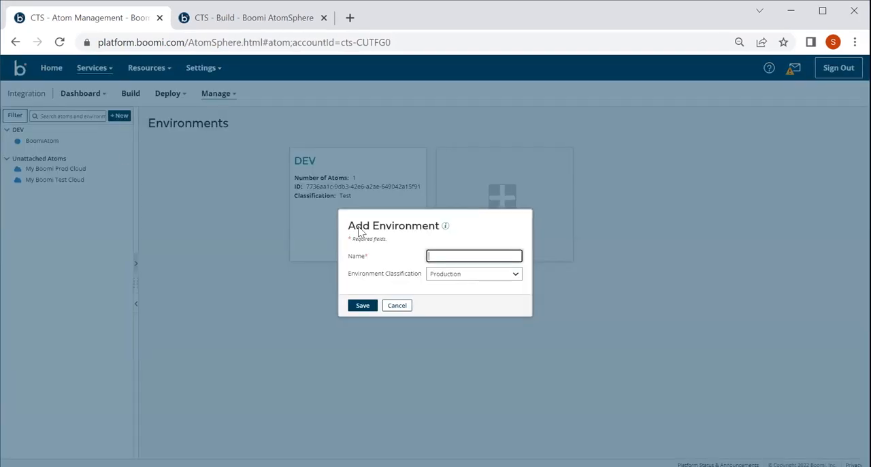
click(449, 279)
click(448, 294)
click(363, 306)
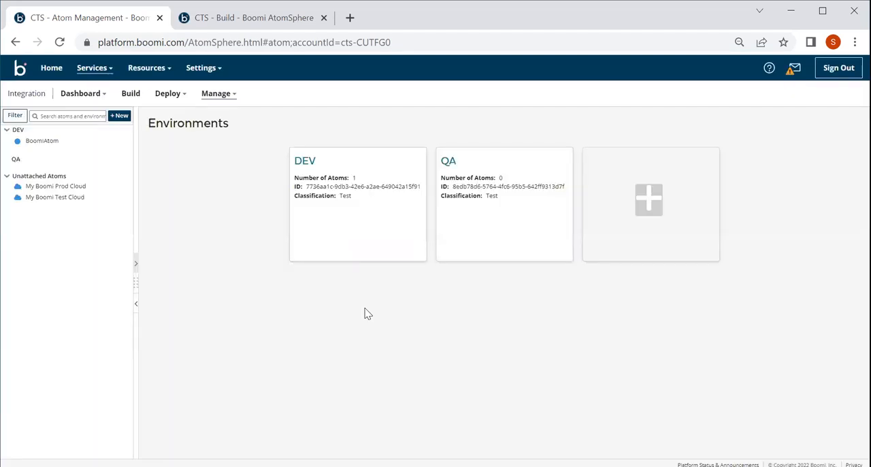
Step: Attach My Boomi Test Cloud to the QA environment and expand QA in the environment tree
click(16, 159)
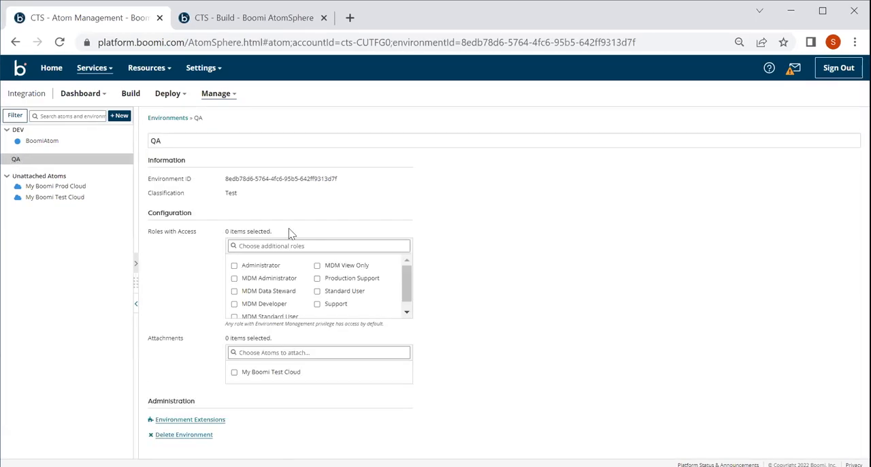
click(234, 372)
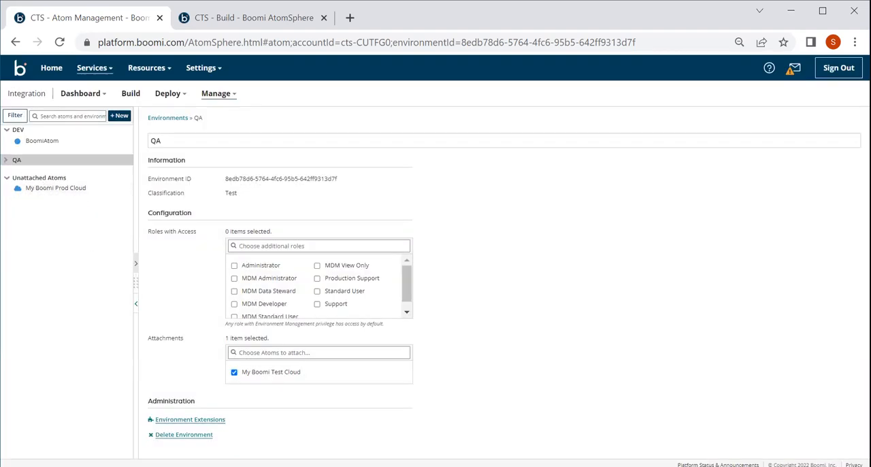
click(6, 160)
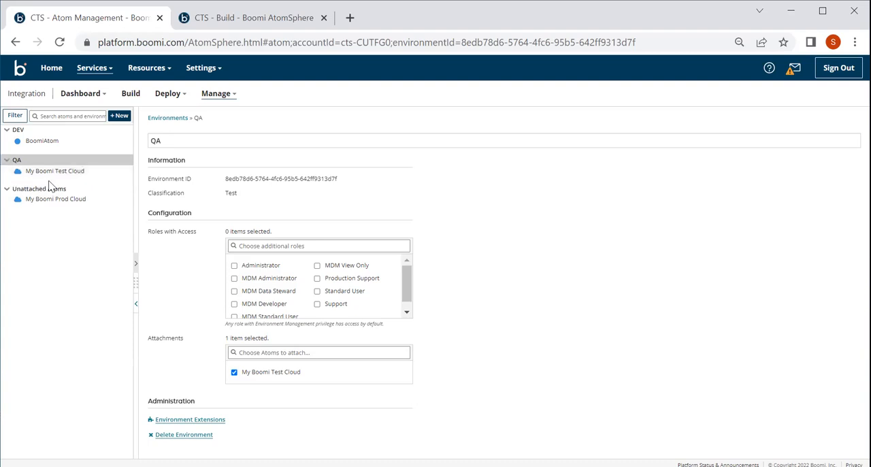
Step: From Deployments, try to deploy version 1.0.2 of Integration| File to DB to the QA environment with the notes "QA deployment"
click(169, 102)
click(176, 135)
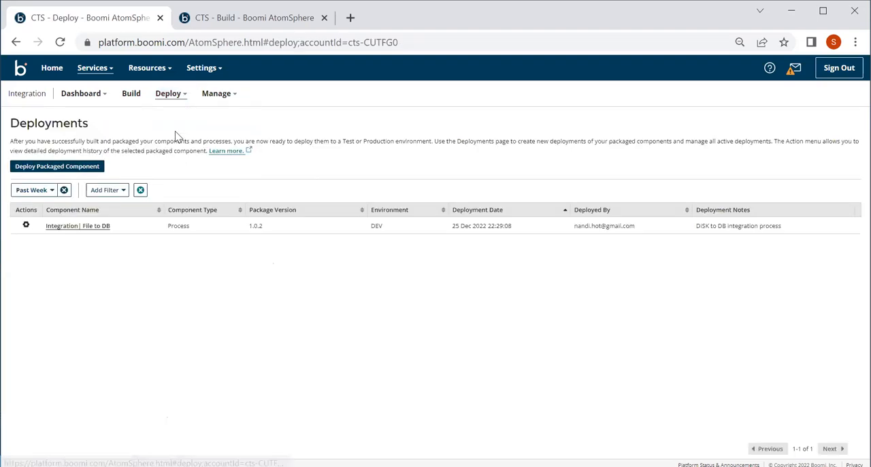
click(24, 228)
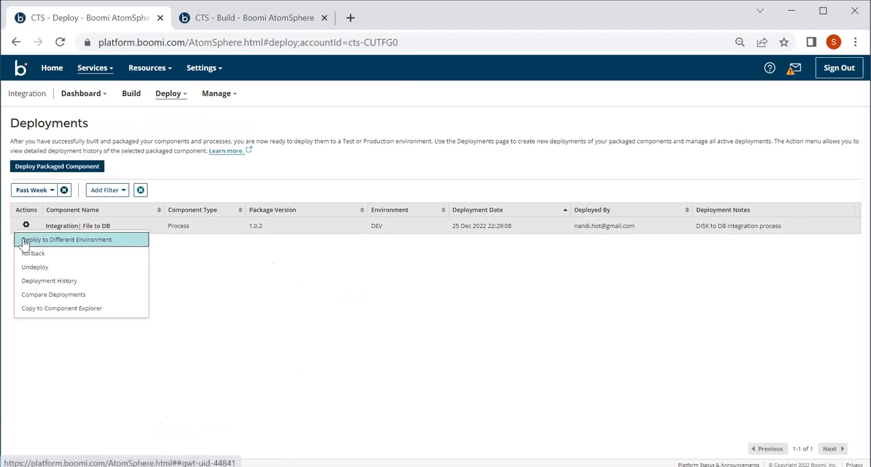
click(25, 242)
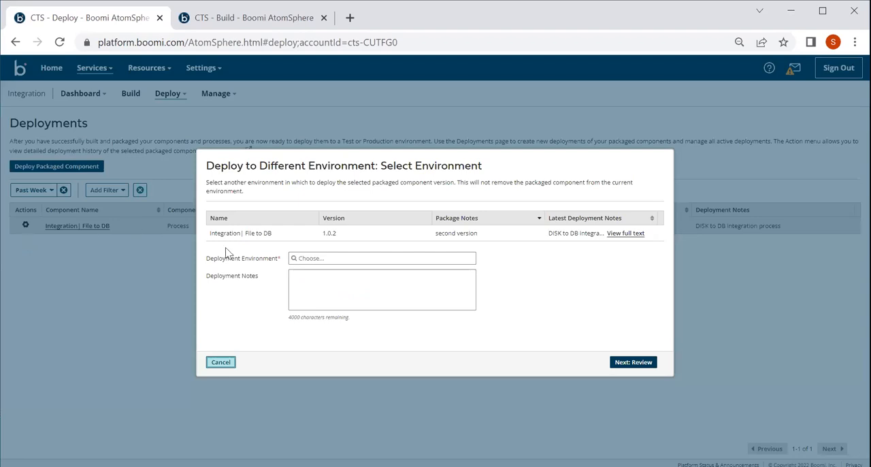
click(306, 260)
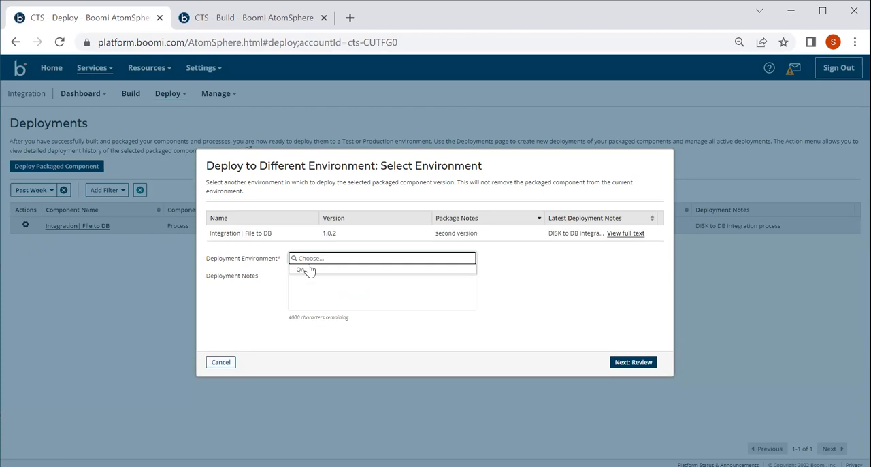
click(309, 271)
click(308, 280)
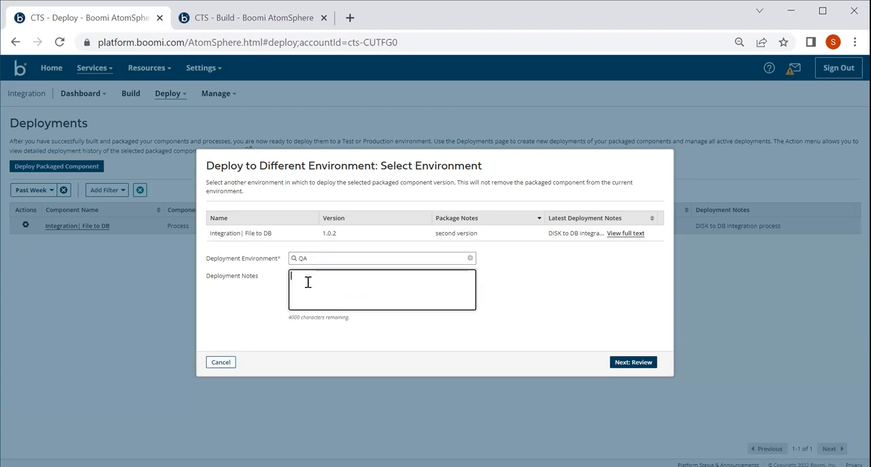
text(QA deployment)
click(635, 367)
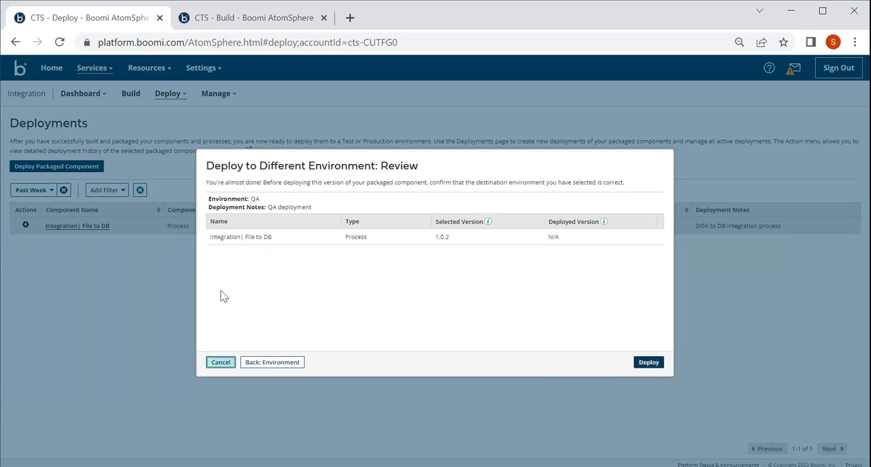
click(650, 364)
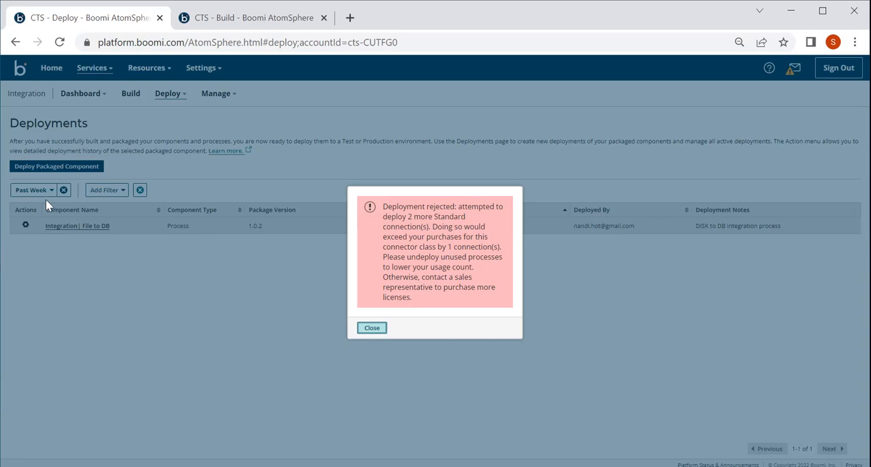
click(372, 329)
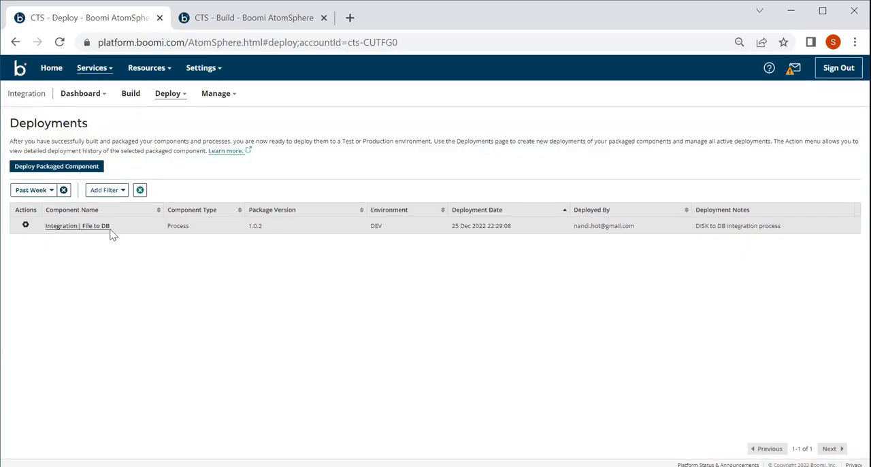
Step: Add an environment named Production with the Production classification in Atom Management and attach My Boomi Prod Cloud to it
click(15, 43)
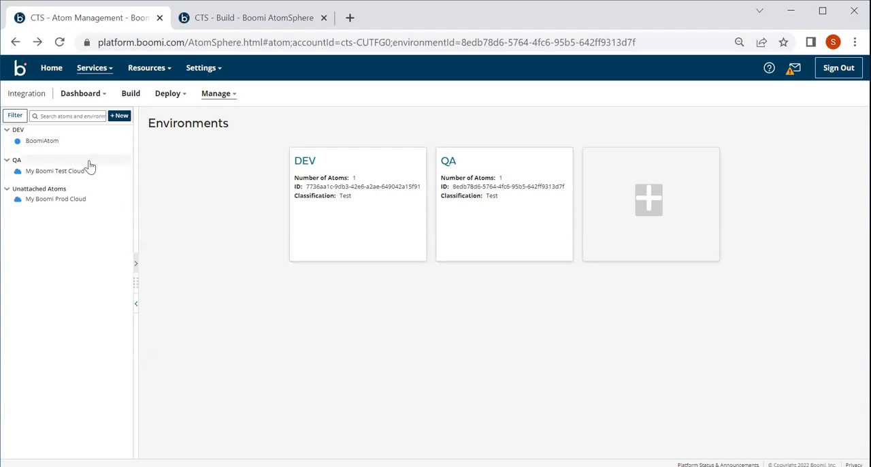
click(119, 116)
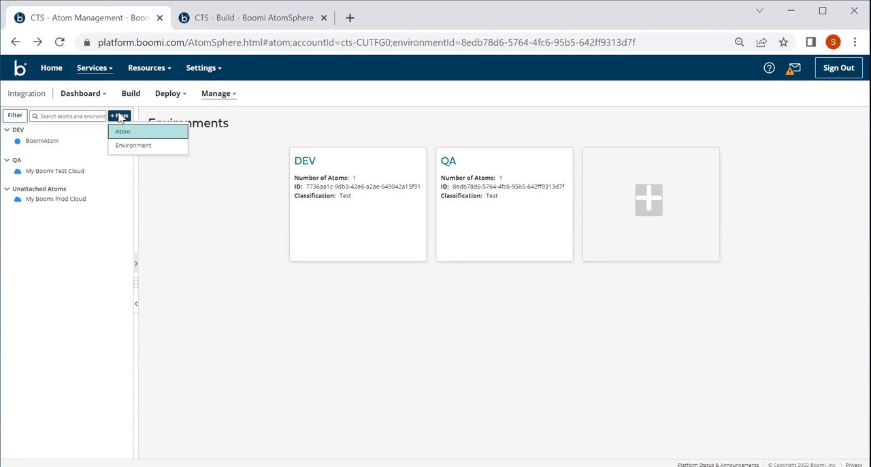
click(149, 154)
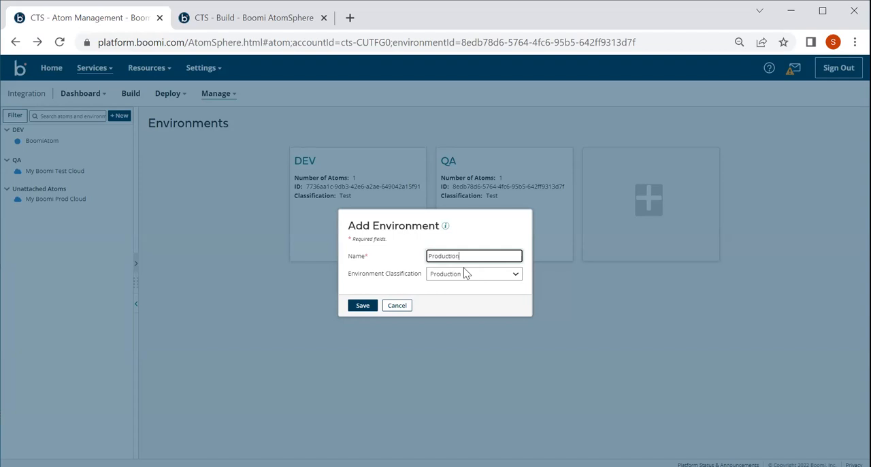
click(364, 307)
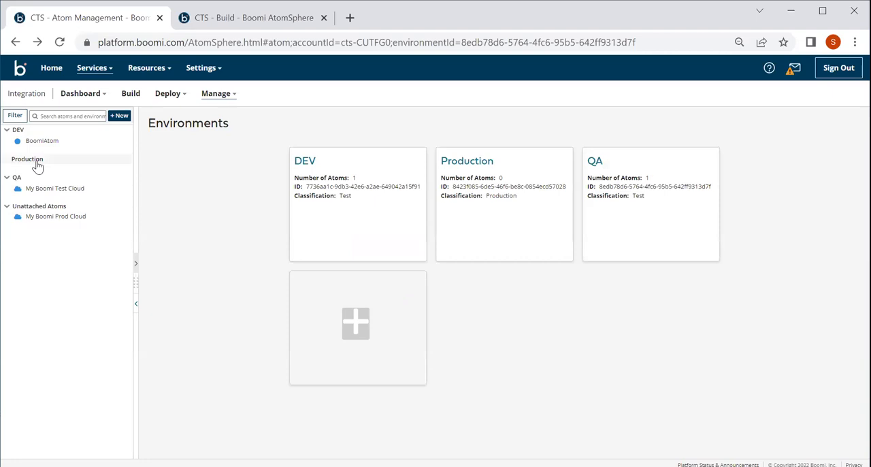
click(37, 163)
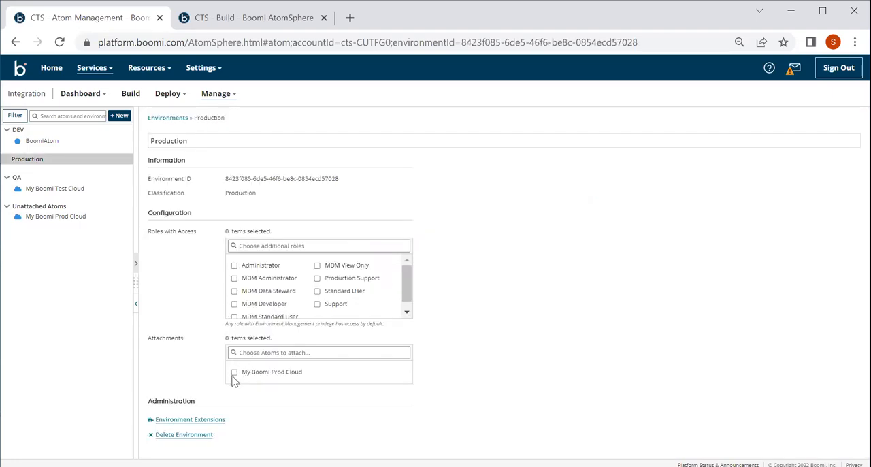
click(234, 374)
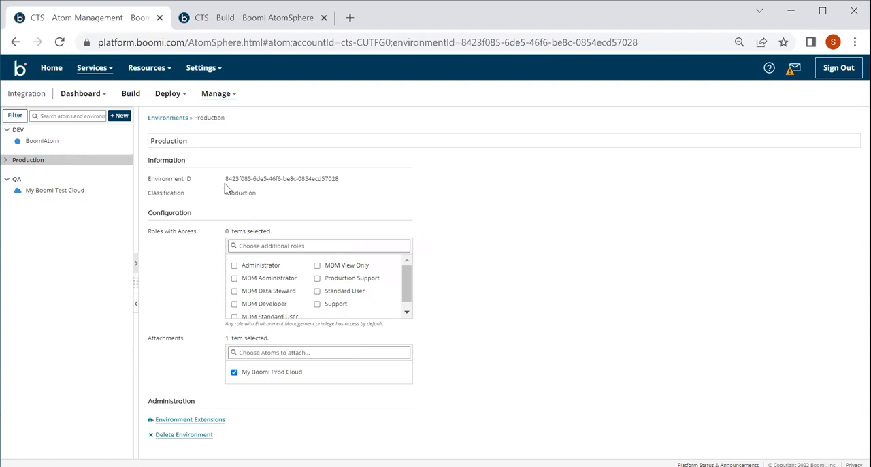
Step: Open the account's Licensing page and review the connections by class and the deployments list
click(182, 71)
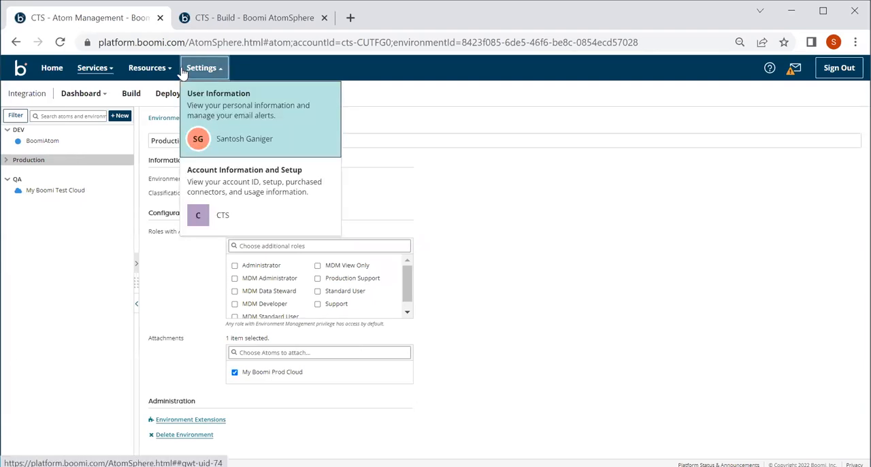
click(234, 210)
click(21, 240)
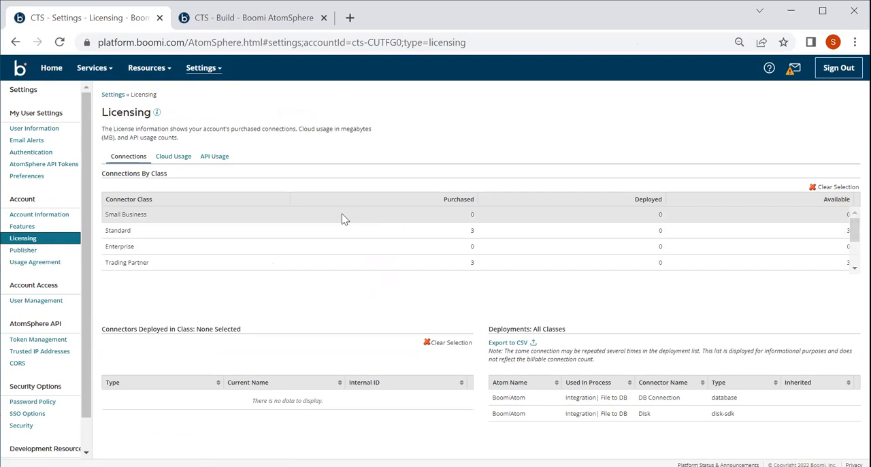
Step: Return to Deployments in Integration and deploy version 1.0.2 of Integration| File to DB to Production with the notes "production deployment"
click(92, 68)
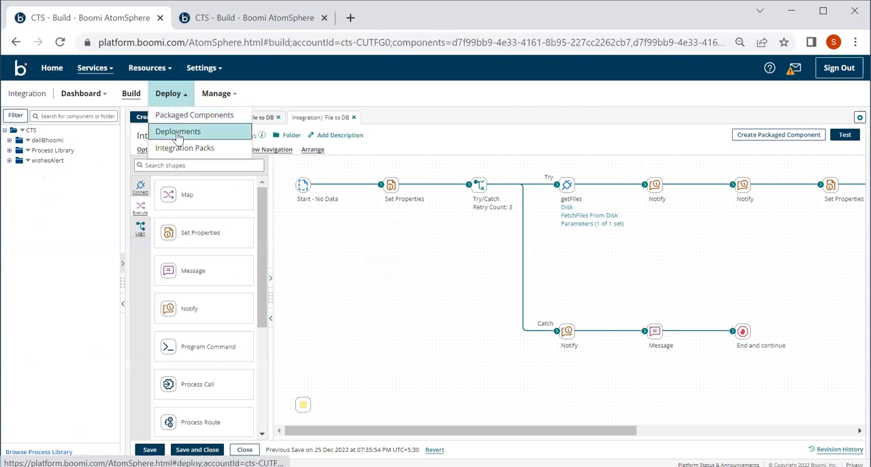
click(173, 131)
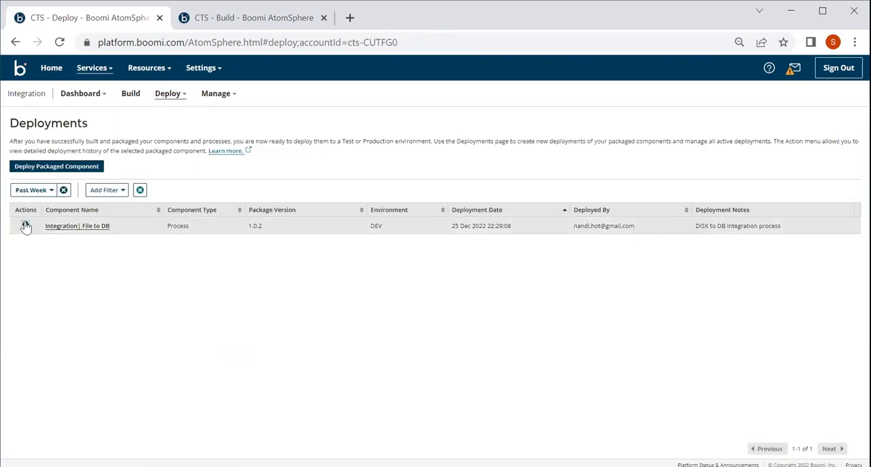
click(25, 225)
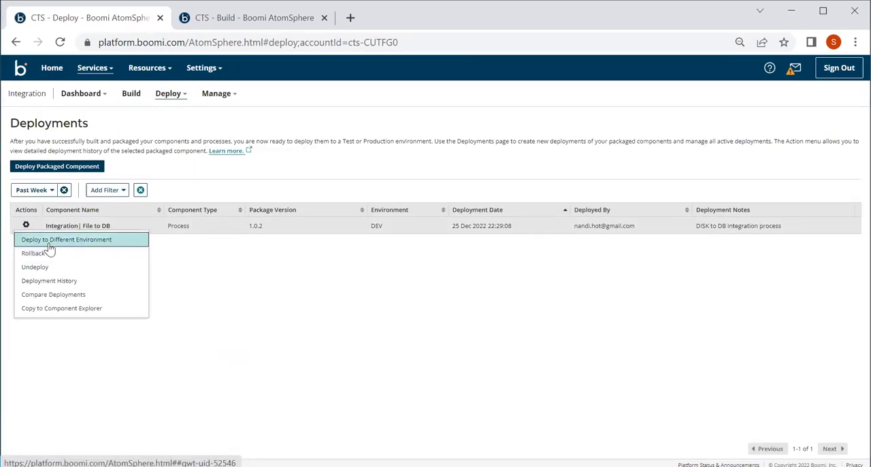
click(48, 242)
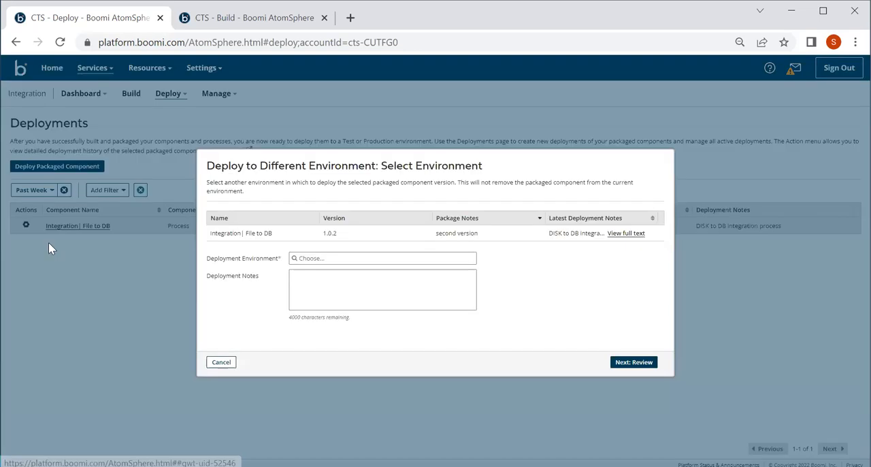
click(327, 259)
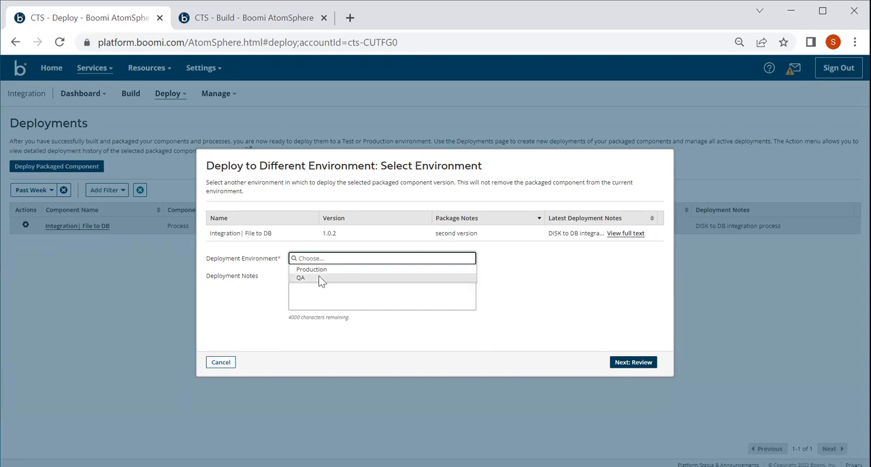
click(322, 273)
click(314, 278)
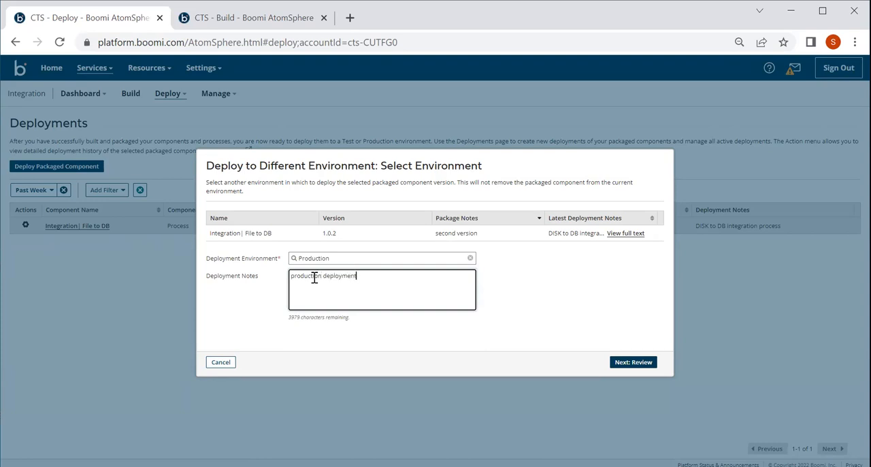
click(632, 362)
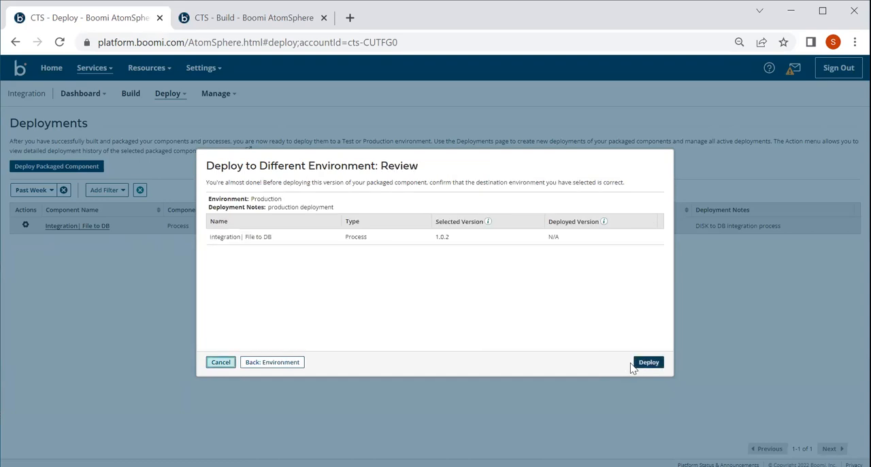
click(645, 365)
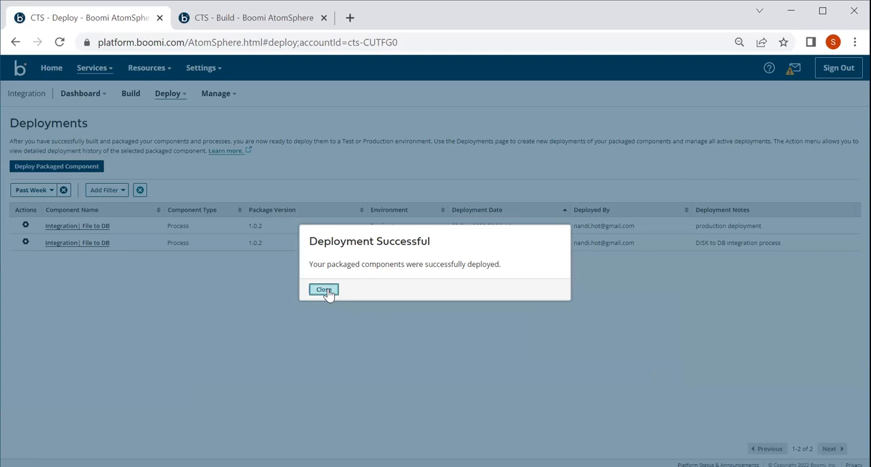
click(324, 290)
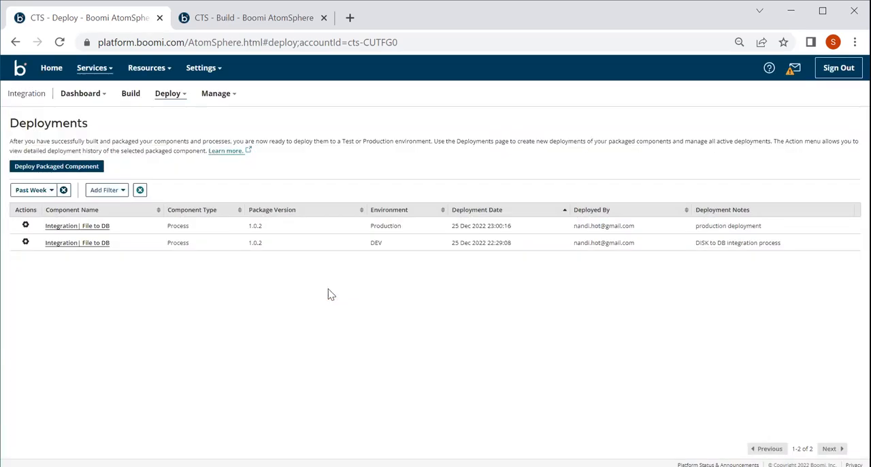
Step: View the deployed processes of My Boomi Prod Cloud in Atom Management and check the actions available for Integration| File to DB
click(167, 93)
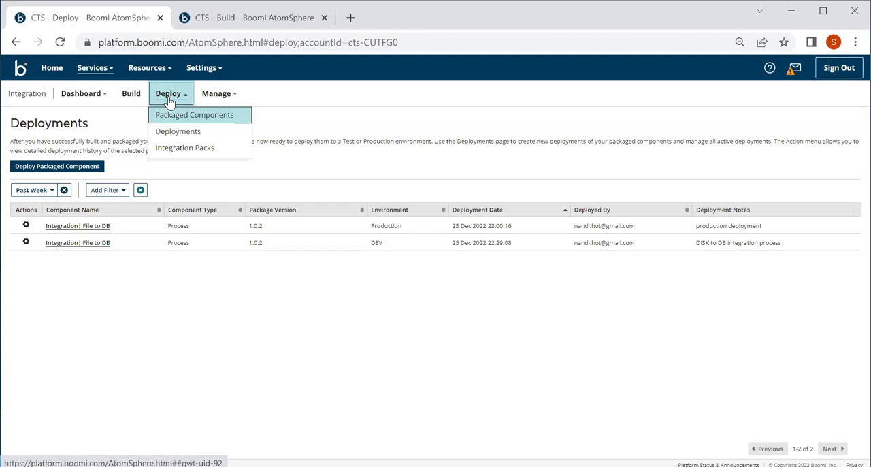
click(215, 94)
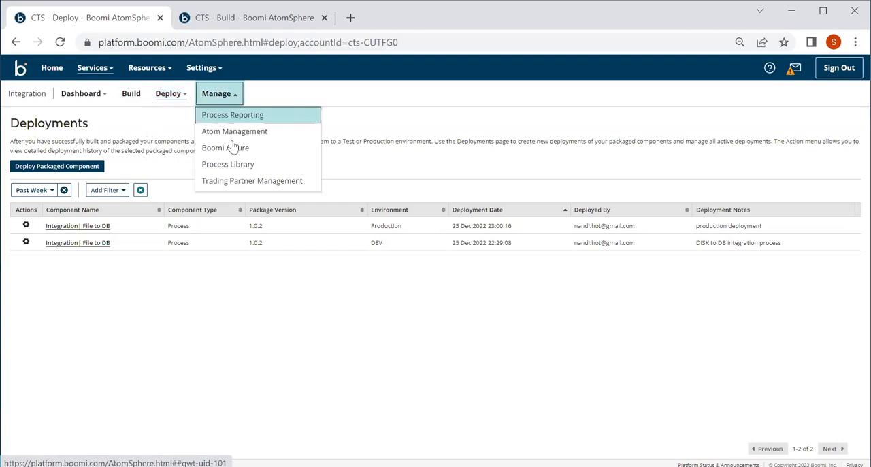
click(227, 148)
click(219, 93)
click(224, 133)
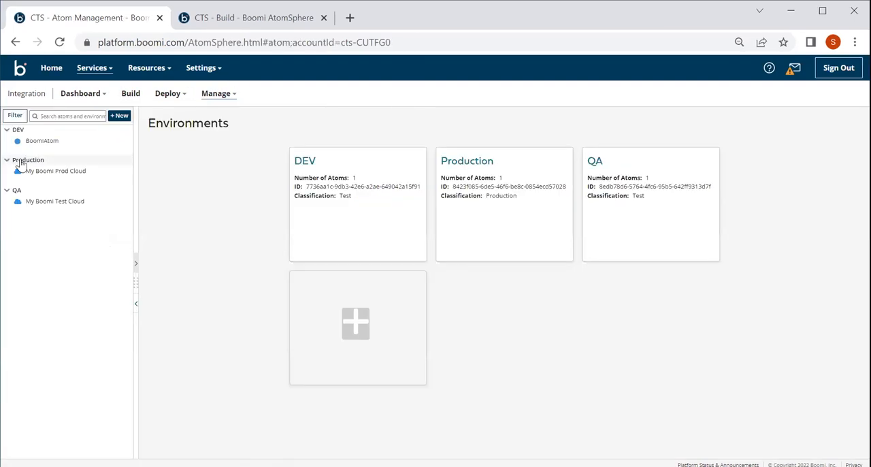
click(22, 161)
click(31, 172)
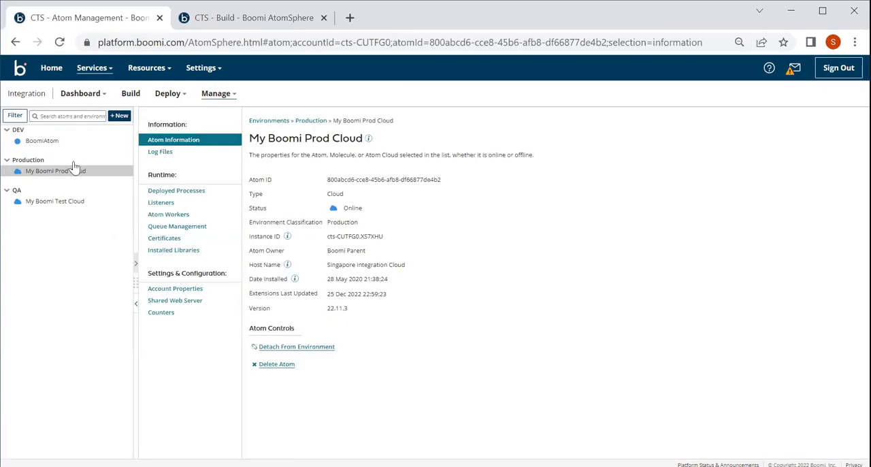
click(181, 193)
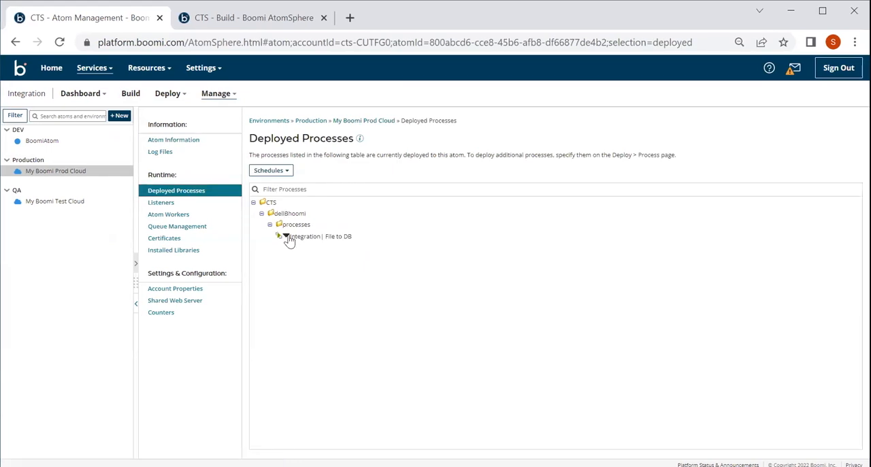
click(286, 237)
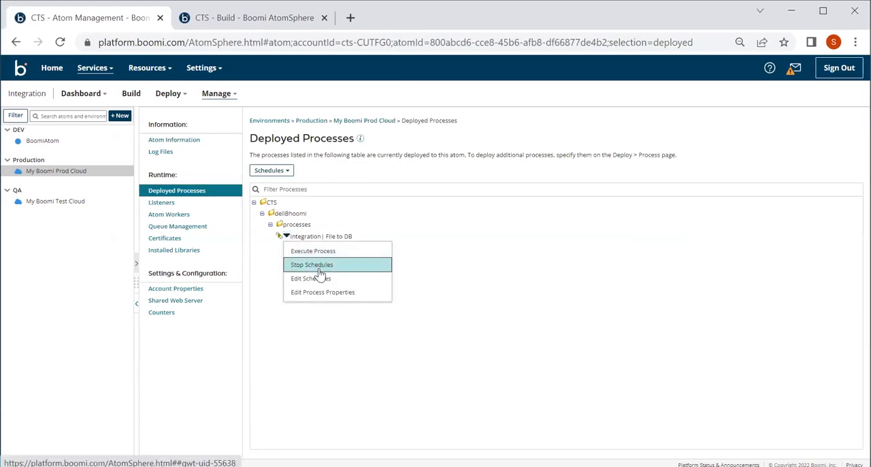
click(271, 247)
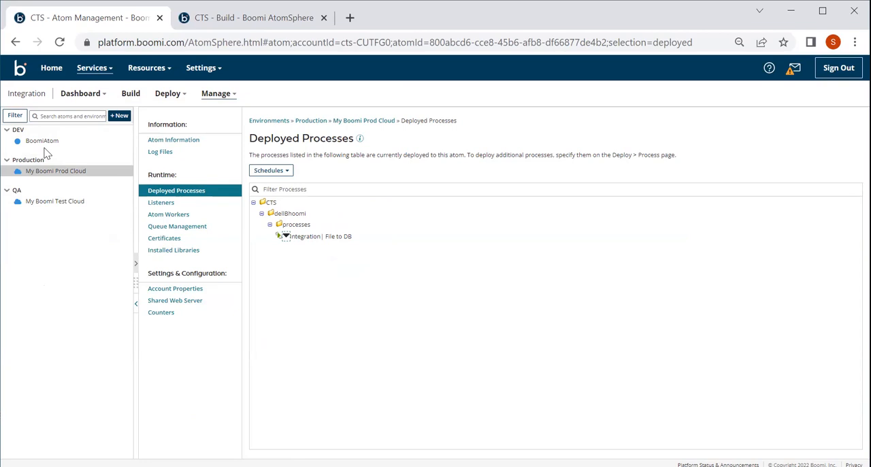
Step: Return to the Deployments page and filter the deployments to the DEV environment
click(172, 104)
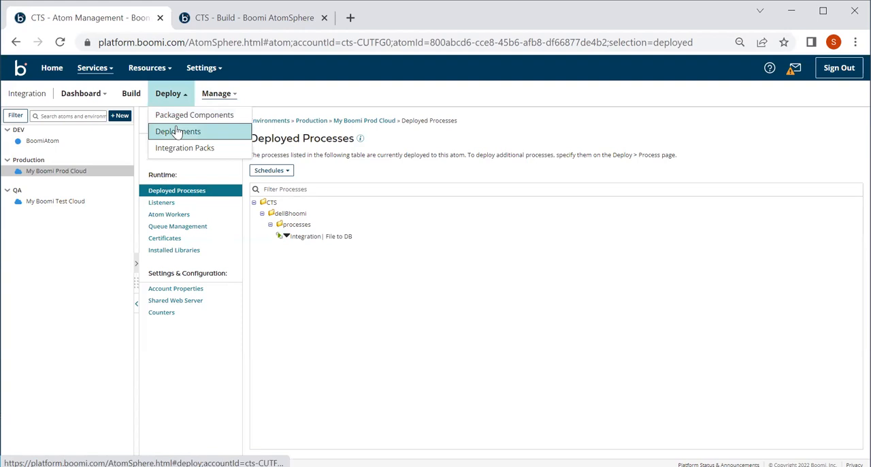
click(176, 131)
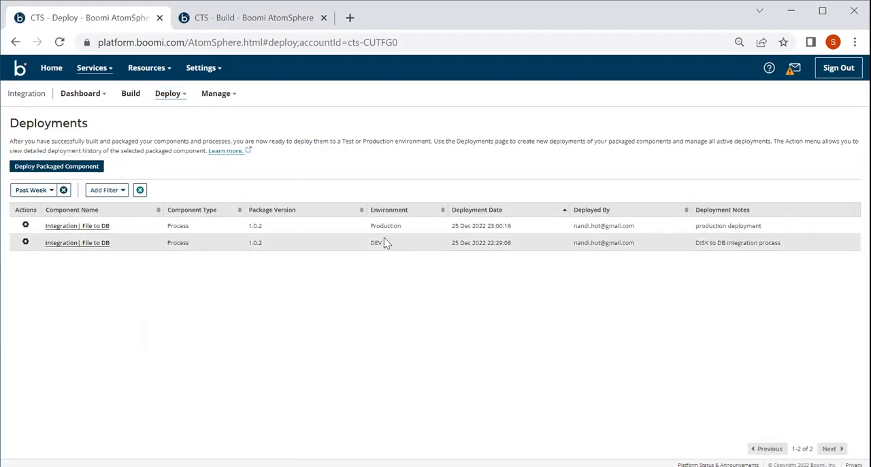
click(103, 192)
click(115, 242)
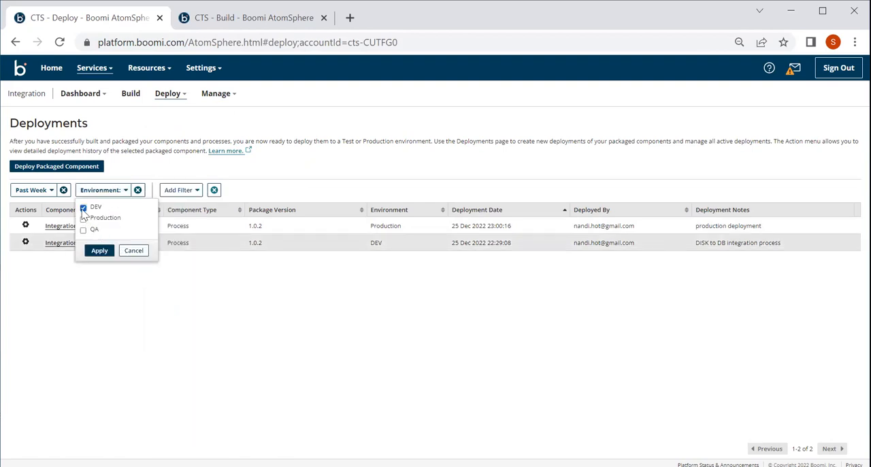
click(97, 251)
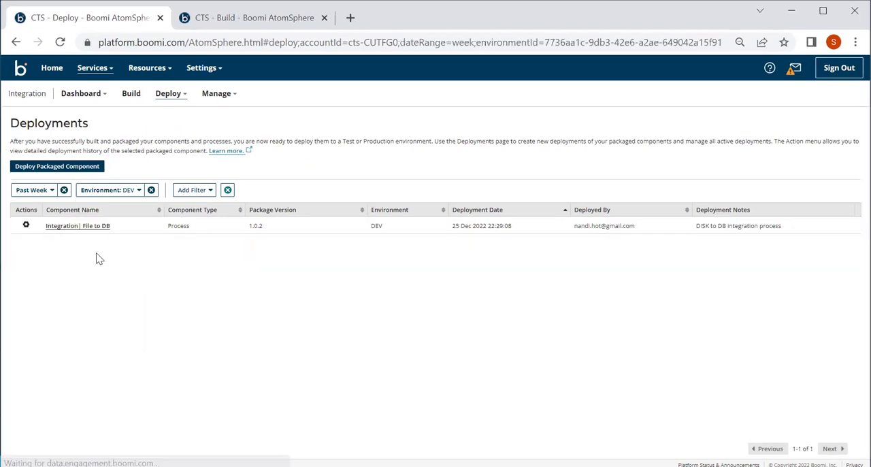
Step: Undeploy version 1.0.2 of Integration| File to DB from the DEV environment
click(25, 225)
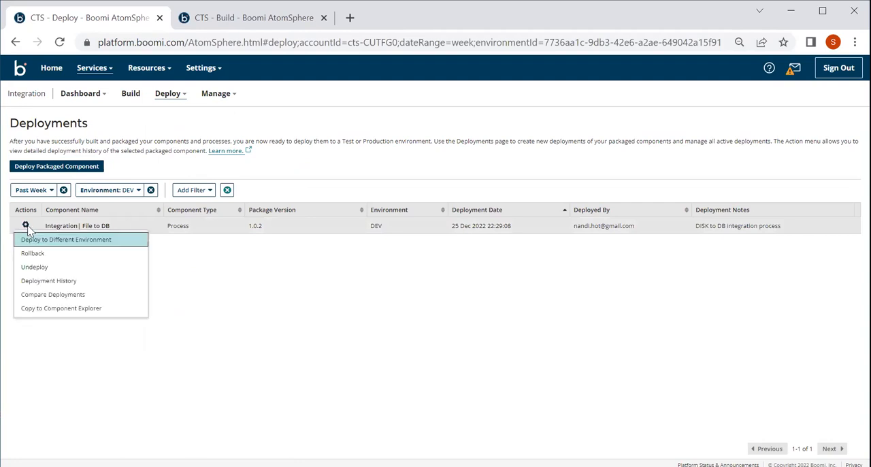
click(38, 271)
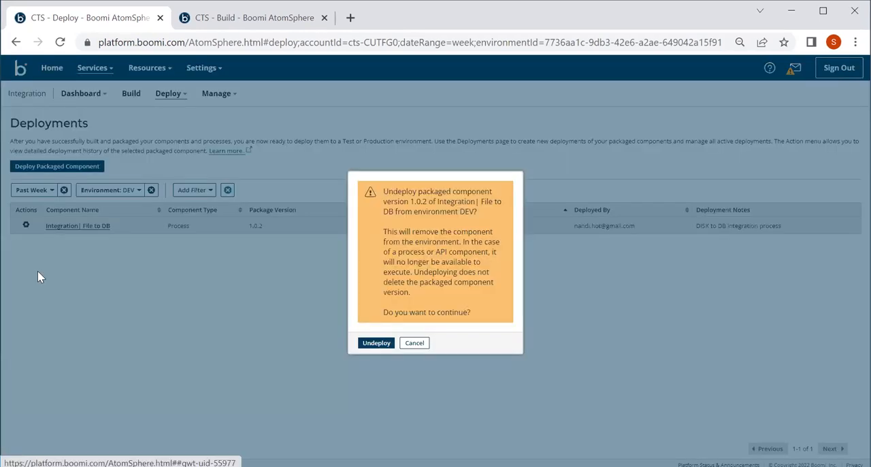
click(376, 343)
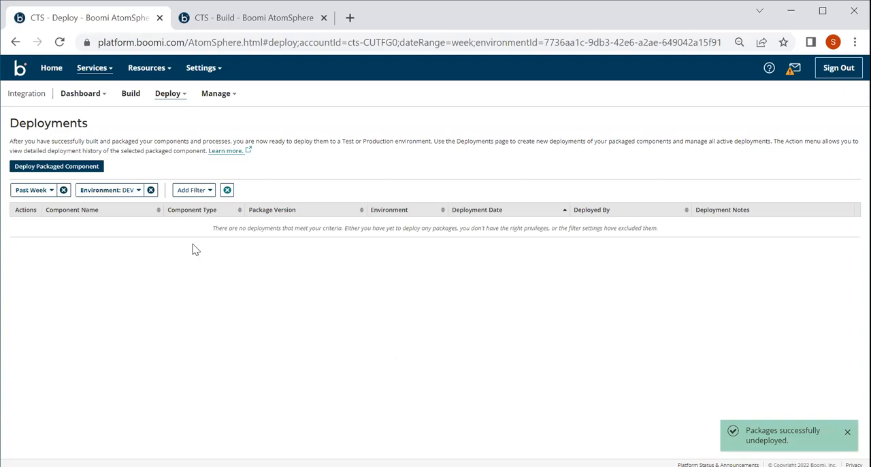
Step: Open the CTS account's Licensing page and review the production and test connections by class
click(195, 71)
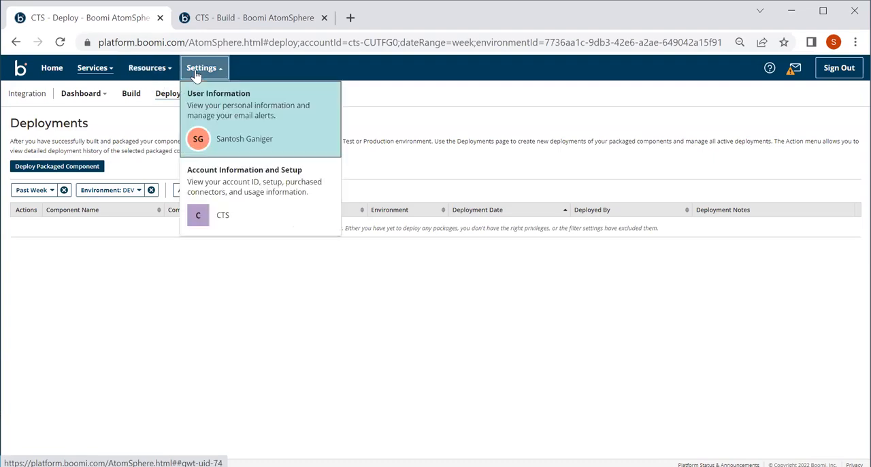
click(241, 215)
click(27, 239)
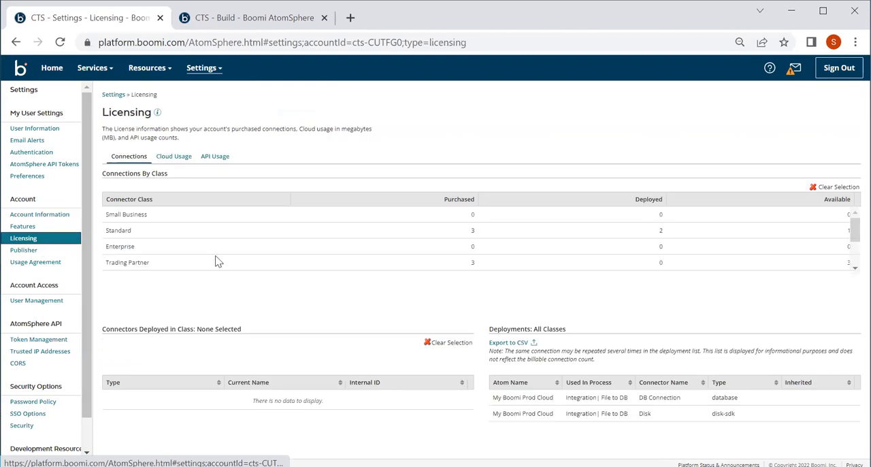
scroll(218, 262, down, 3)
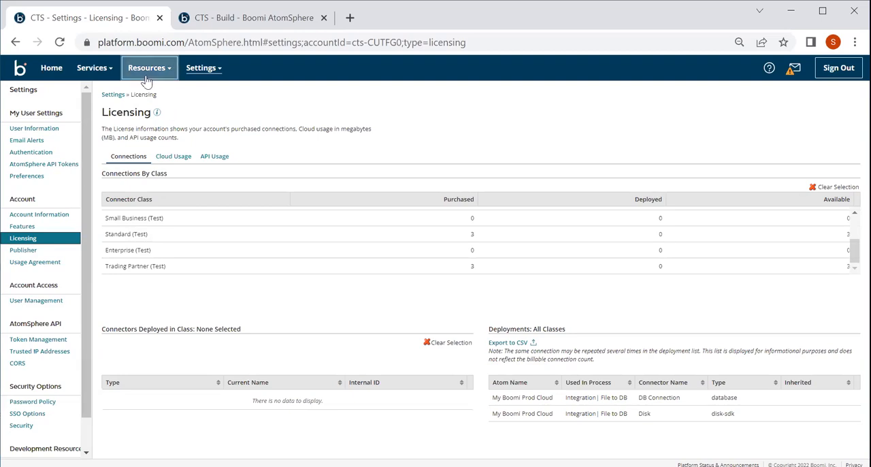
scroll(488, 252, up, 2)
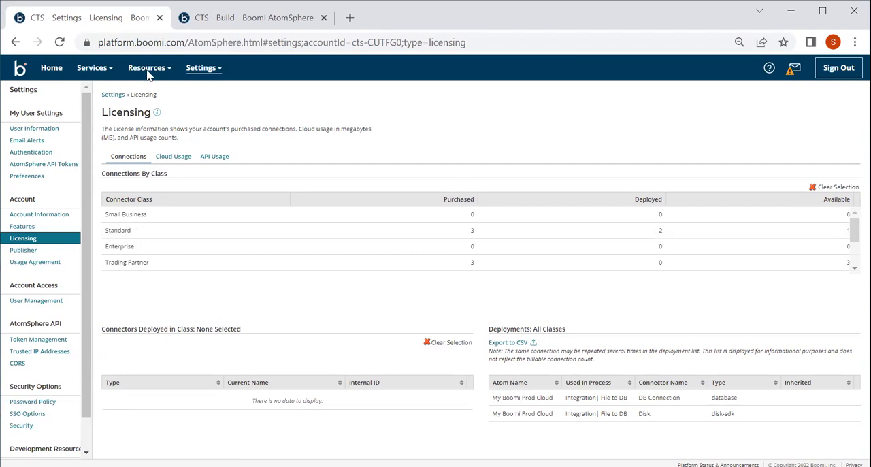
click(215, 77)
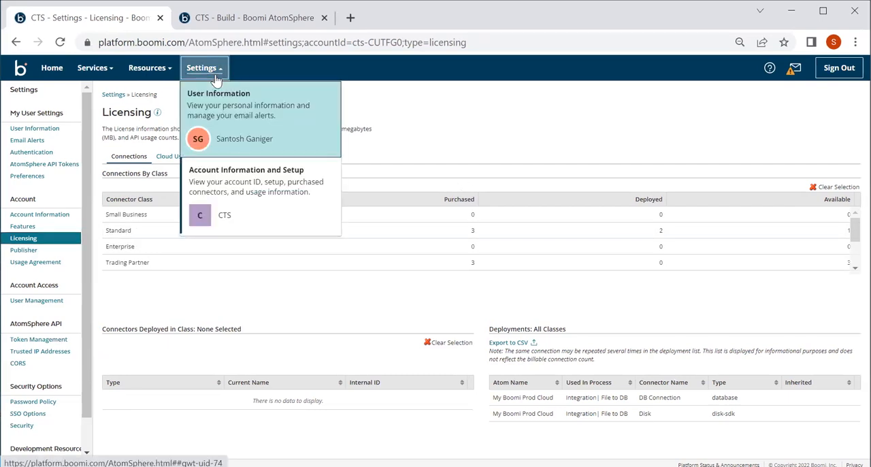
Step: Go back to Deployments in Integration and undeploy version 1.0.2 of Integration| File to DB from Production
click(98, 70)
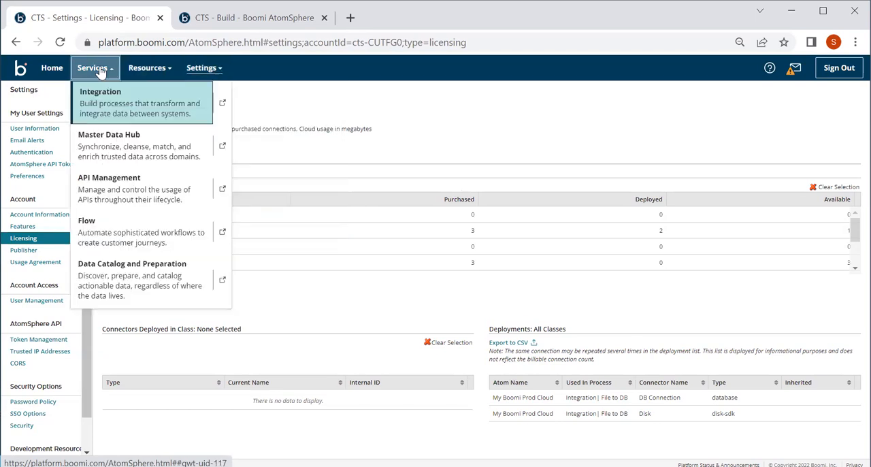
click(136, 115)
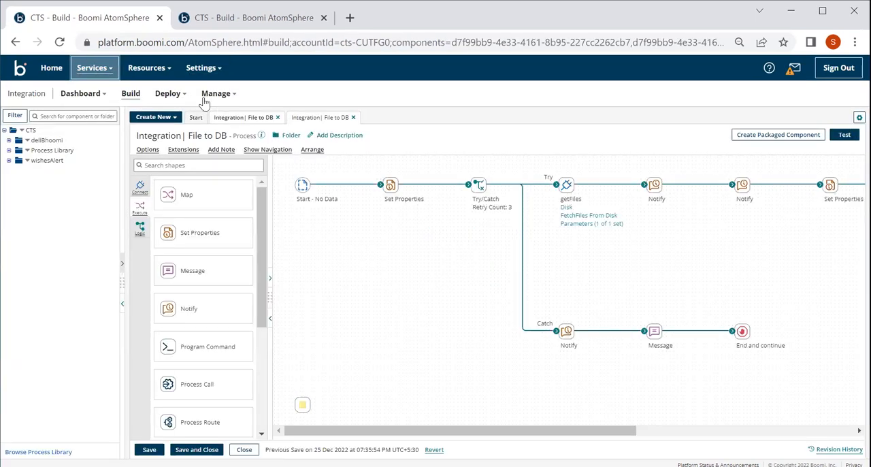
click(169, 94)
click(179, 133)
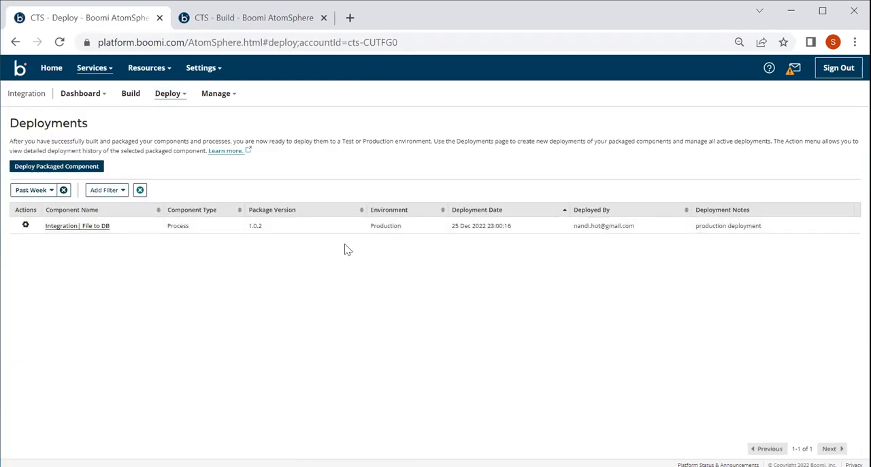
click(25, 226)
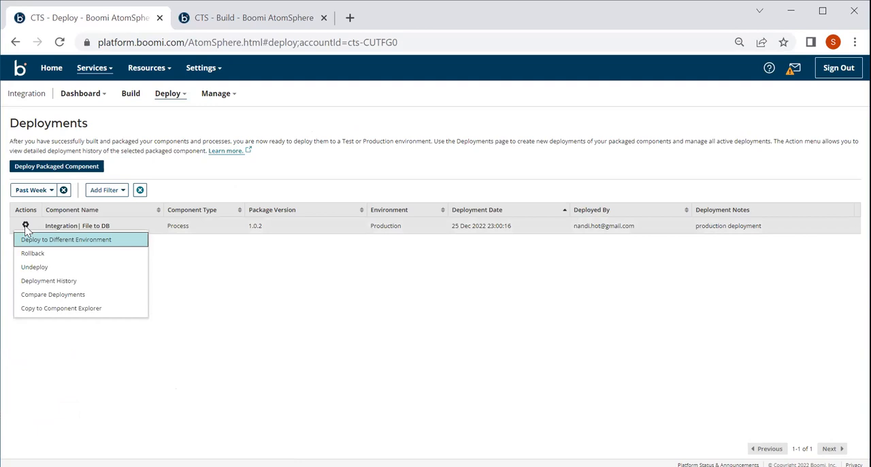
click(36, 268)
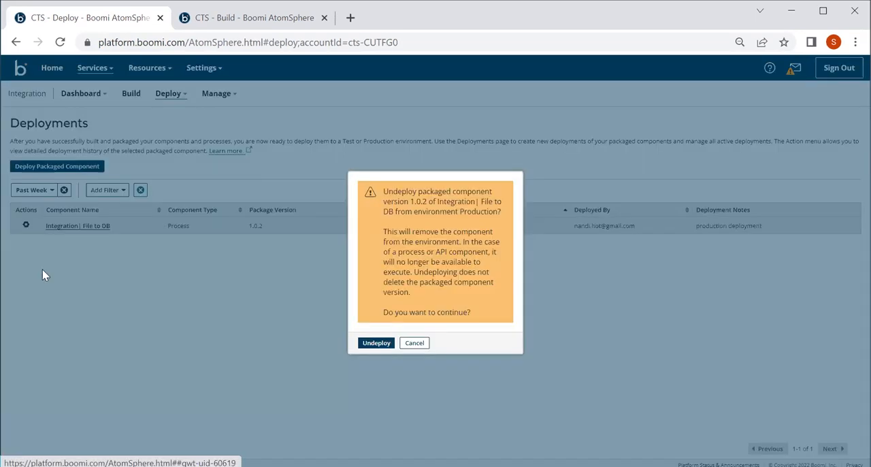
click(376, 343)
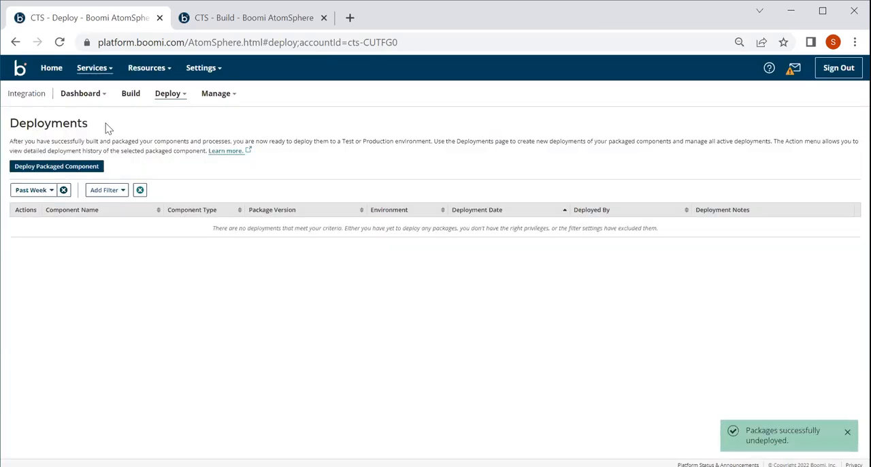
Step: Reopen the account's Licensing page to check the connection usage after undeploying from Production
click(193, 67)
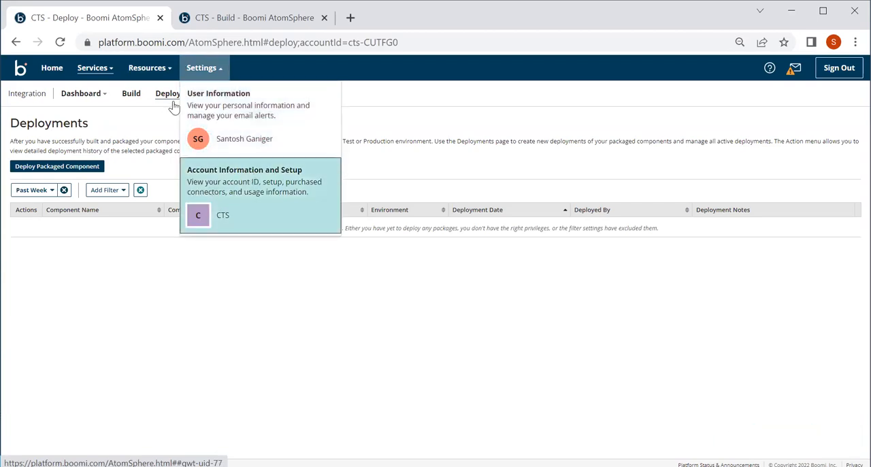
click(220, 187)
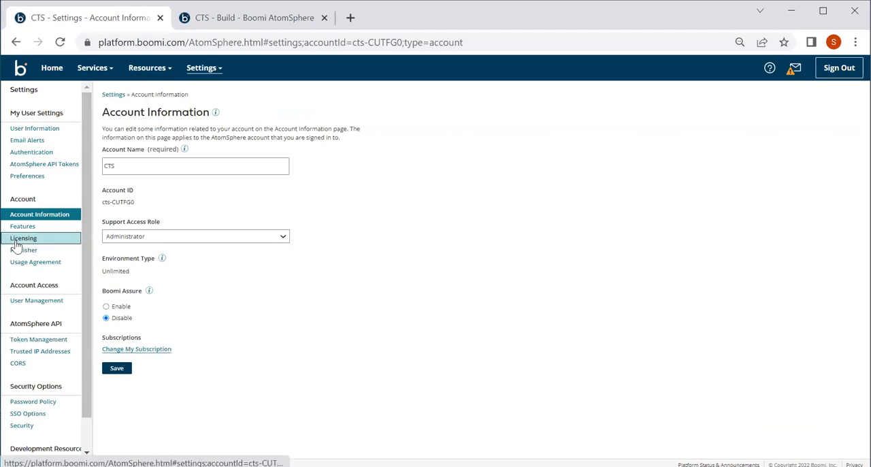
click(21, 240)
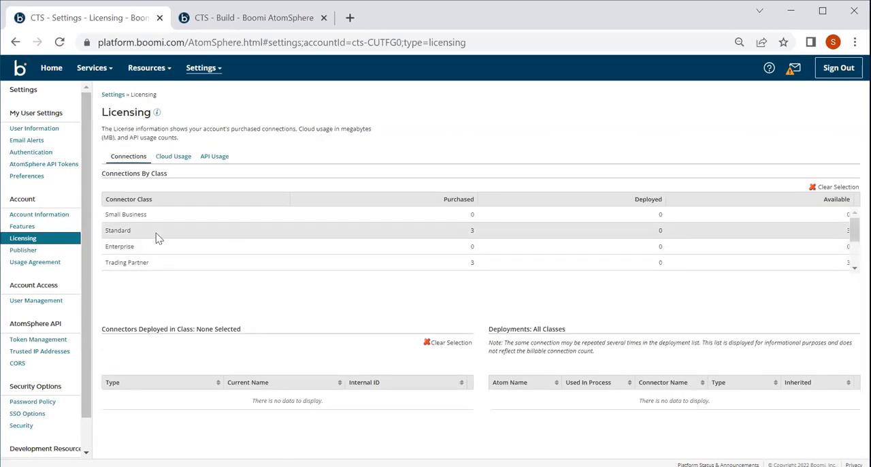